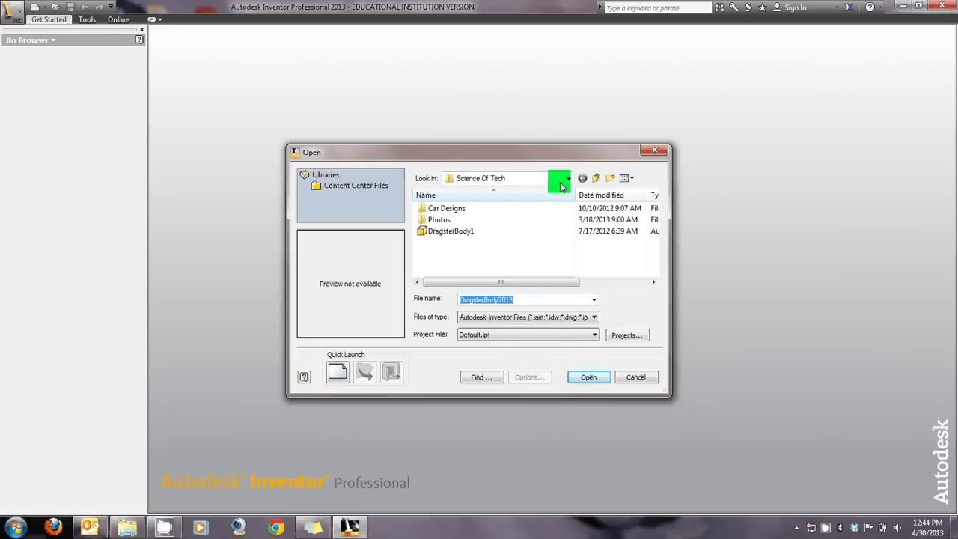
Open DragsterBody1 from the Science Of Tech folder on the Y: drive, converting colour styles to appearances.
click(567, 179)
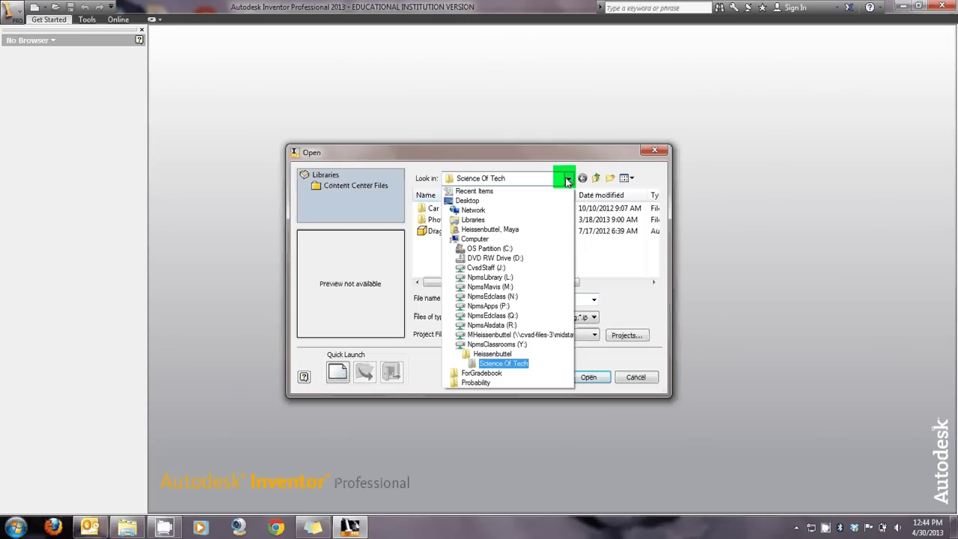
click(495, 346)
double_click(449, 265)
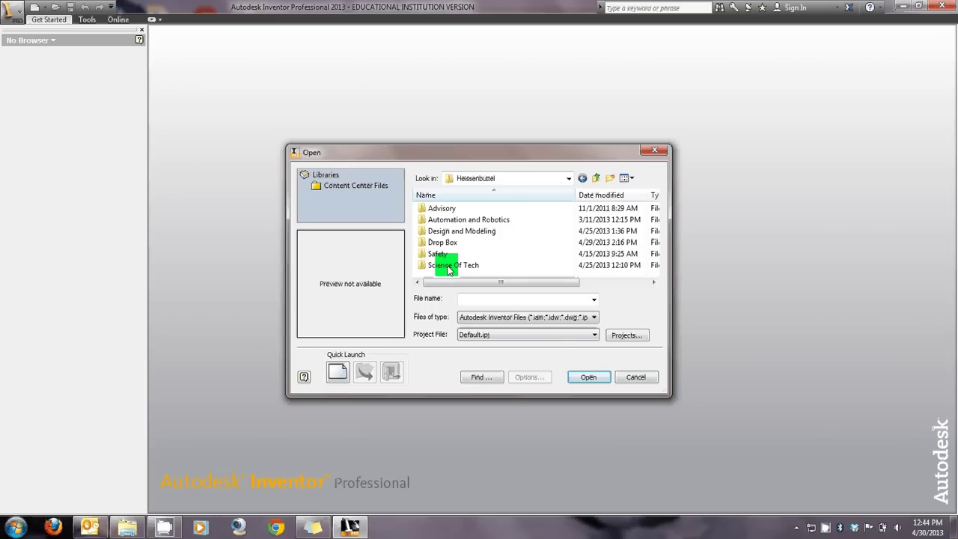
double_click(451, 266)
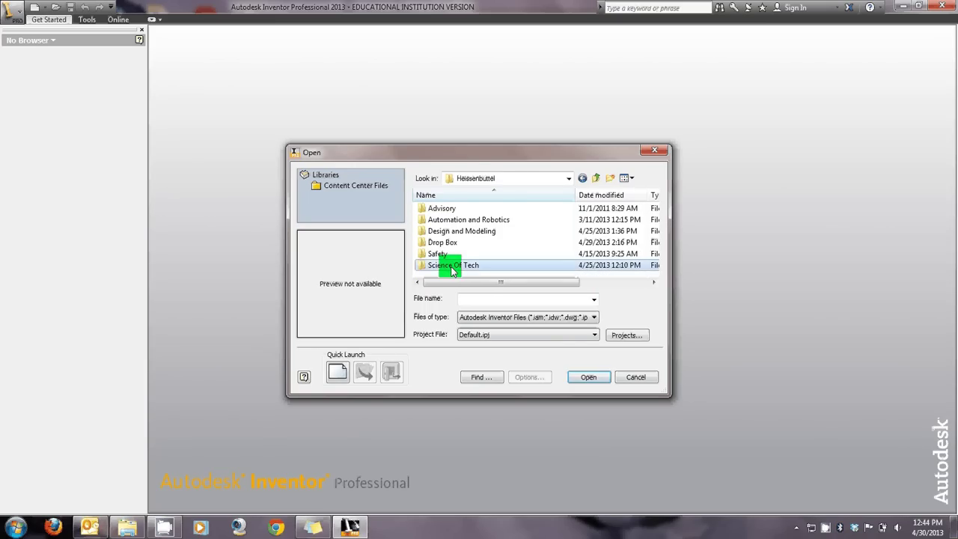
click(452, 235)
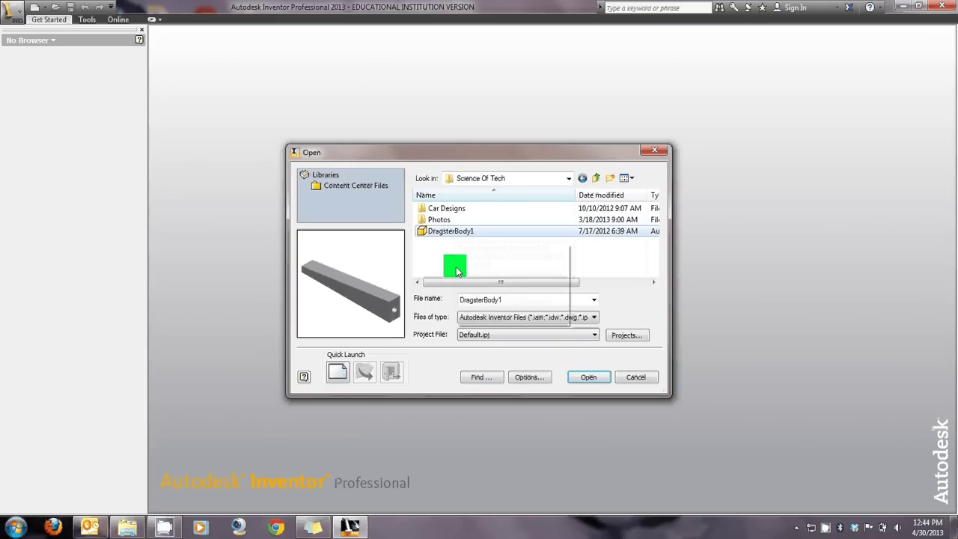
click(592, 380)
click(415, 298)
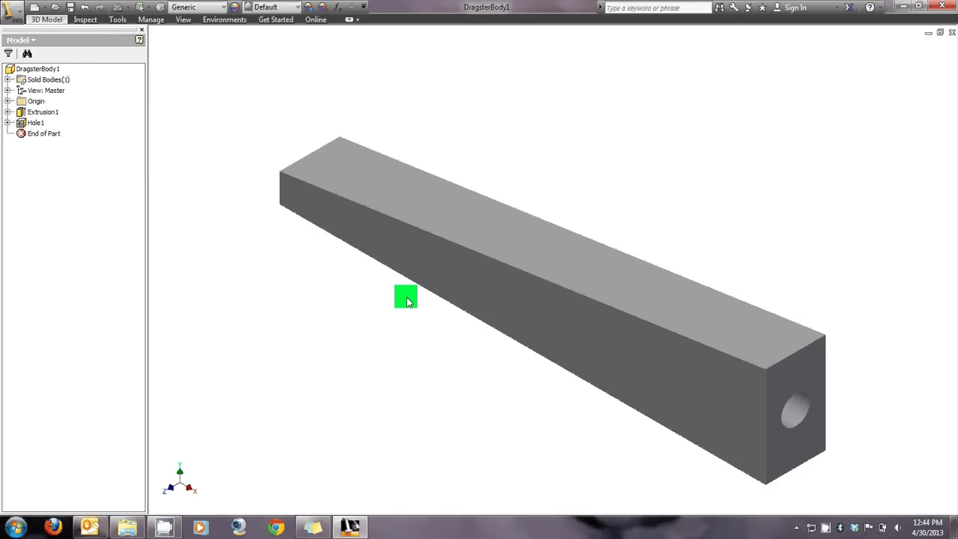
Save the part as DragsterBody2013 on the personal network drive, replacing the existing file.
click(12, 15)
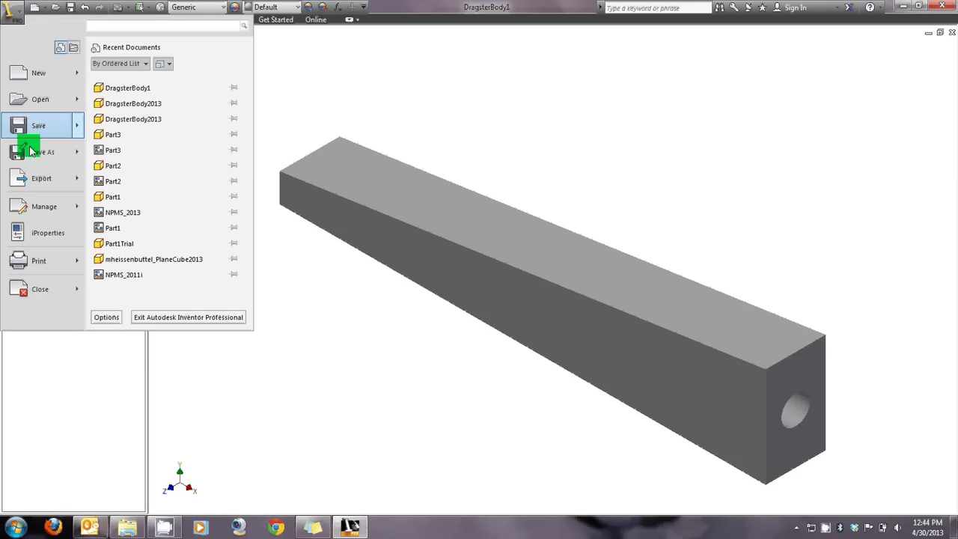
mouse_move(35, 155)
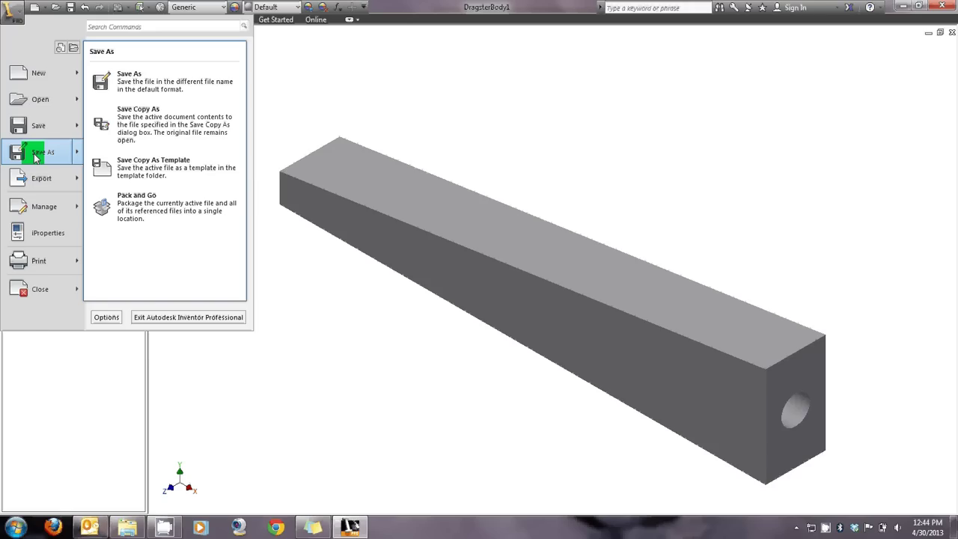
click(35, 155)
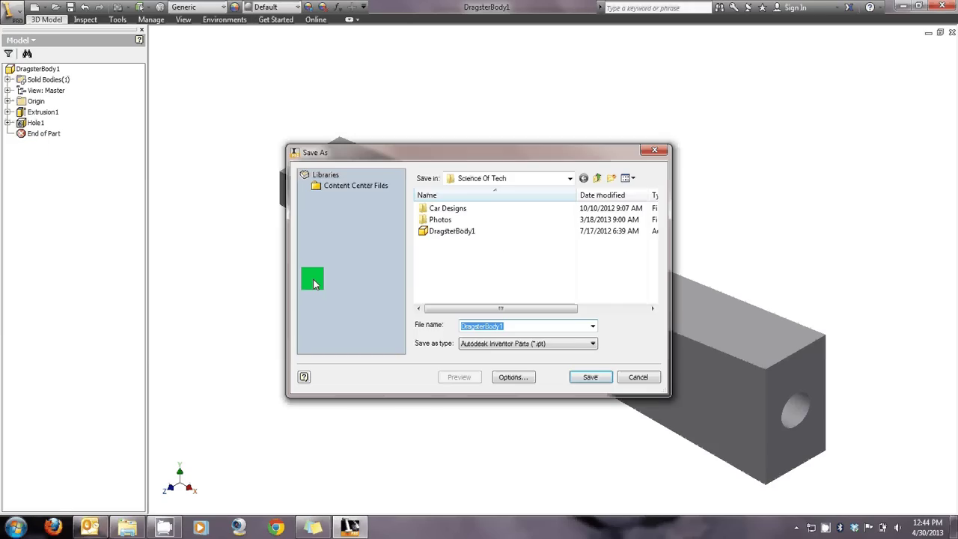
click(567, 177)
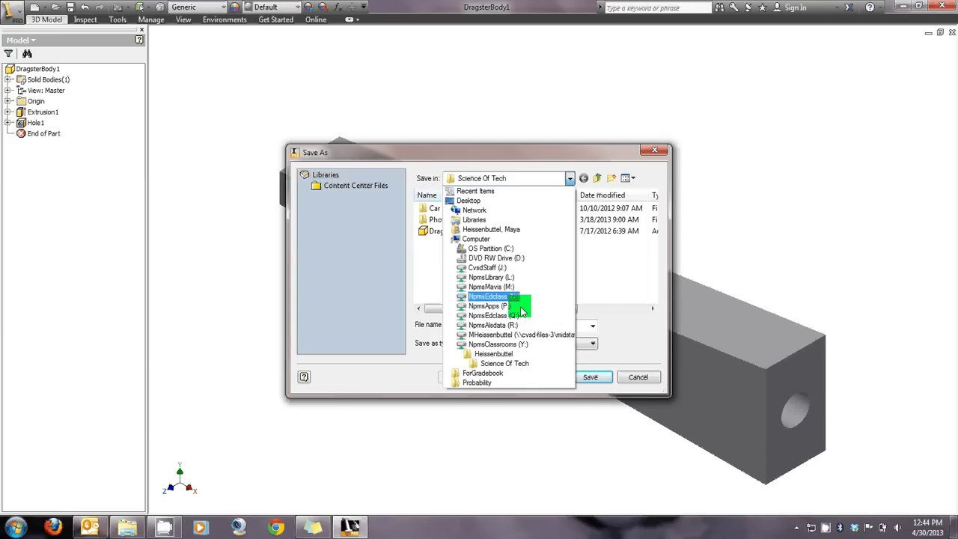
click(528, 336)
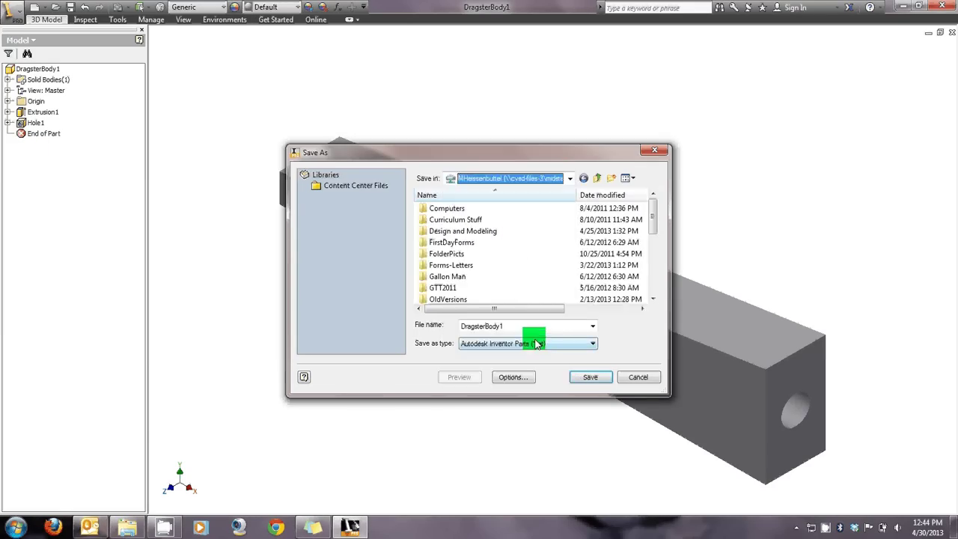
double_click(506, 328)
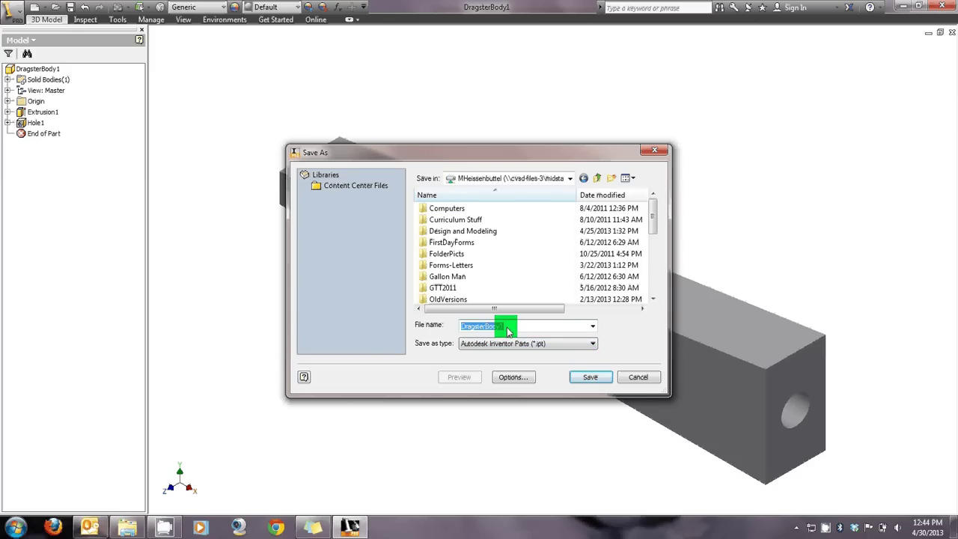
click(516, 327)
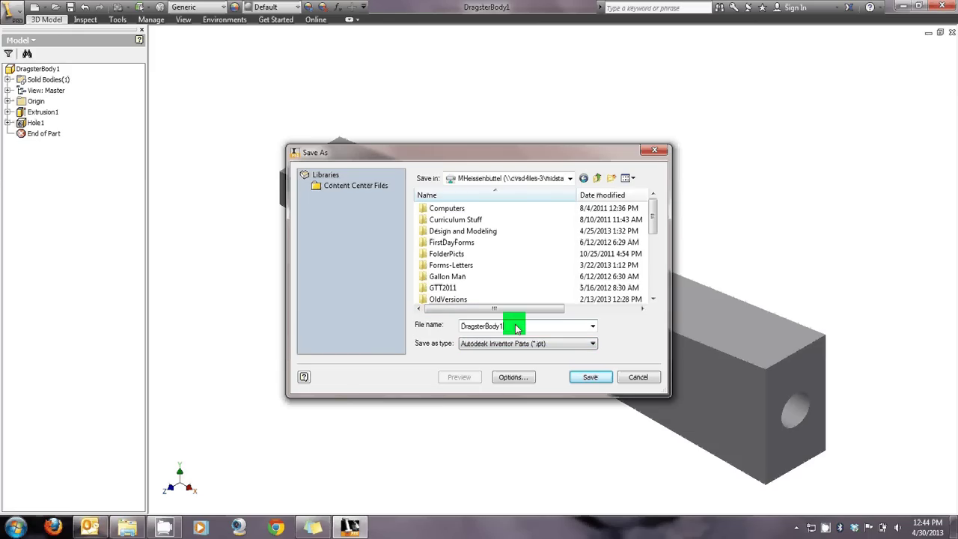
key(BackSpace)
text(2013)
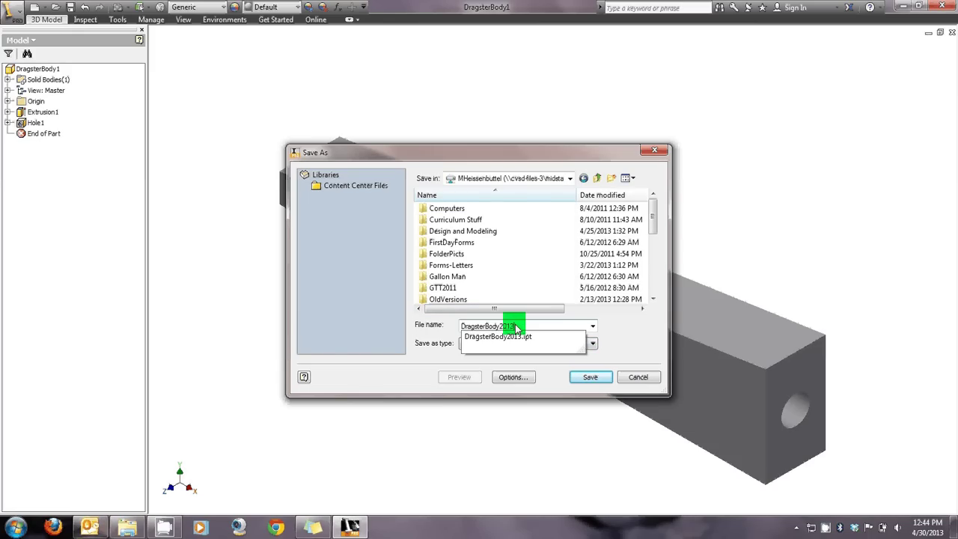
click(597, 377)
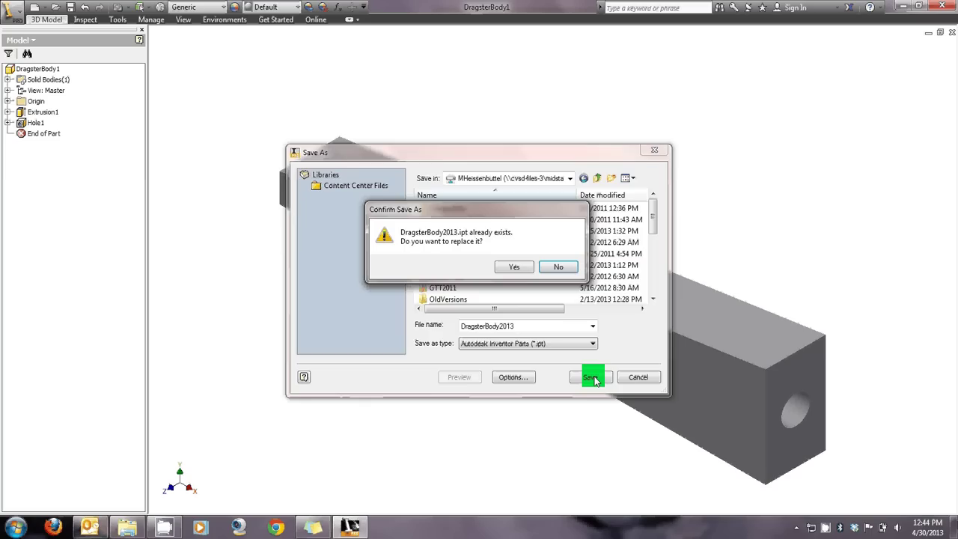
click(529, 267)
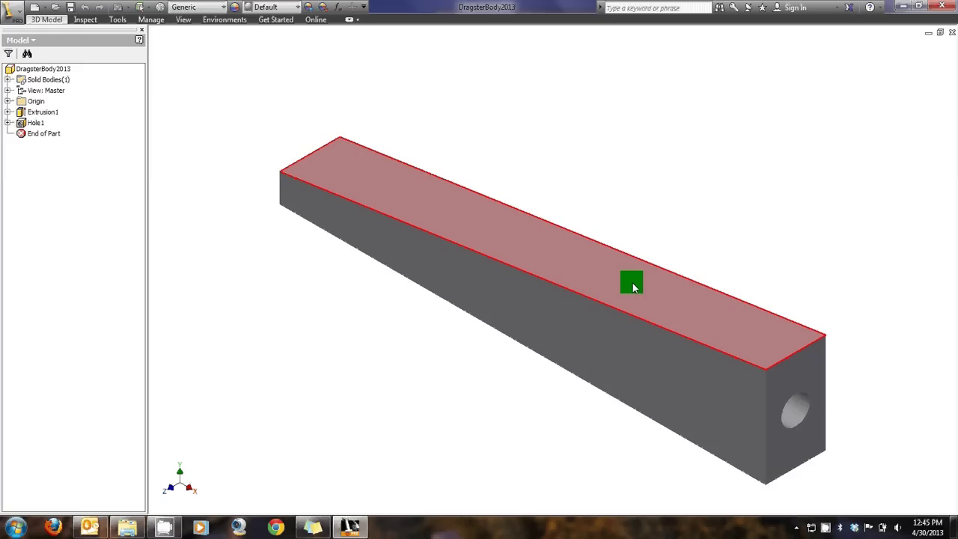
Start a new sketch (Sketch5) on the block's long side face.
click(577, 320)
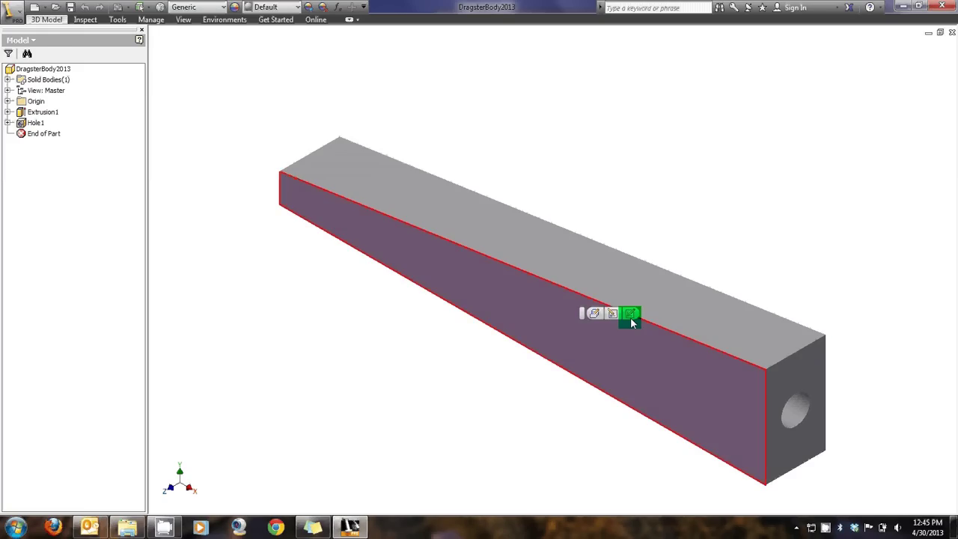
click(630, 315)
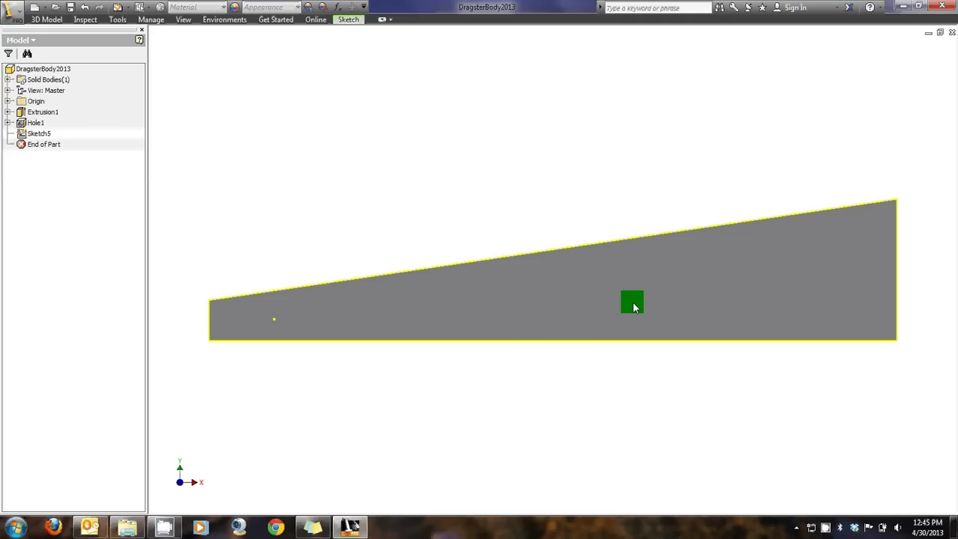
mouse_move(951, 120)
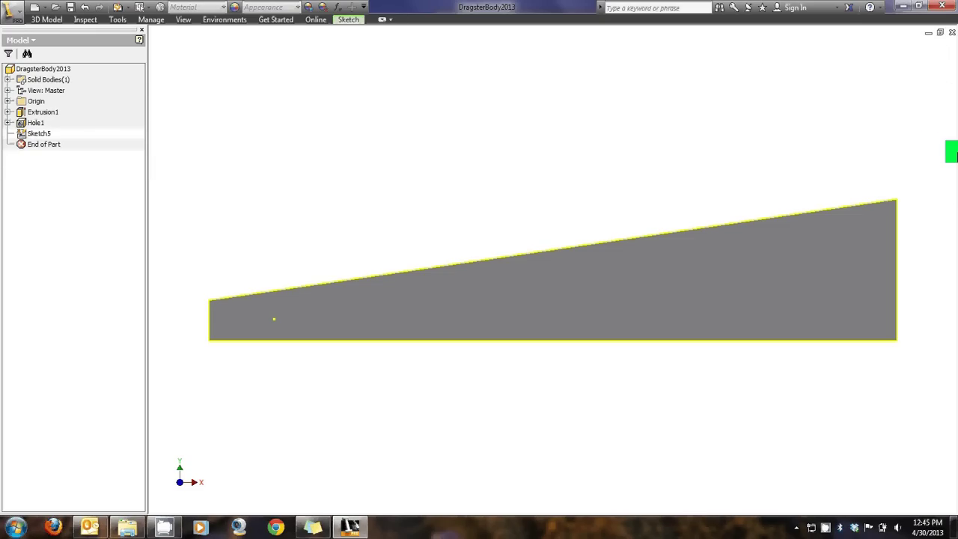
mouse_move(922, 81)
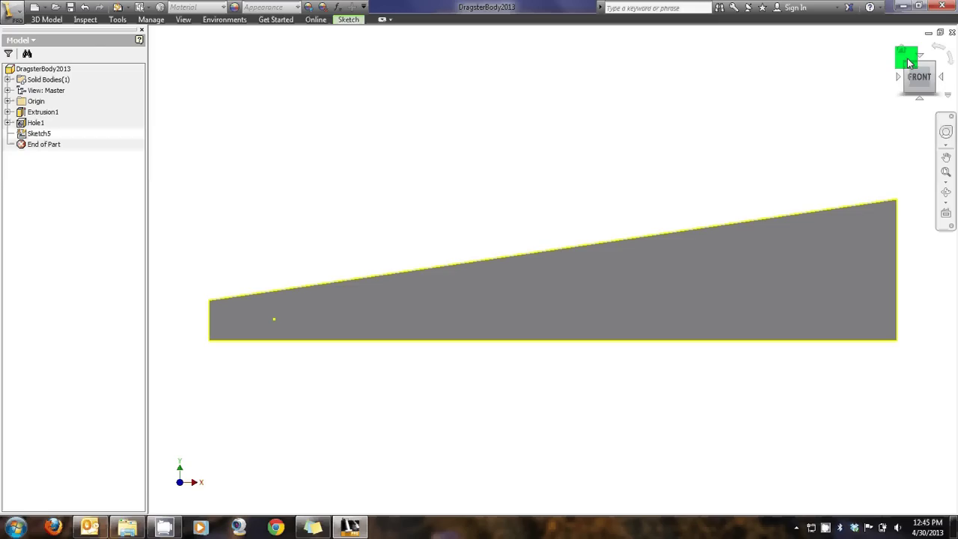
Draw a spline from the profile's bottom-left corner through four points to its right edge.
click(383, 21)
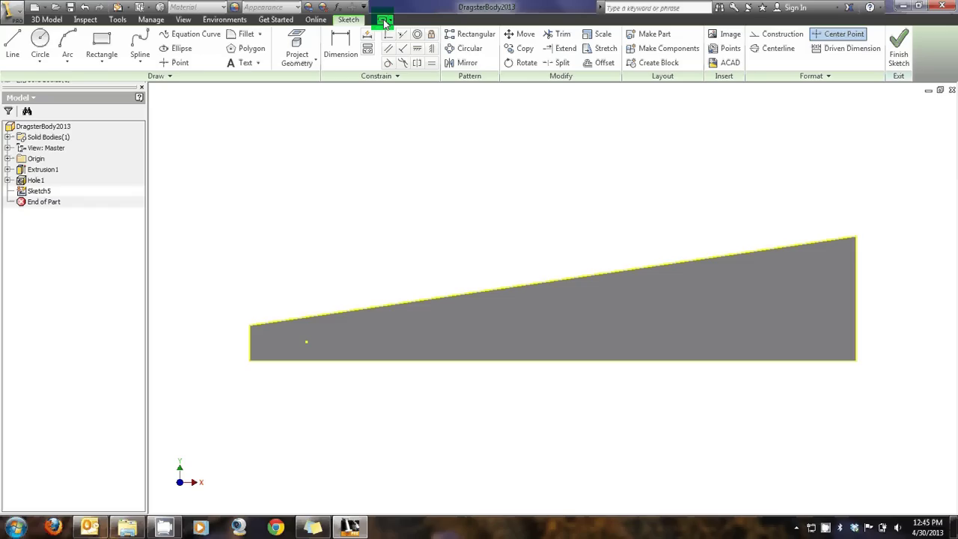
click(49, 75)
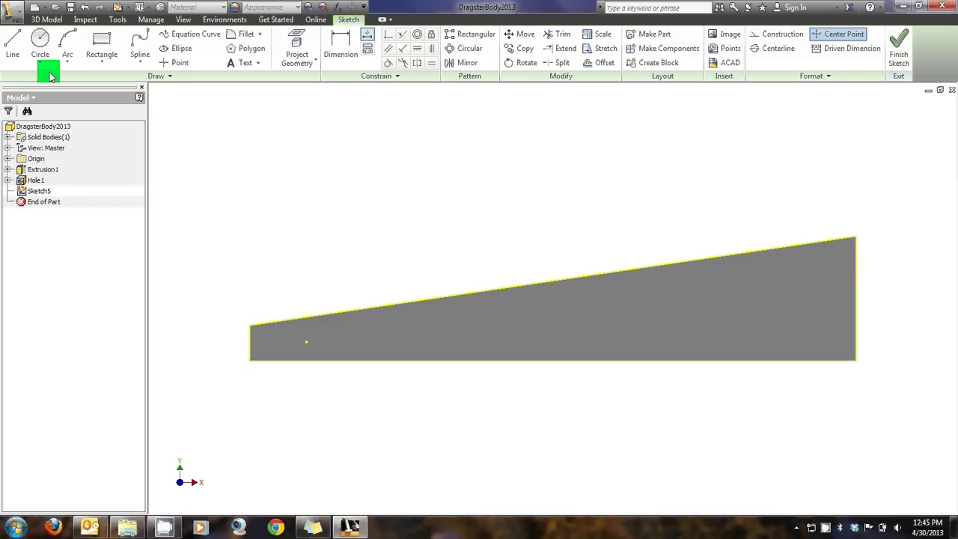
click(120, 56)
click(137, 45)
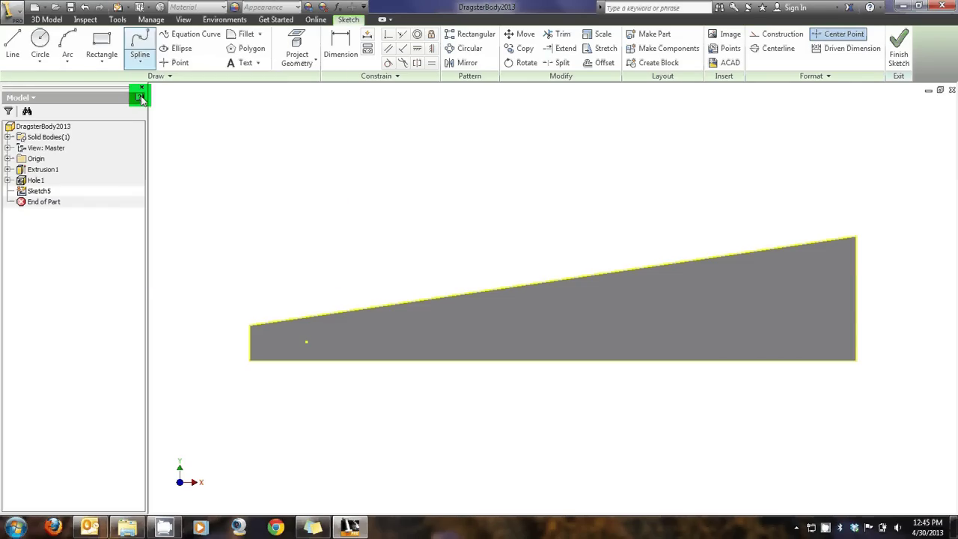
click(227, 368)
click(264, 360)
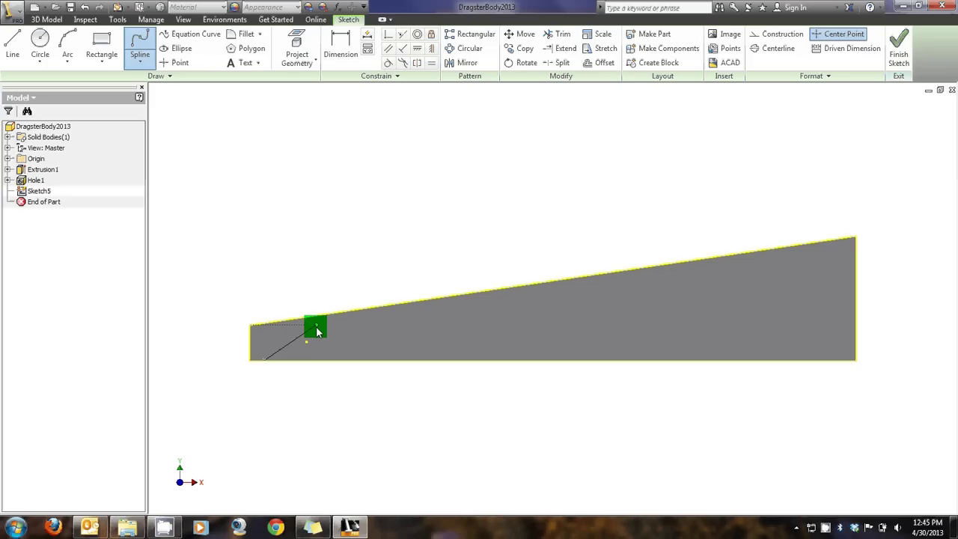
click(317, 330)
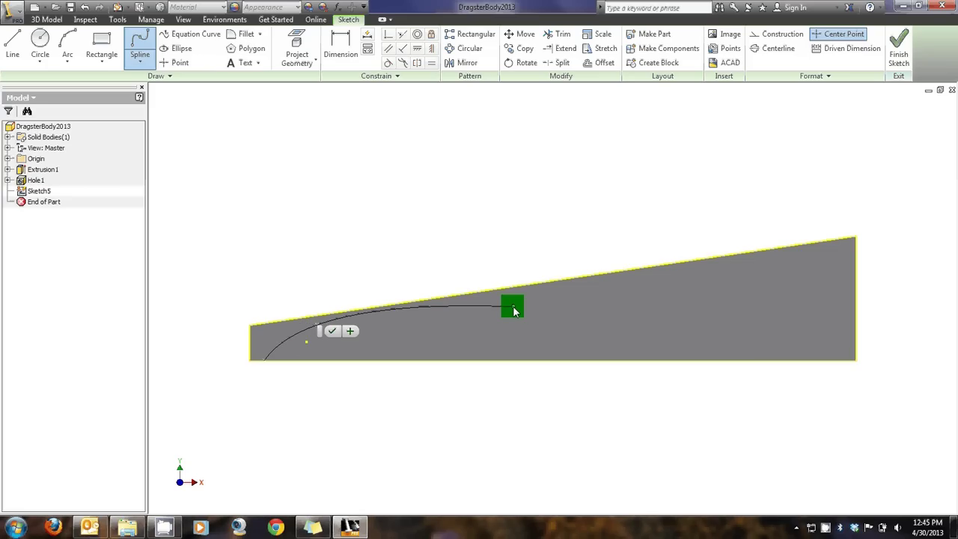
click(460, 320)
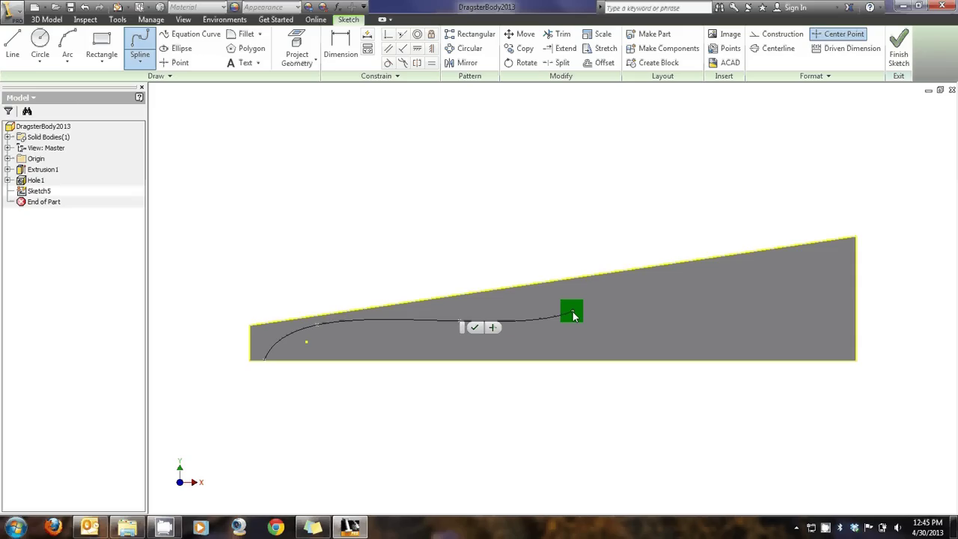
click(570, 315)
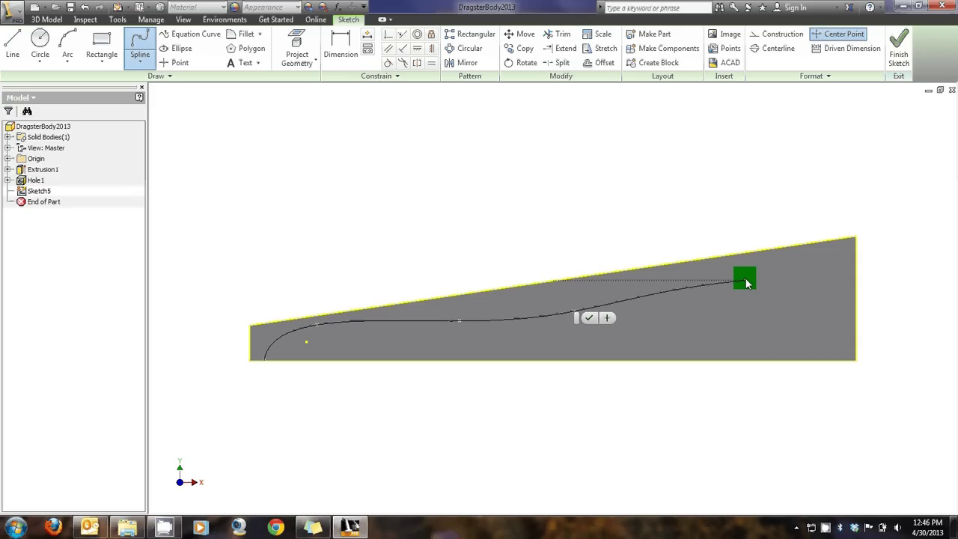
click(747, 281)
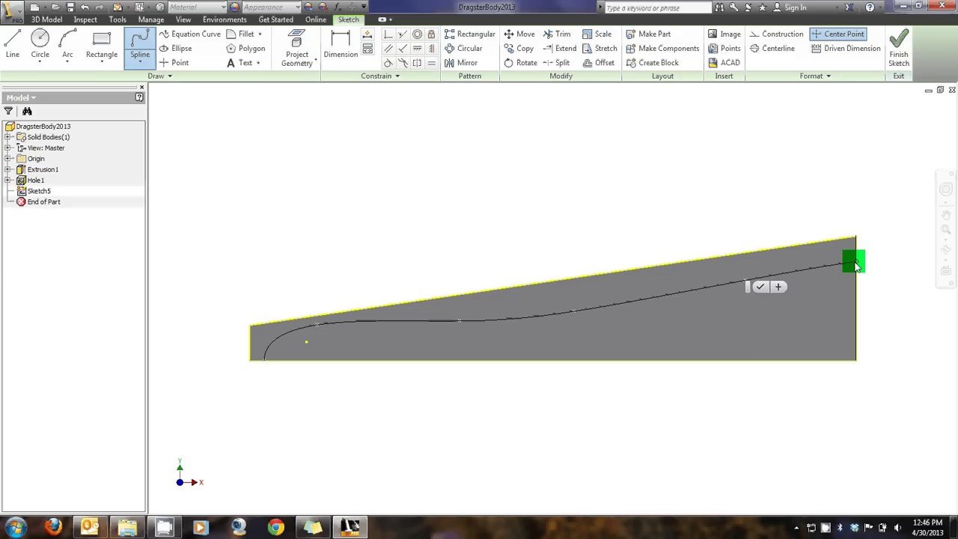
click(855, 263)
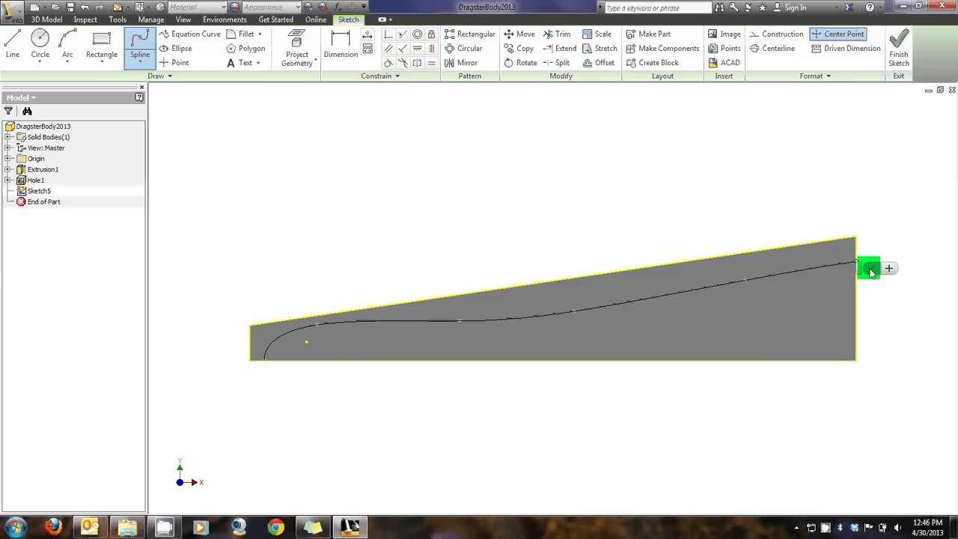
click(869, 269)
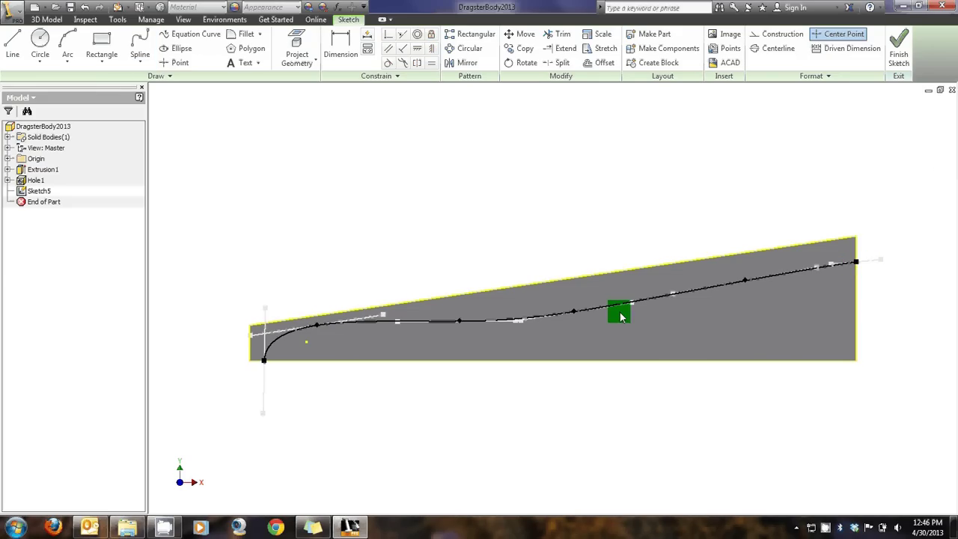
drag(745, 279, 763, 269)
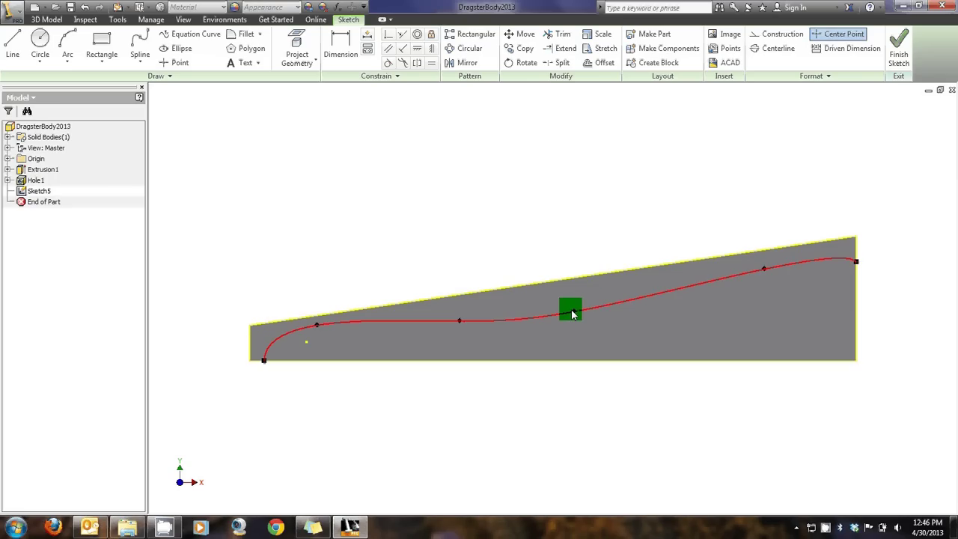
drag(572, 313, 602, 309)
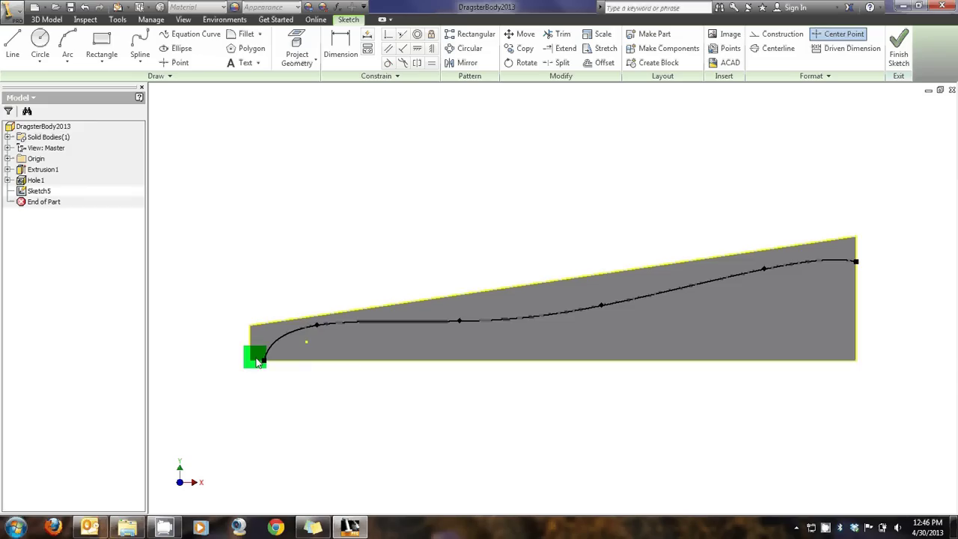
scroll(260, 360, up, 5)
scroll(261, 365, up, 2)
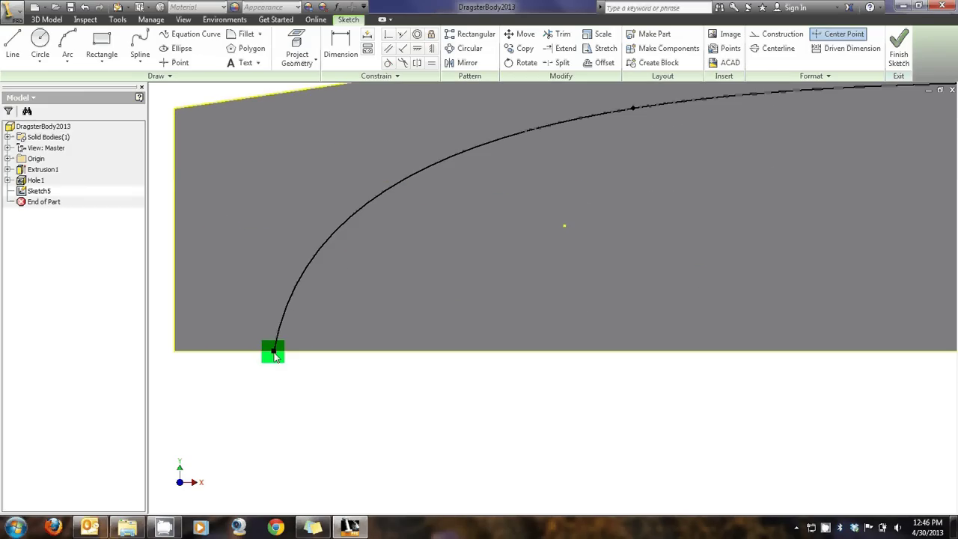
scroll(423, 410, down, 5)
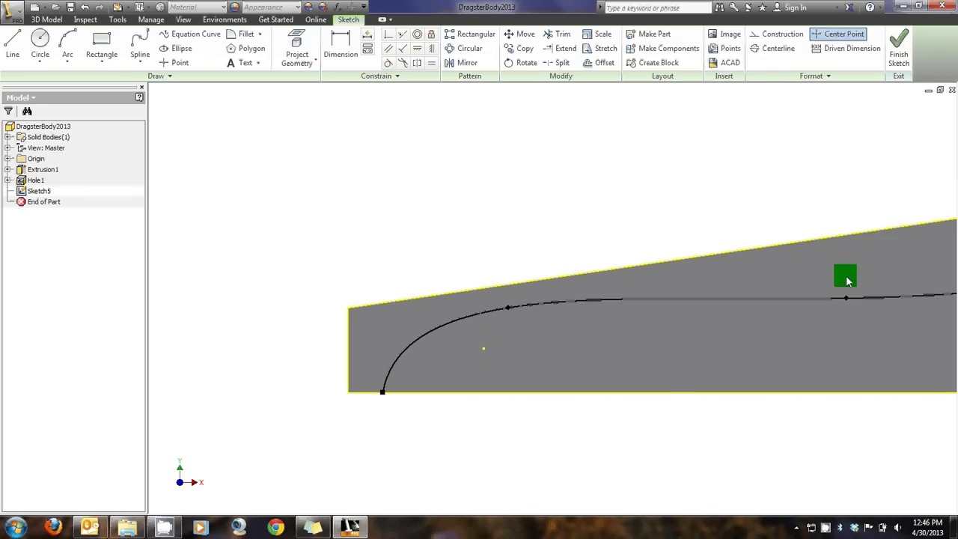
scroll(846, 276, down, 4)
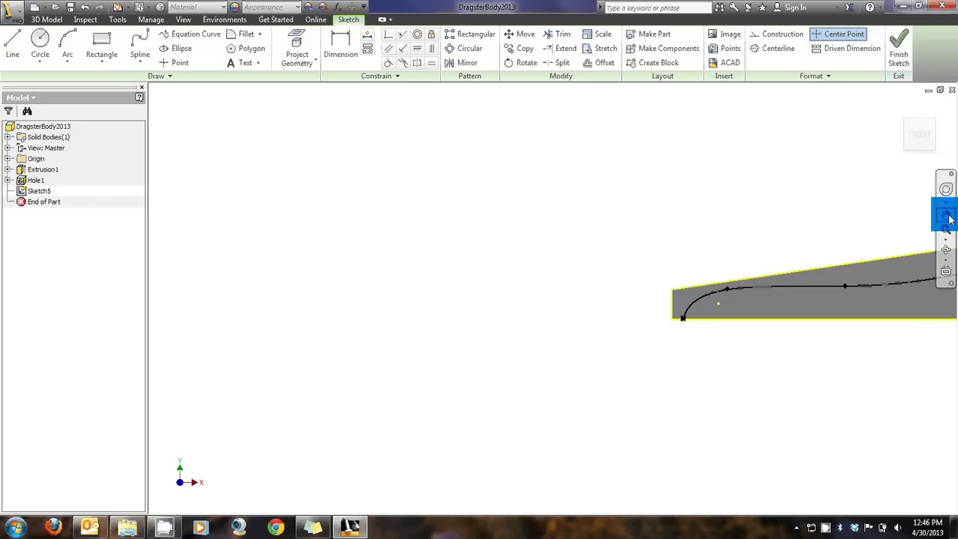
click(949, 217)
drag(846, 213, 458, 261)
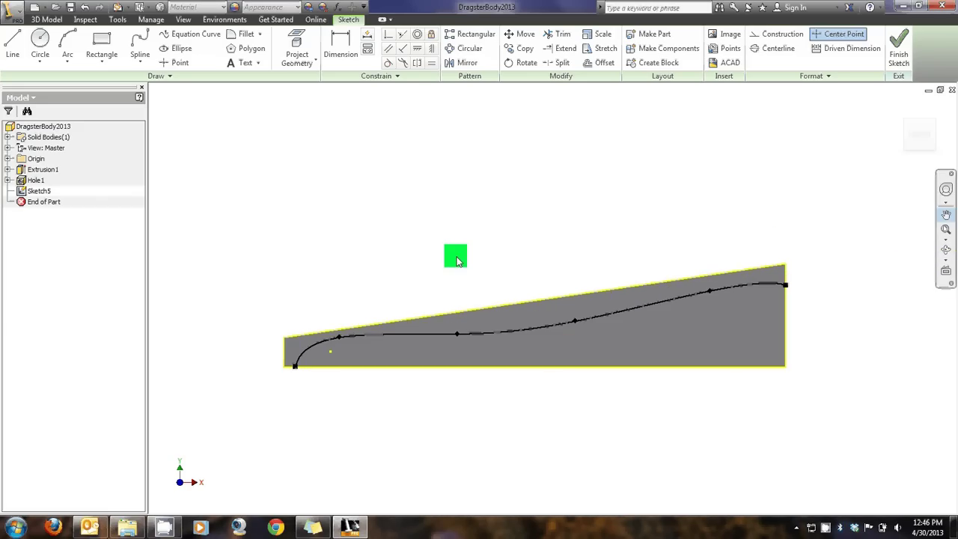
scroll(714, 281, up, 5)
scroll(703, 237, up, 2)
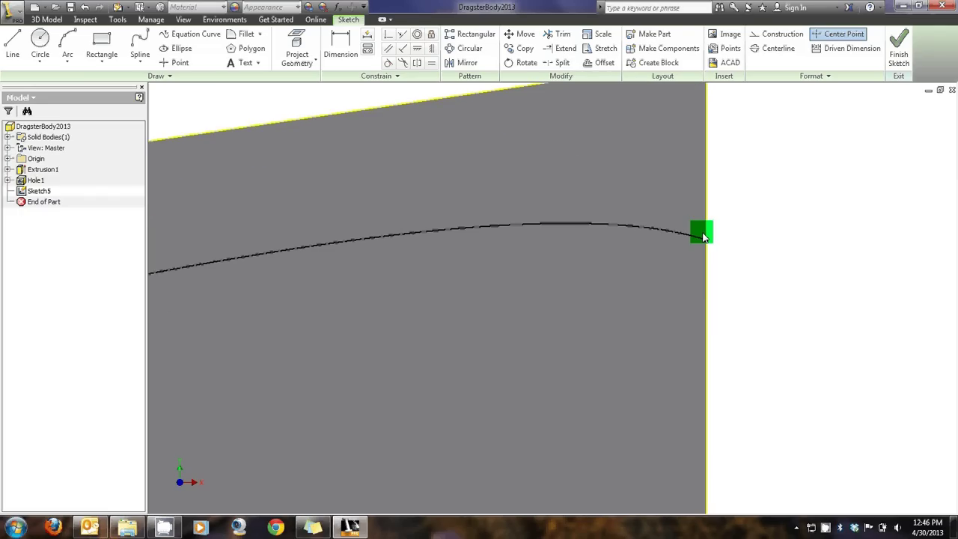
right_click(778, 232)
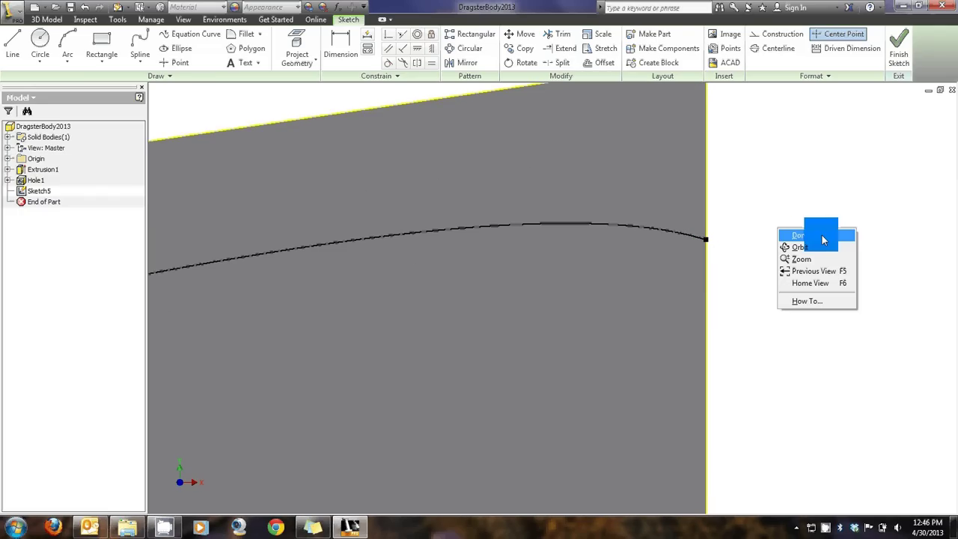
click(823, 236)
scroll(743, 292, down, 3)
scroll(779, 329, down, 2)
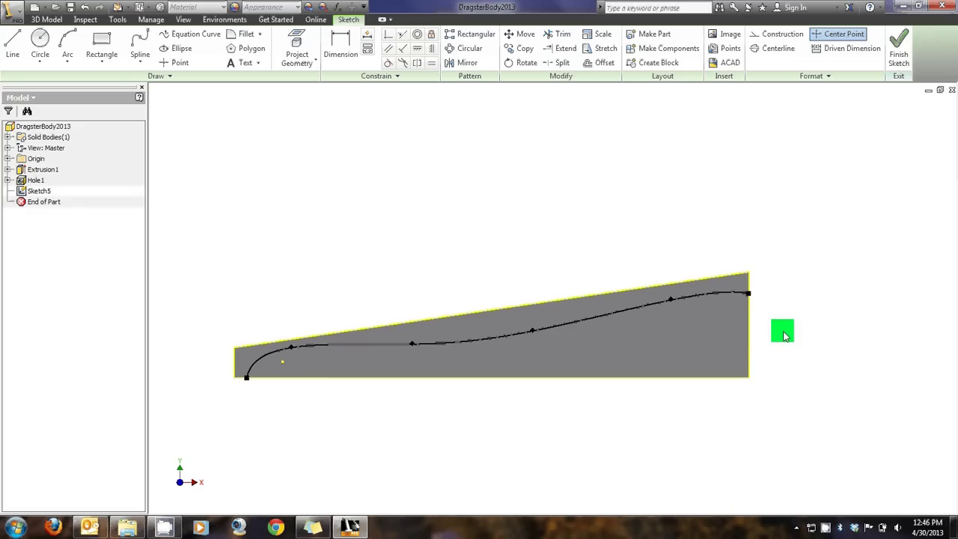
mouse_move(926, 169)
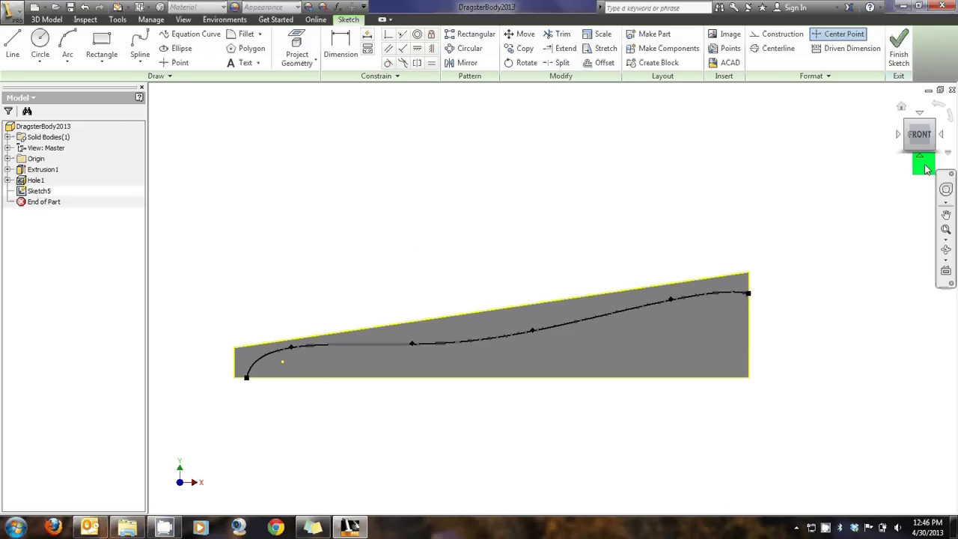
Finish the sketch and set up an Extrude Cut of the region above the spline, extents All.
click(903, 68)
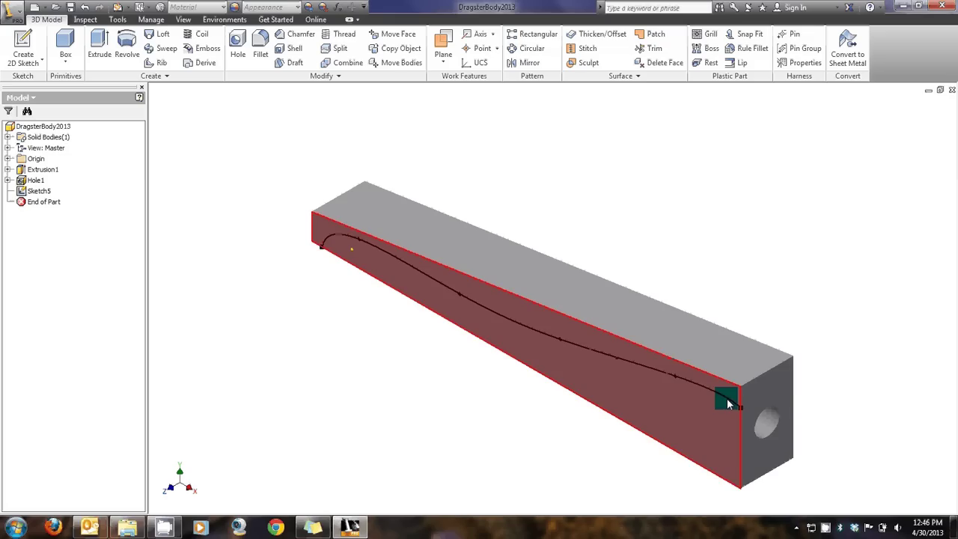
click(727, 404)
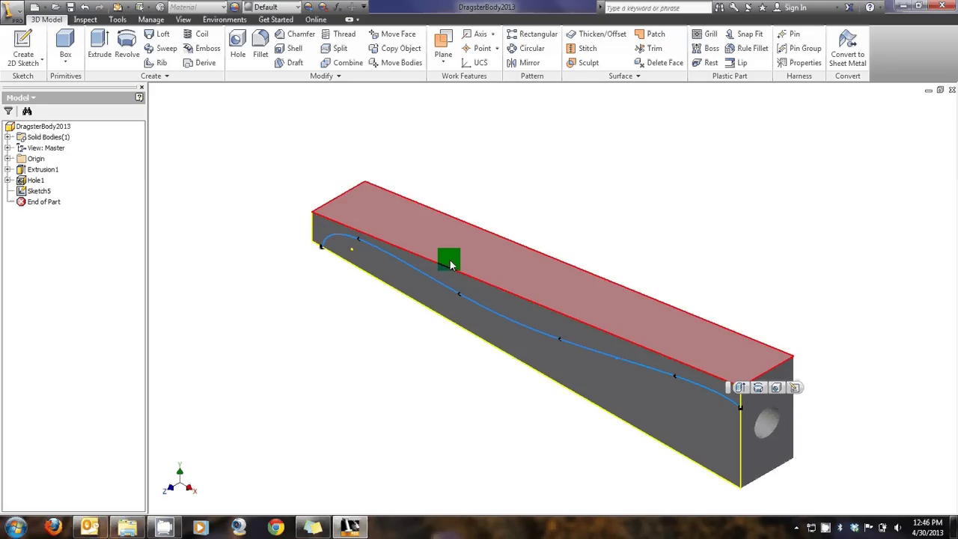
click(479, 298)
click(738, 388)
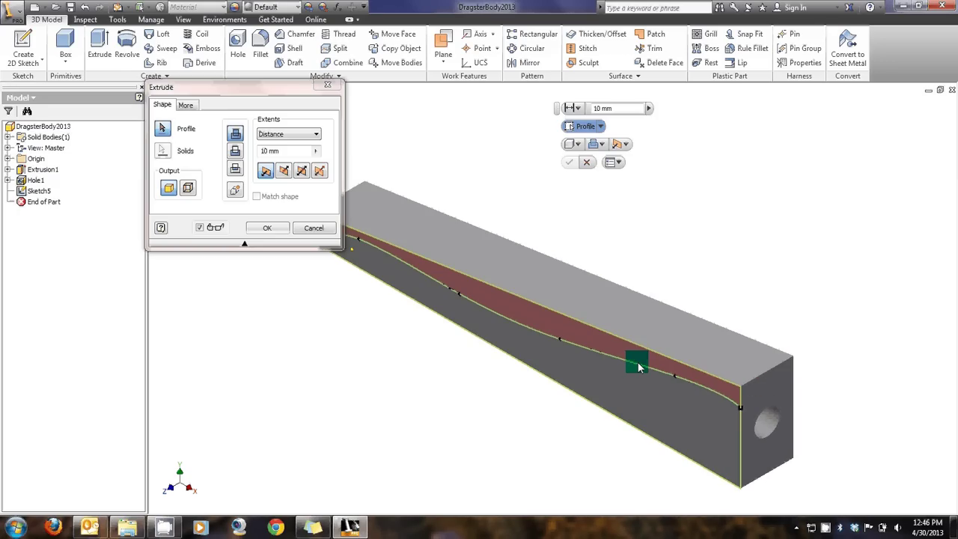
click(634, 363)
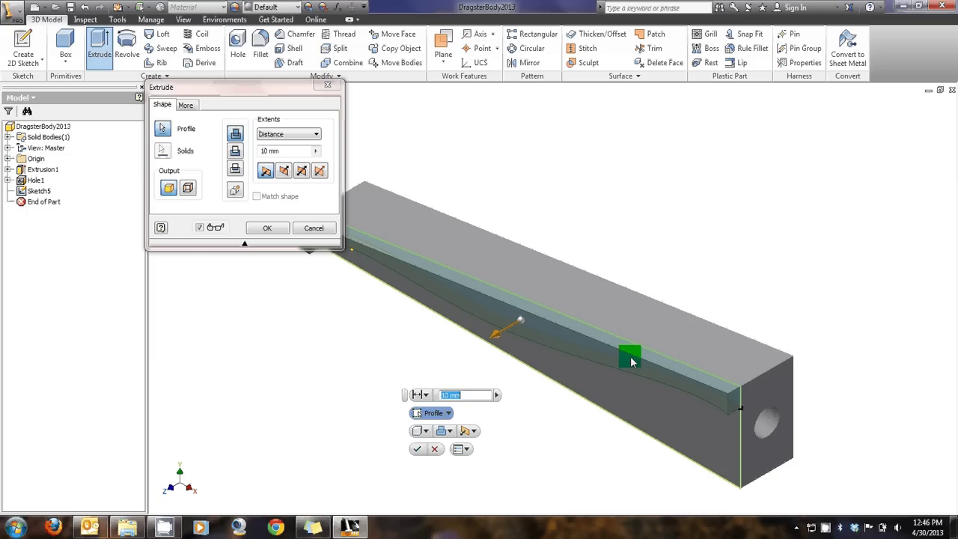
click(236, 152)
click(300, 133)
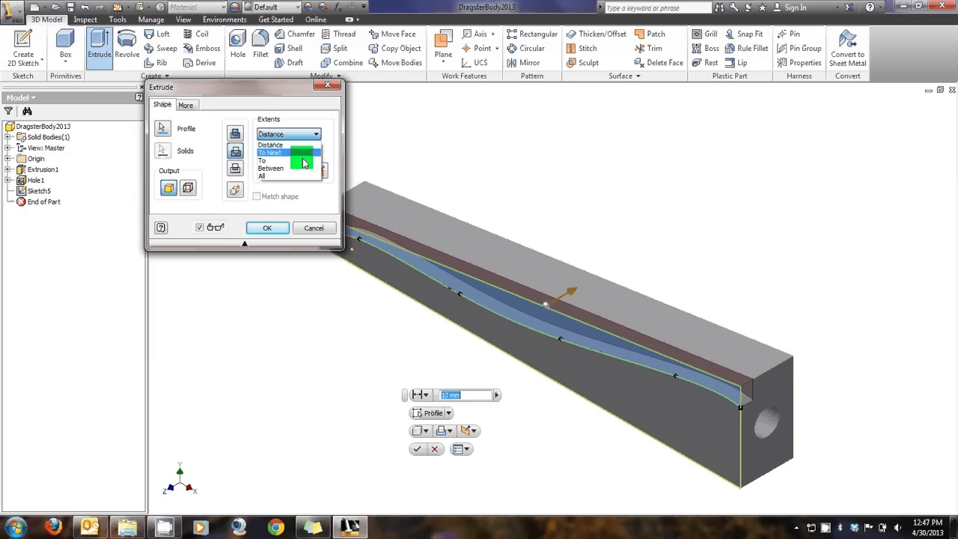
click(295, 177)
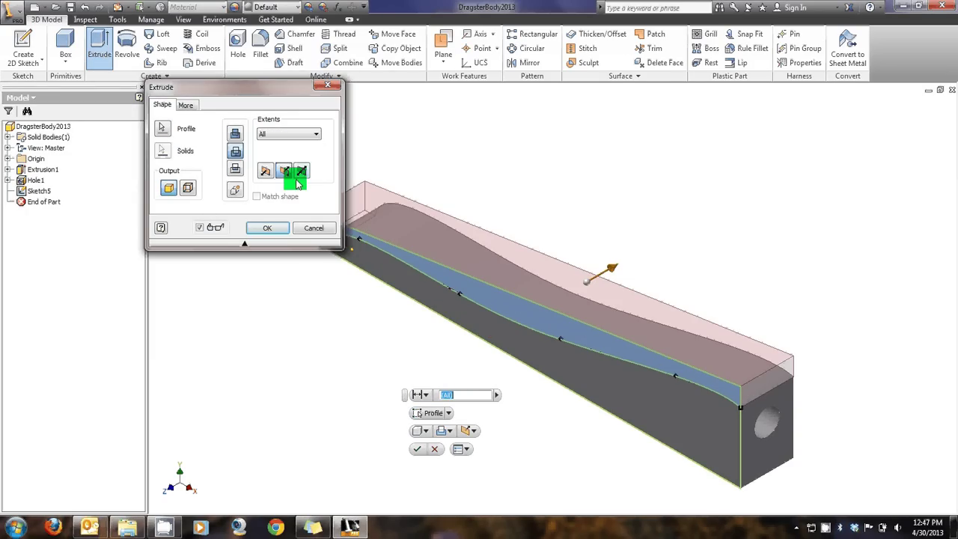
Move the Extrude dialog and its floating options away from the part.
drag(270, 96, 195, 158)
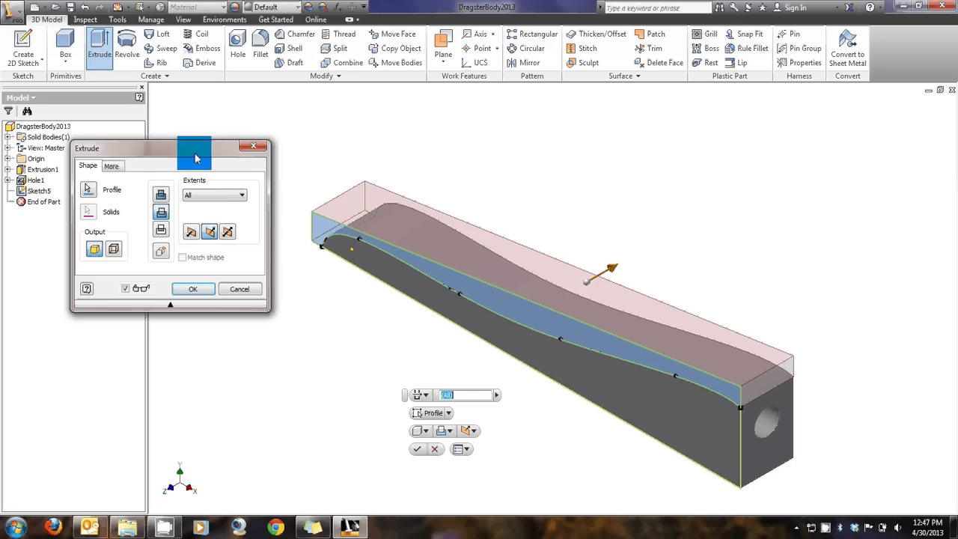
drag(132, 158, 130, 161)
click(112, 252)
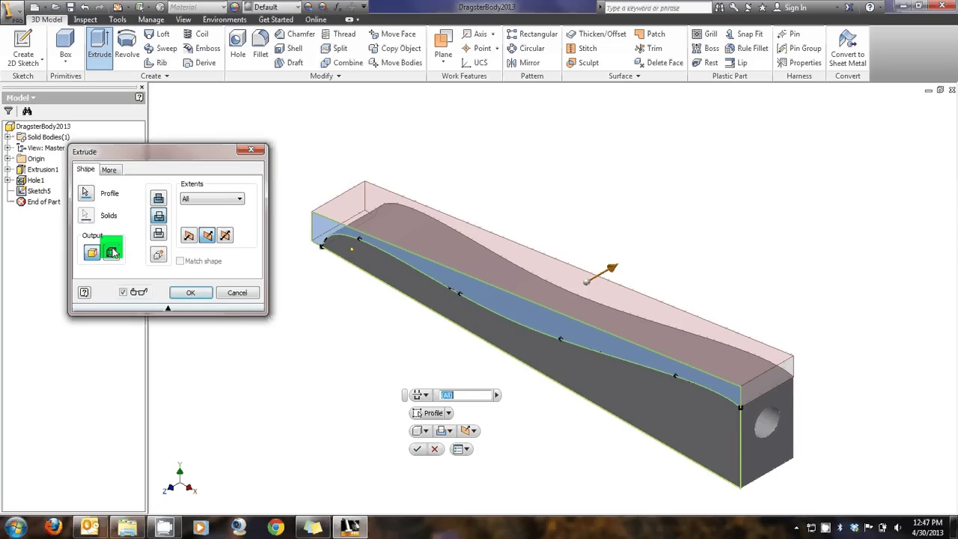
click(119, 232)
click(382, 233)
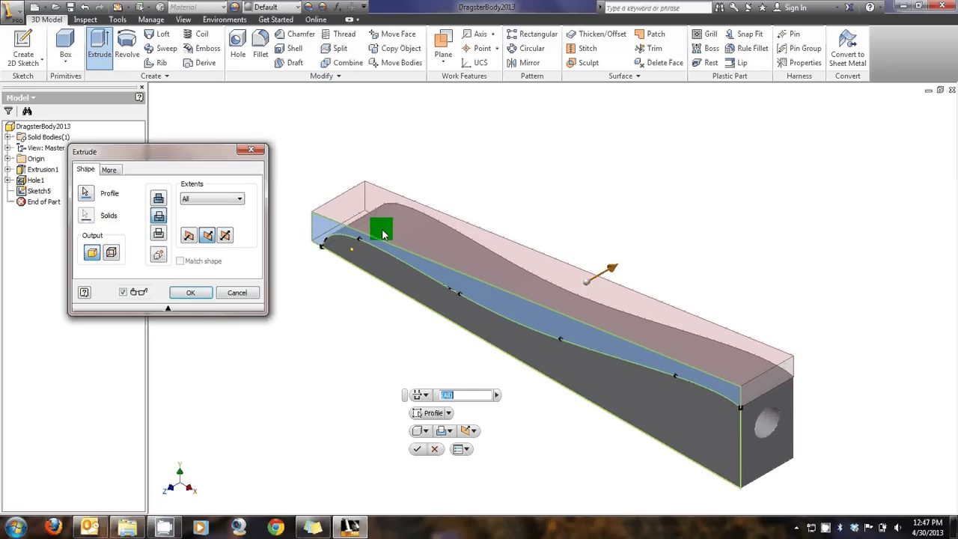
click(514, 327)
click(497, 429)
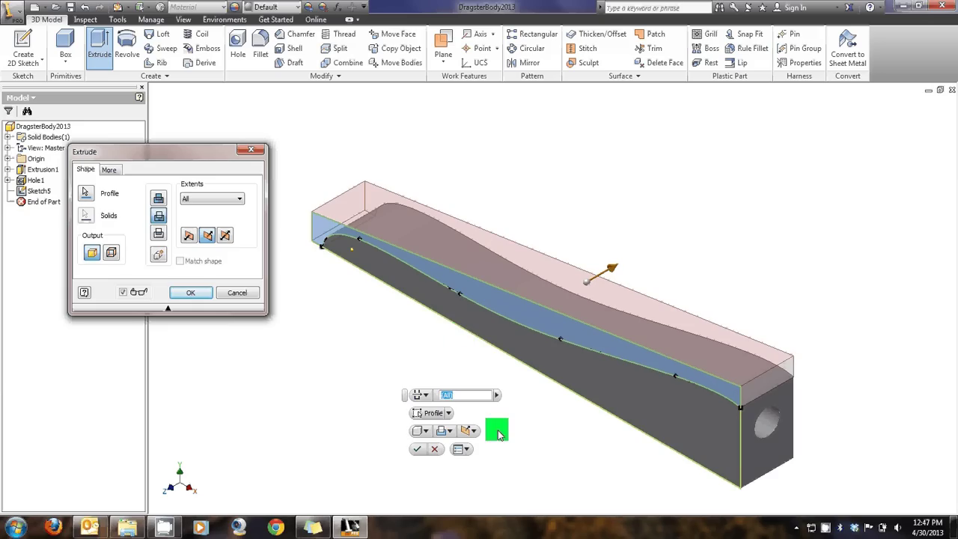
click(387, 395)
click(404, 398)
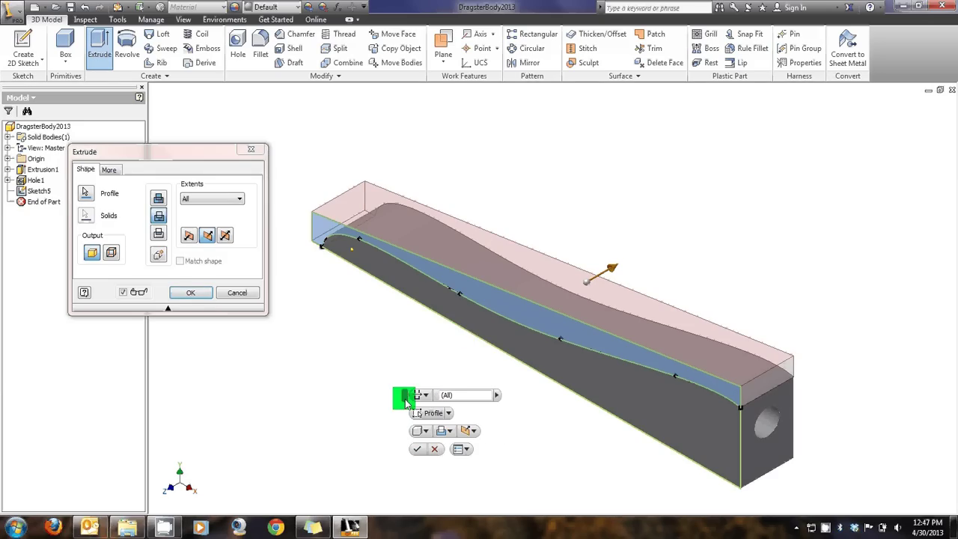
drag(405, 401, 821, 367)
click(439, 387)
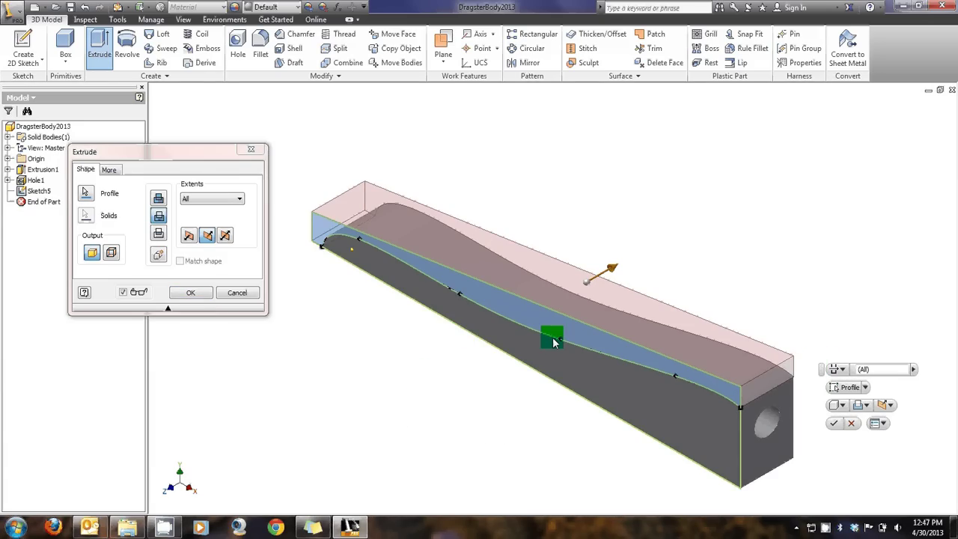
Apply the cut, view the part from FRONT, and pick its side face for a sketch.
click(187, 292)
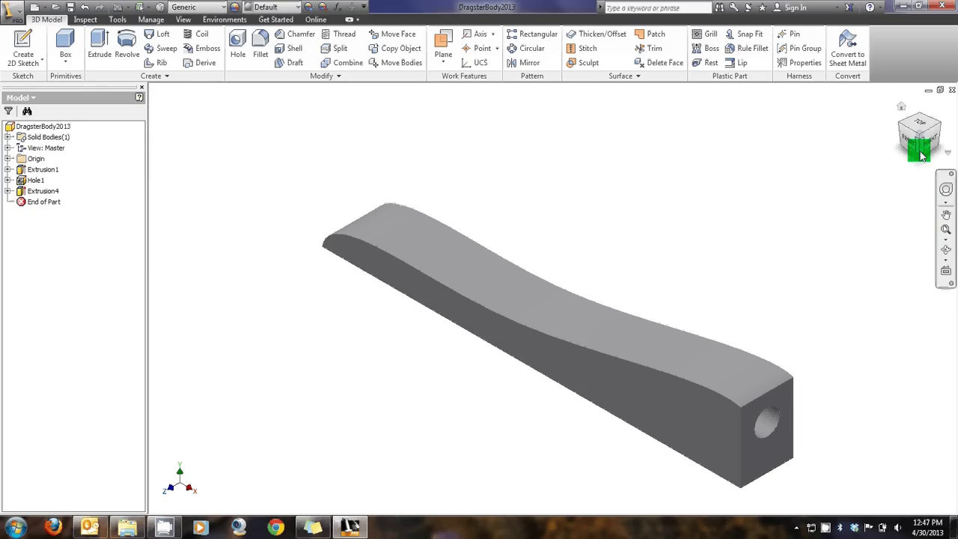
click(921, 156)
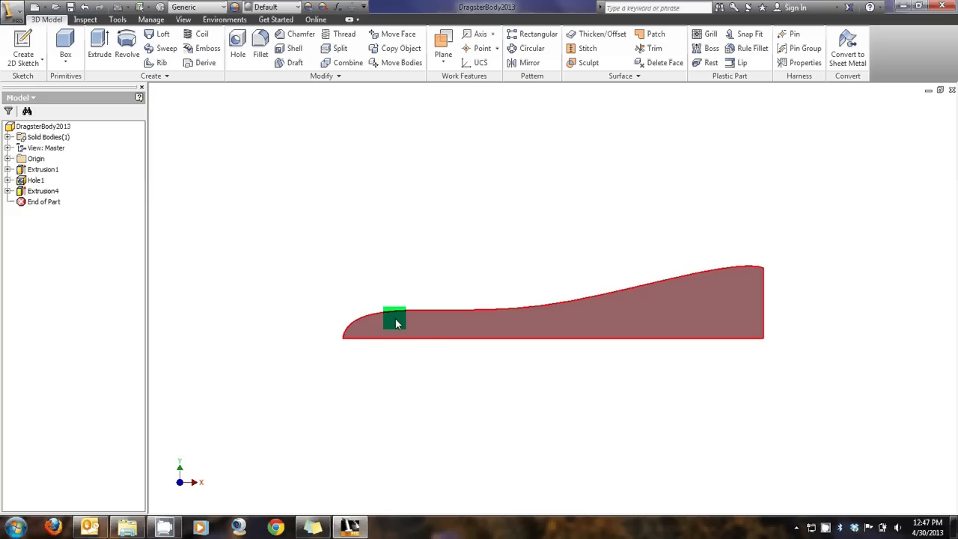
click(428, 335)
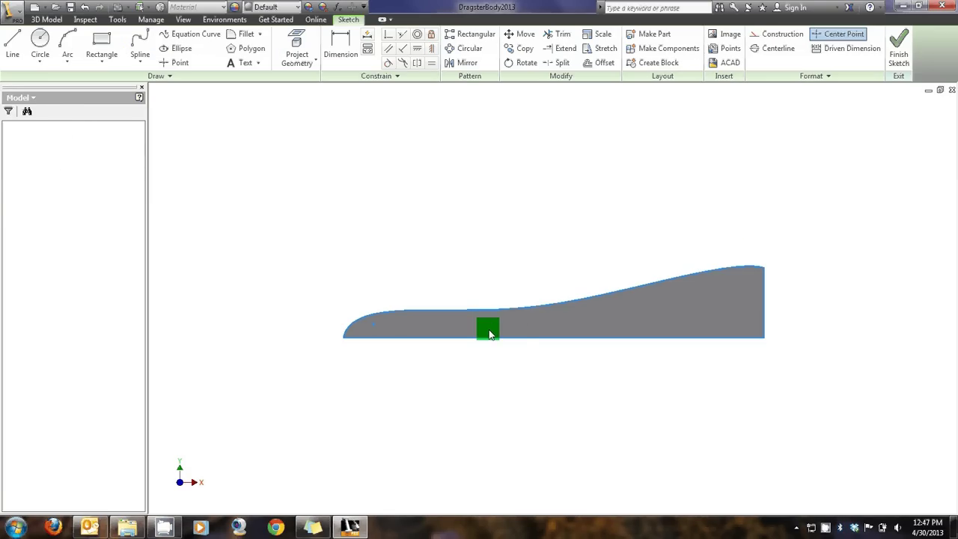
Place axle points near the front and rear of the bottom edge, then cancel the Point tool.
click(177, 64)
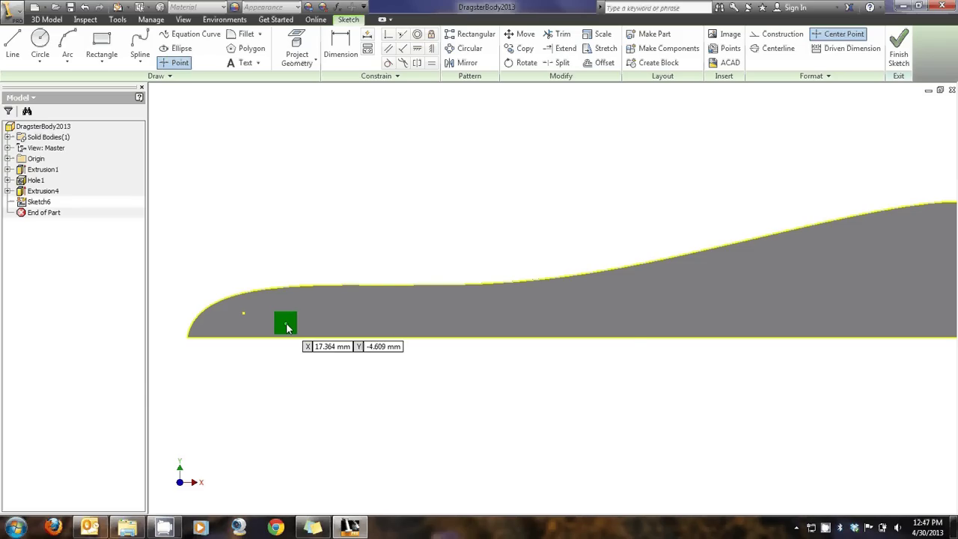
click(286, 323)
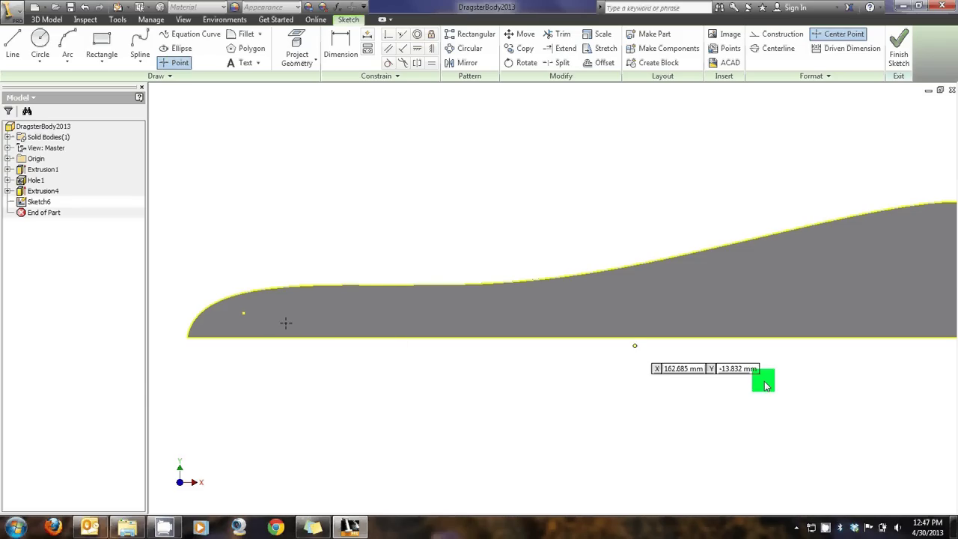
click(890, 324)
right_click(704, 205)
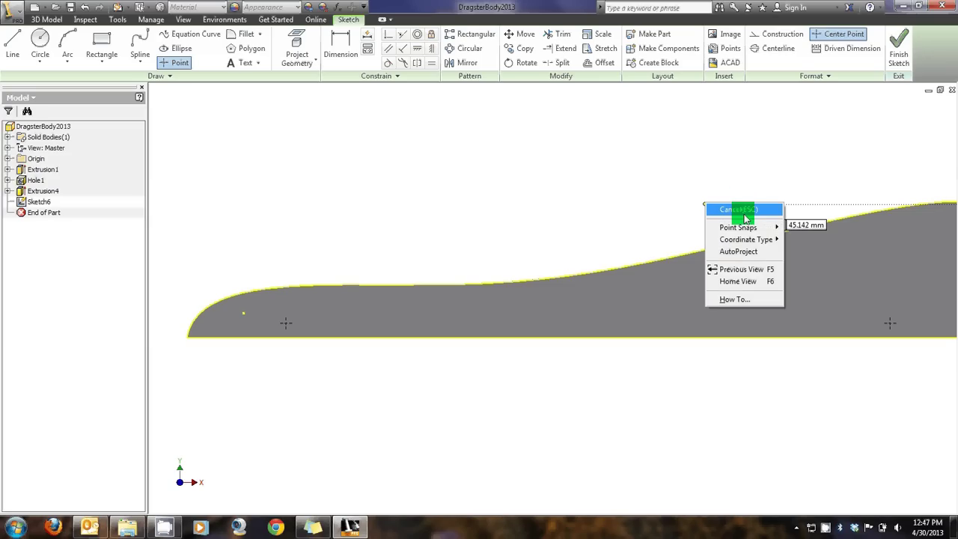
click(741, 209)
right_click(635, 192)
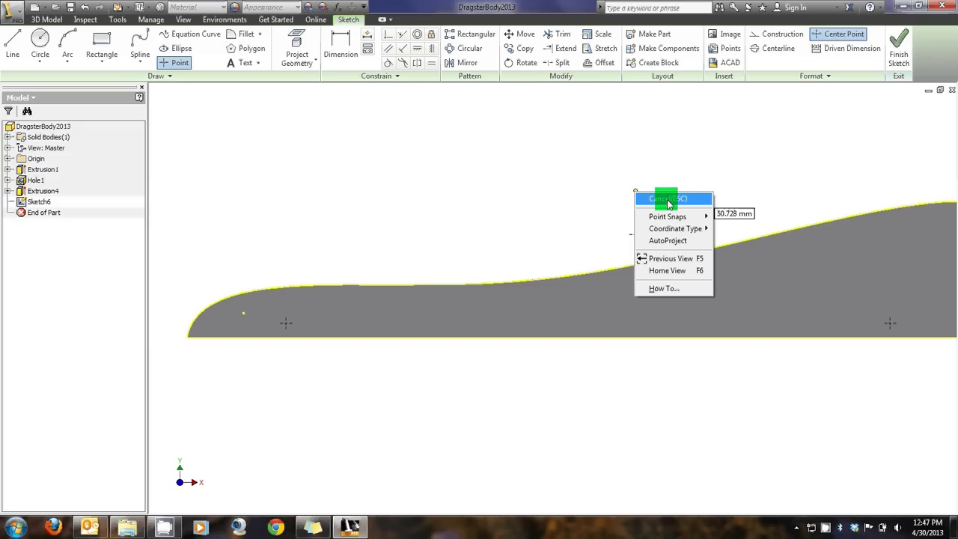
click(669, 200)
click(635, 234)
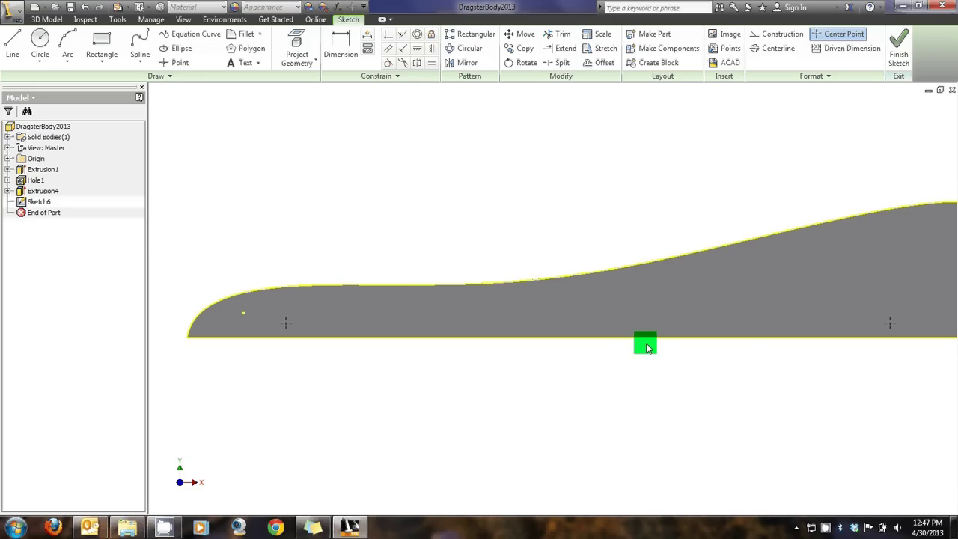
scroll(831, 419, down, 2)
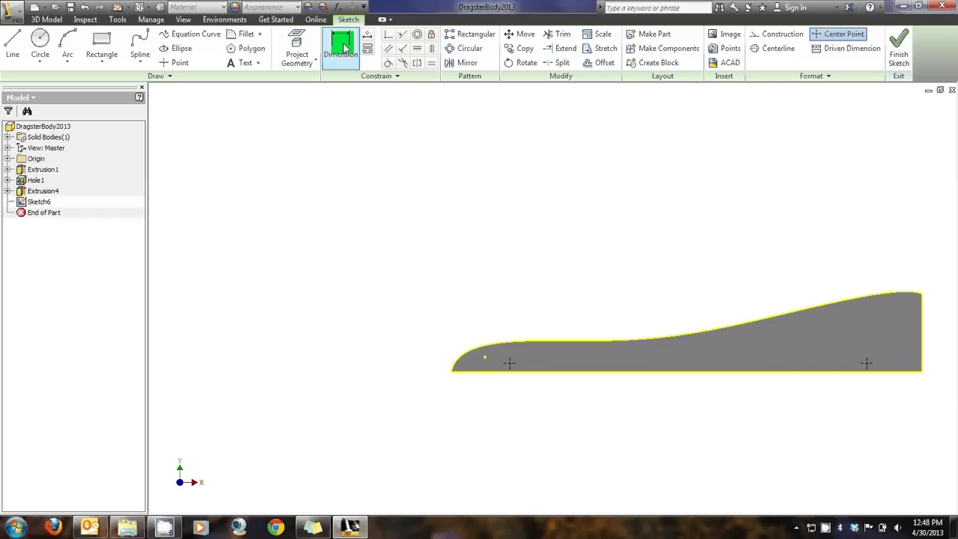
Dimension both axle points 6 mm above the bottom edge.
click(509, 364)
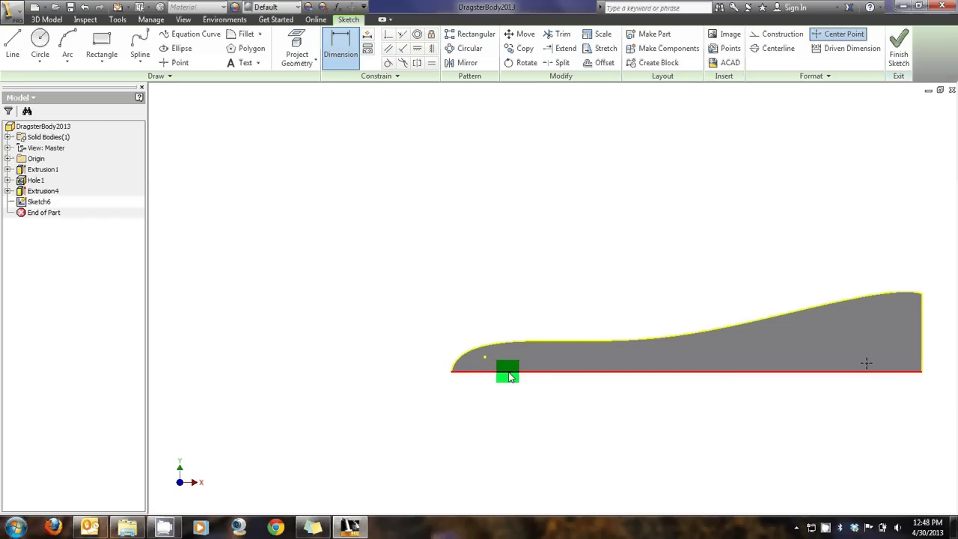
click(515, 372)
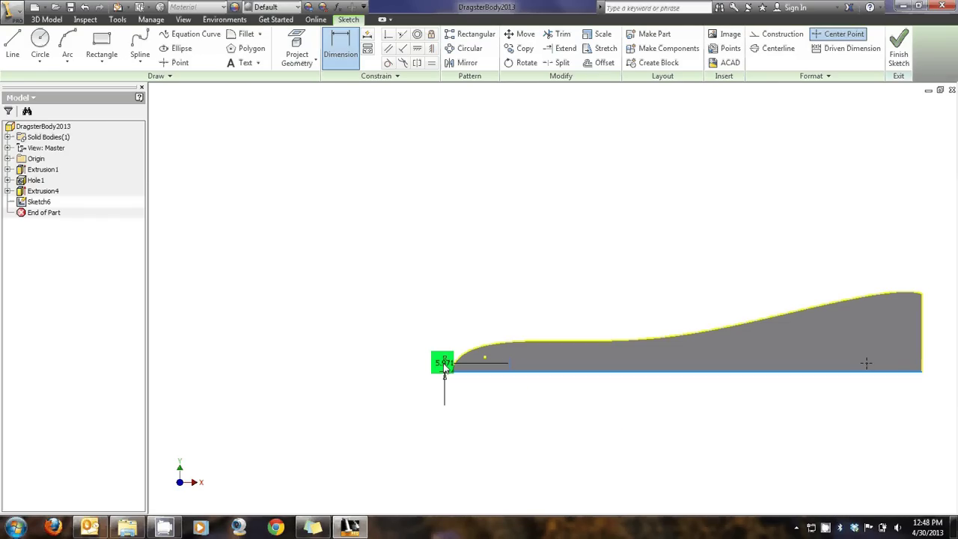
click(425, 367)
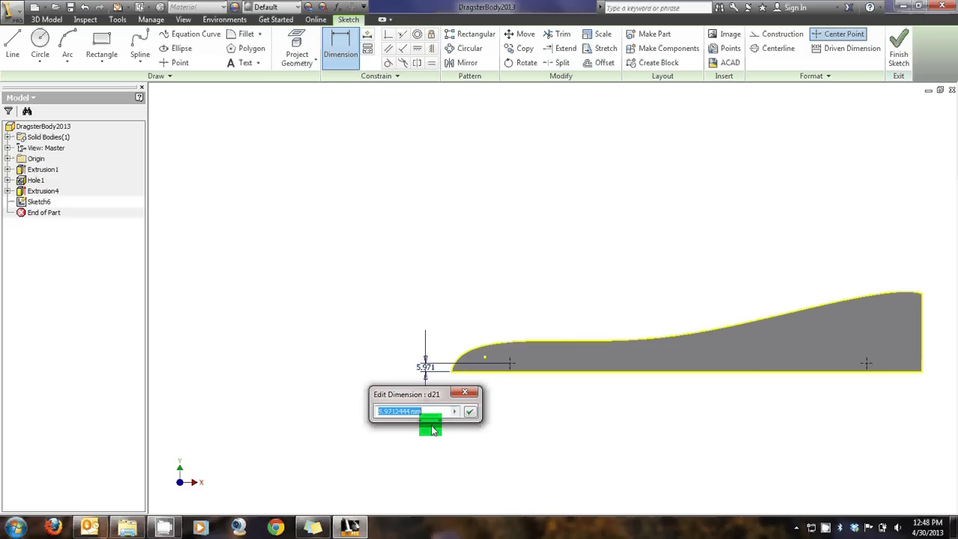
text(6)
key(Return)
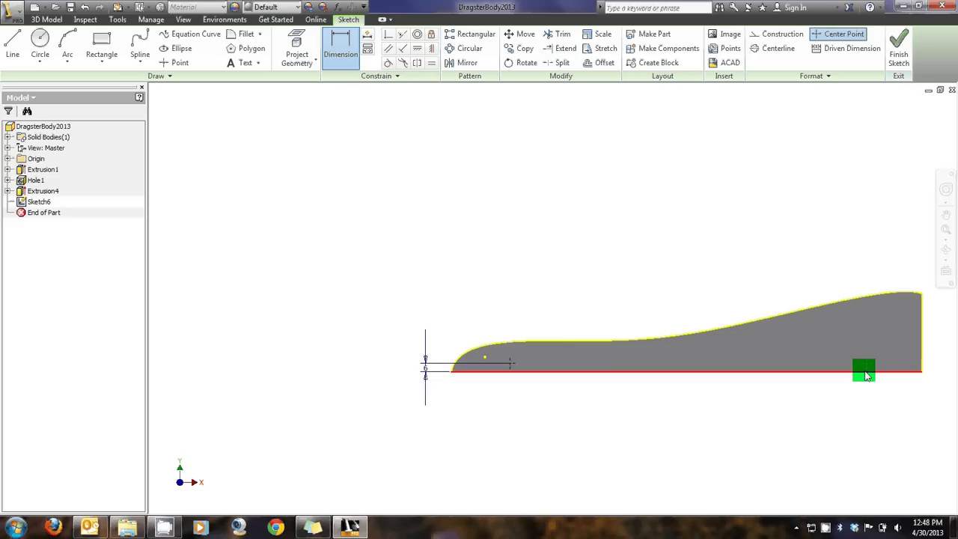
click(865, 374)
click(825, 385)
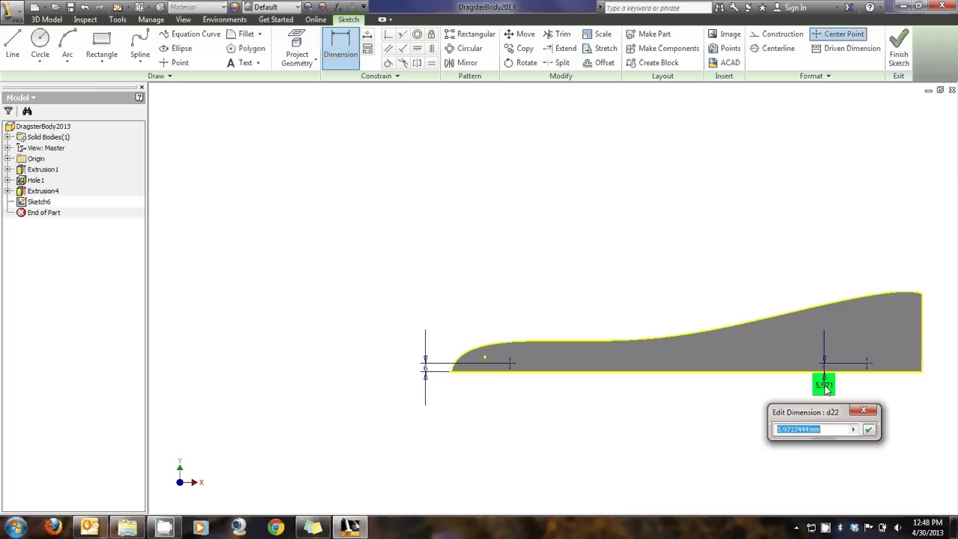
text(6)
key(Return)
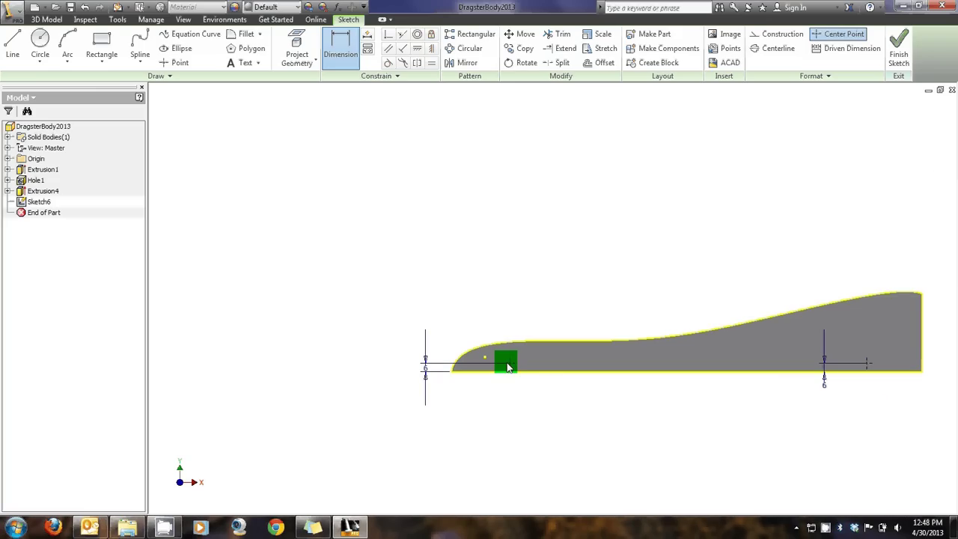
Dimension the front axle point 40 mm from the nose.
click(452, 374)
click(457, 303)
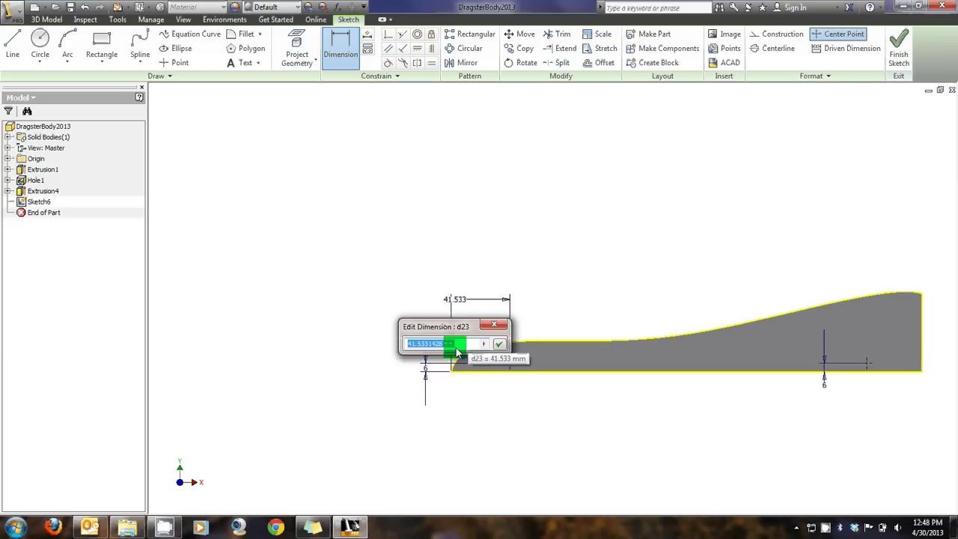
text(40)
key(Return)
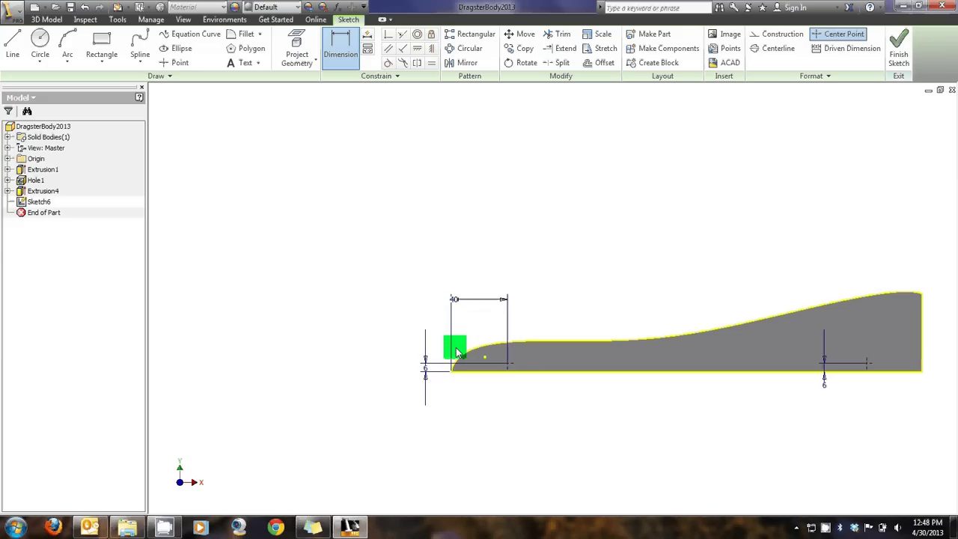
Add a 40 mm dimension from the right end to the rear axle point.
click(922, 366)
click(907, 269)
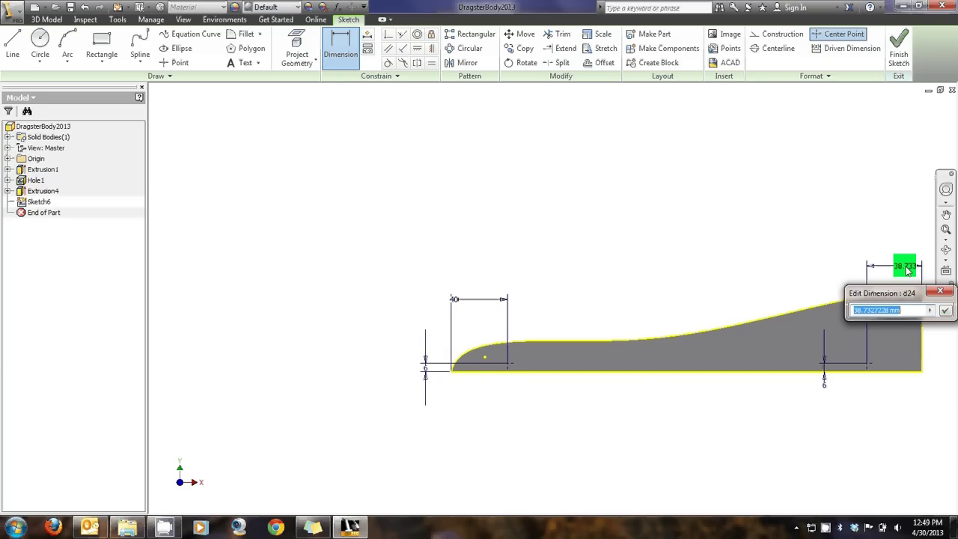
text(40)
key(Return)
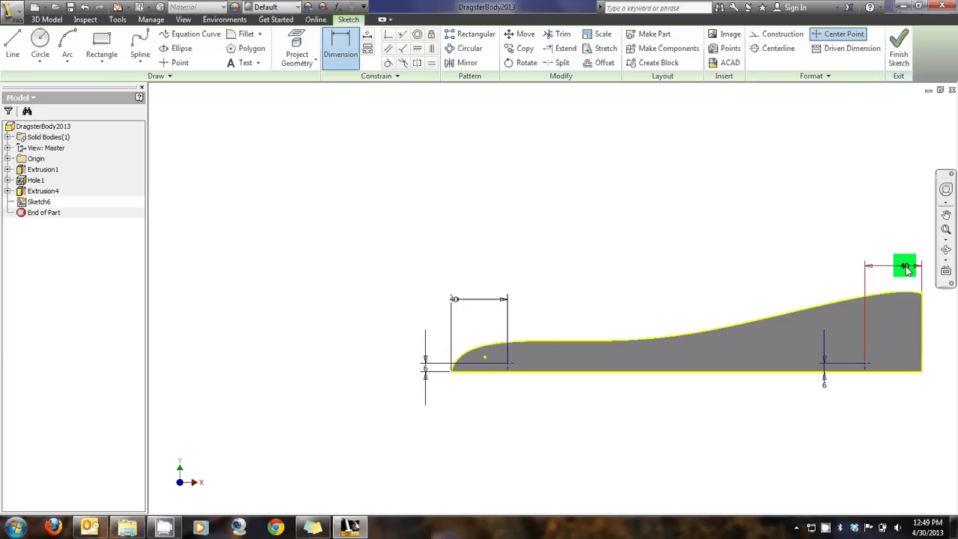
Edit the rear dimension to 45 mm, then to 50 mm.
mouse_move(925, 134)
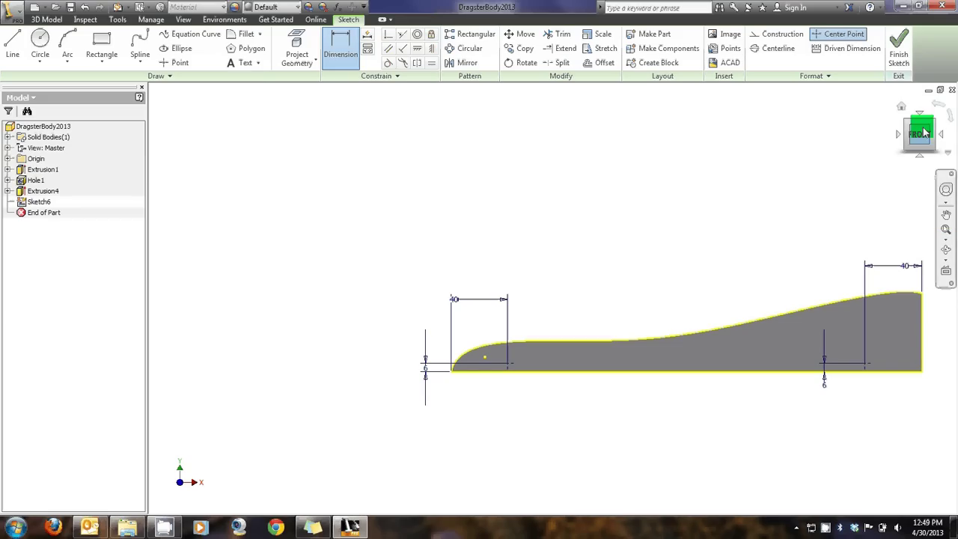
mouse_move(925, 133)
mouse_down()
mouse_move(817, 173)
mouse_move(799, 171)
mouse_move(802, 414)
mouse_move(858, 365)
mouse_move(805, 408)
mouse_move(914, 191)
mouse_move(907, 151)
mouse_move(900, 178)
mouse_move(706, 324)
mouse_move(738, 247)
mouse_up()
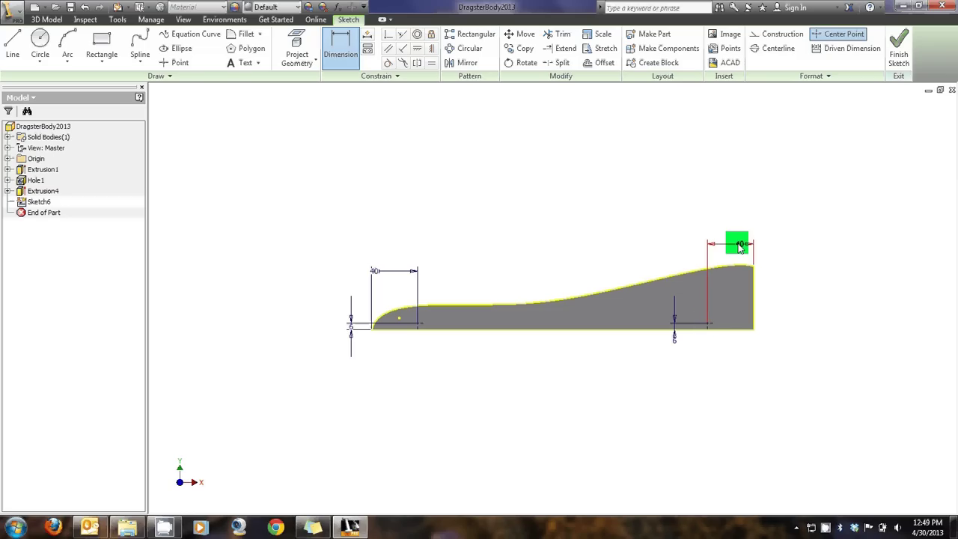
click(739, 247)
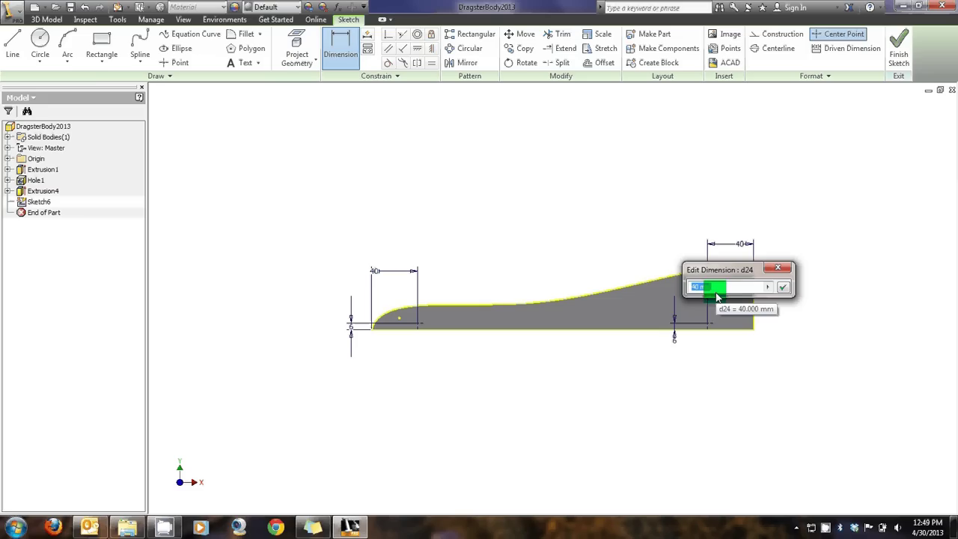
text(45)
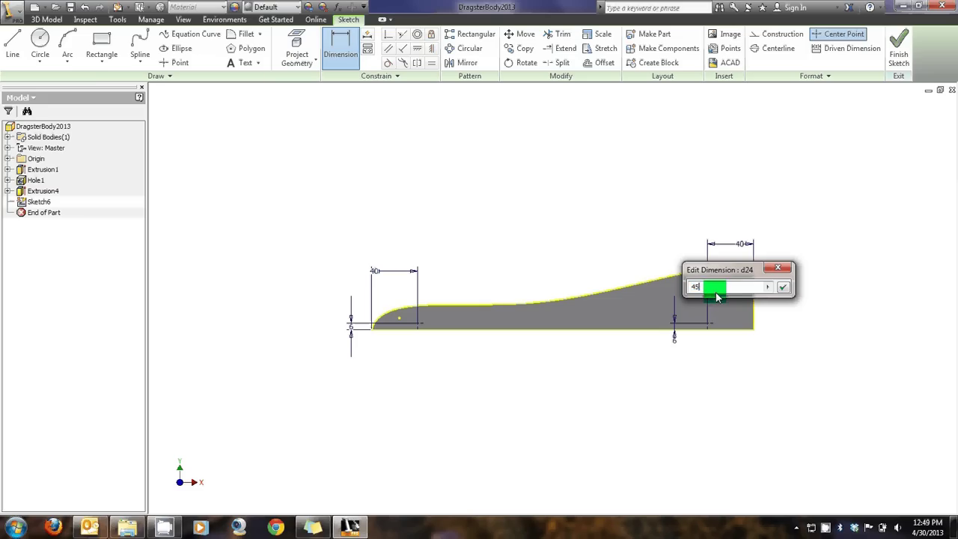
key(Return)
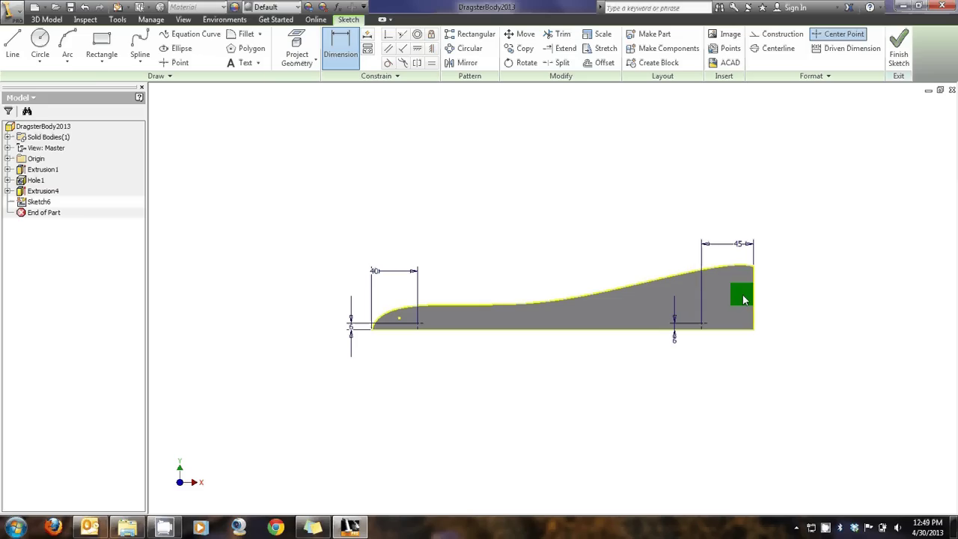
double_click(739, 244)
text(50)
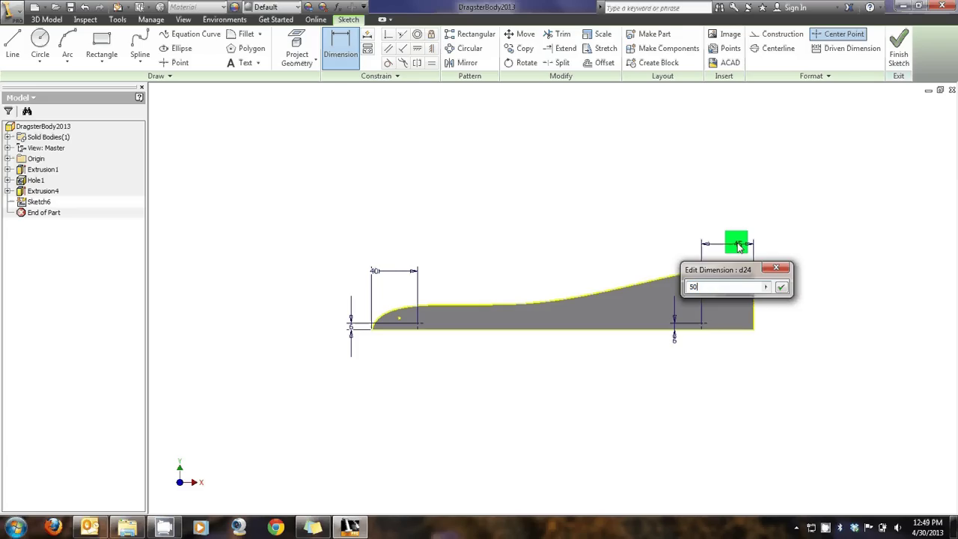
key(Return)
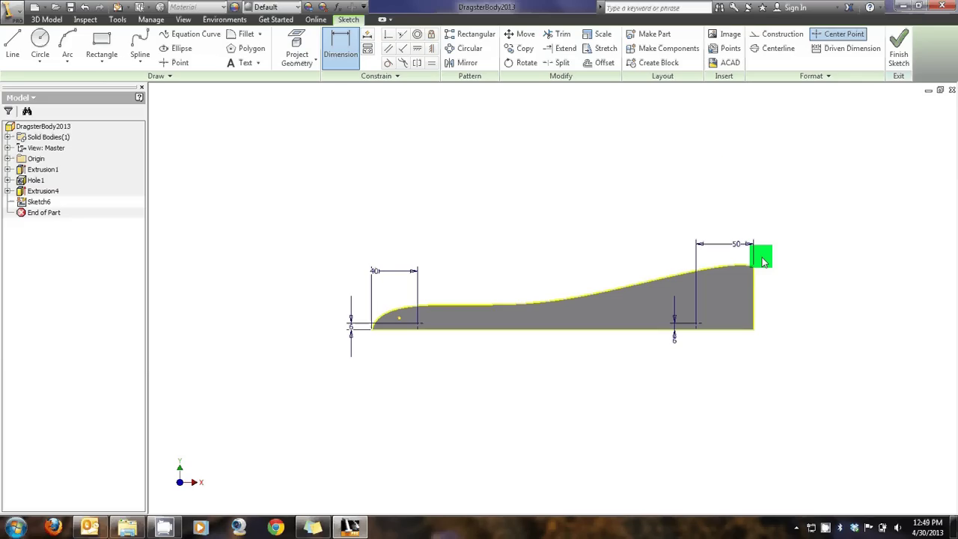
Finish the sketch and start a Hole with both axle points as centres.
click(899, 75)
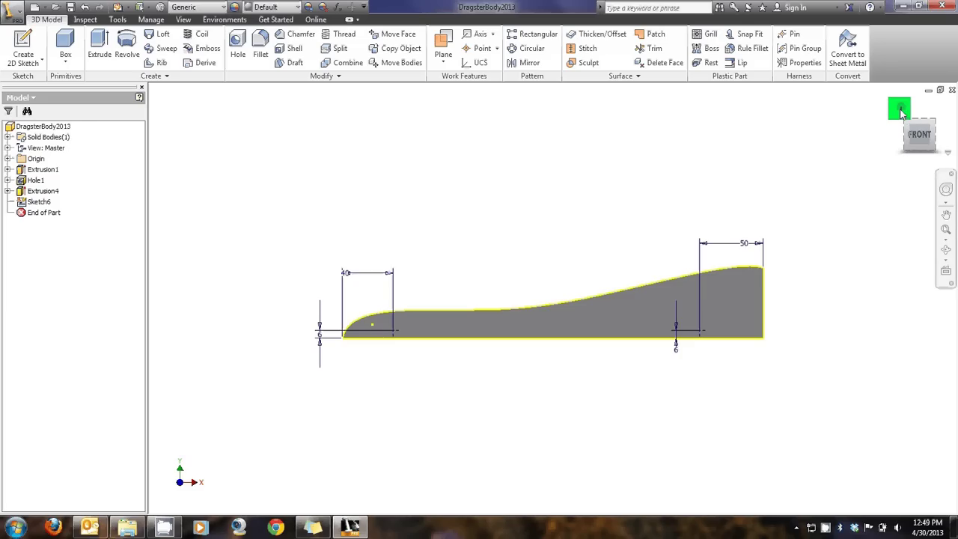
click(901, 109)
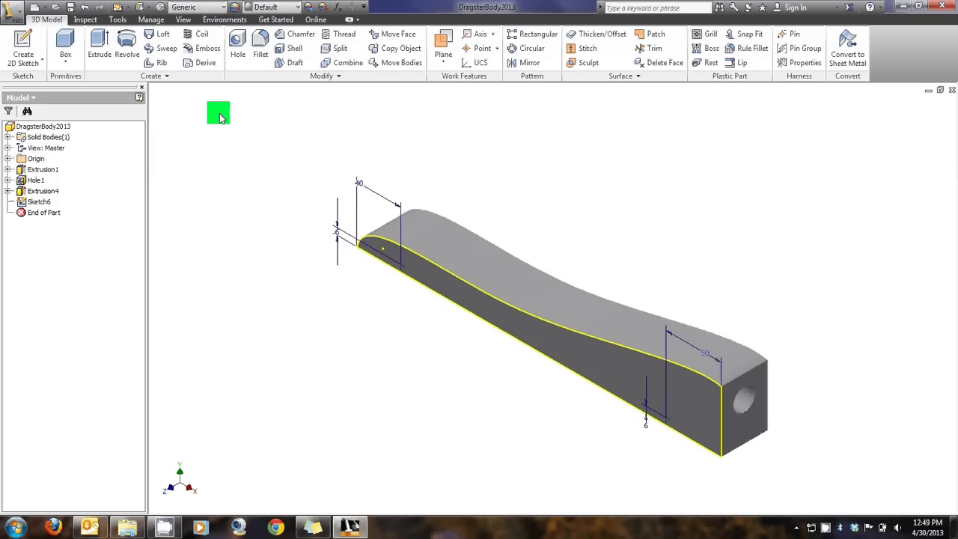
click(403, 270)
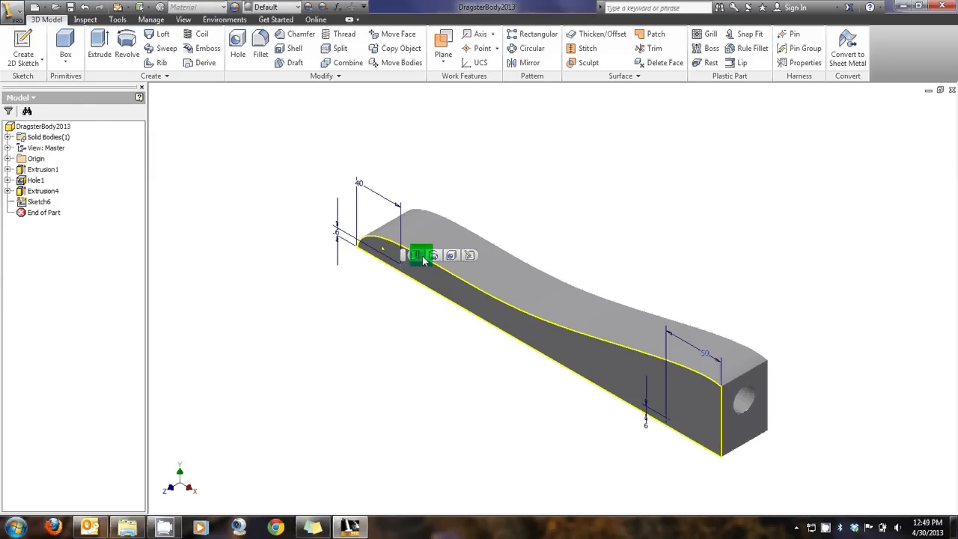
click(451, 255)
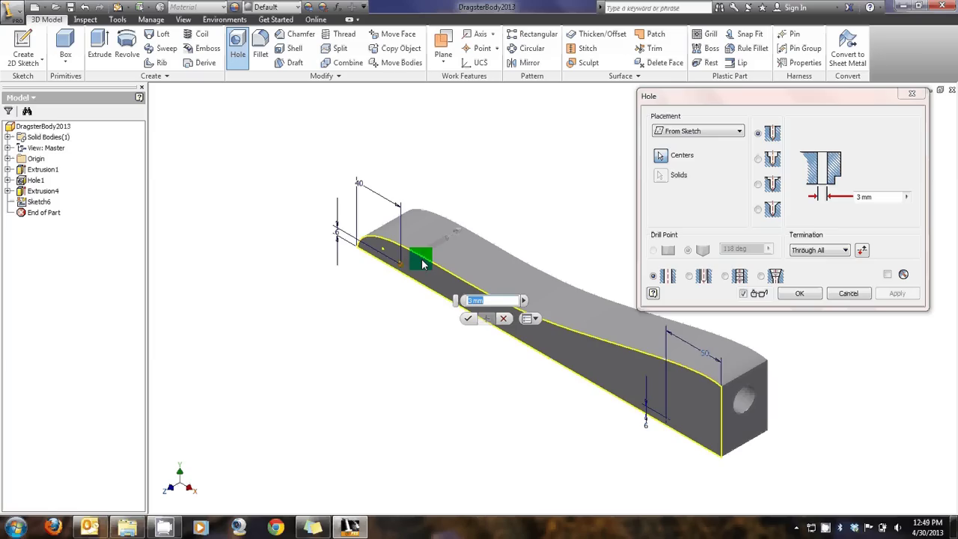
click(660, 155)
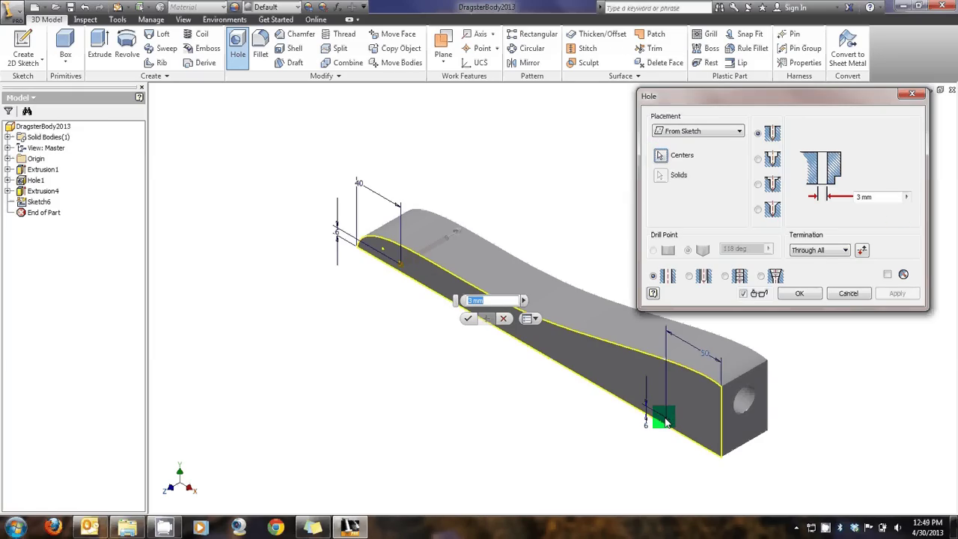
click(660, 155)
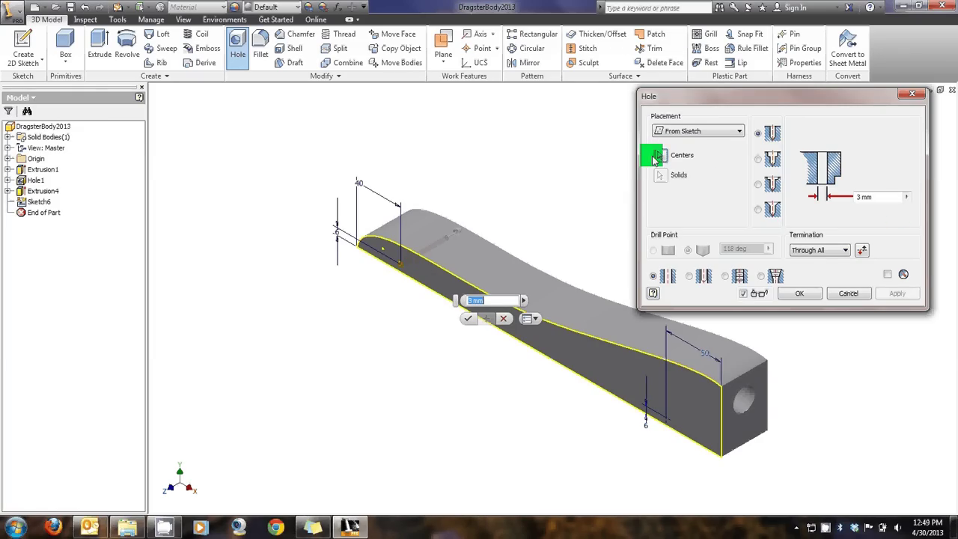
click(680, 430)
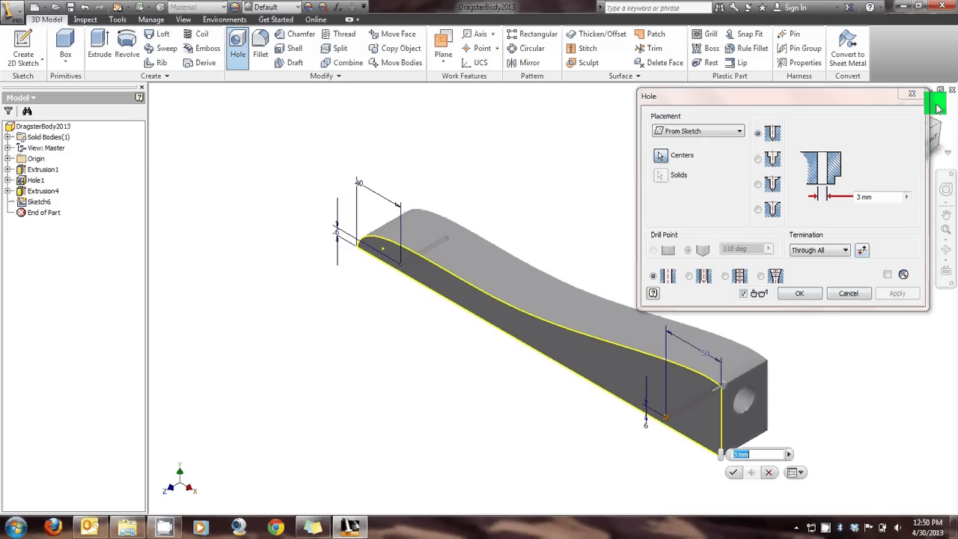
Create the 3 mm Through All holes, orbiting the view to check the profile.
drag(868, 95, 253, 126)
click(908, 140)
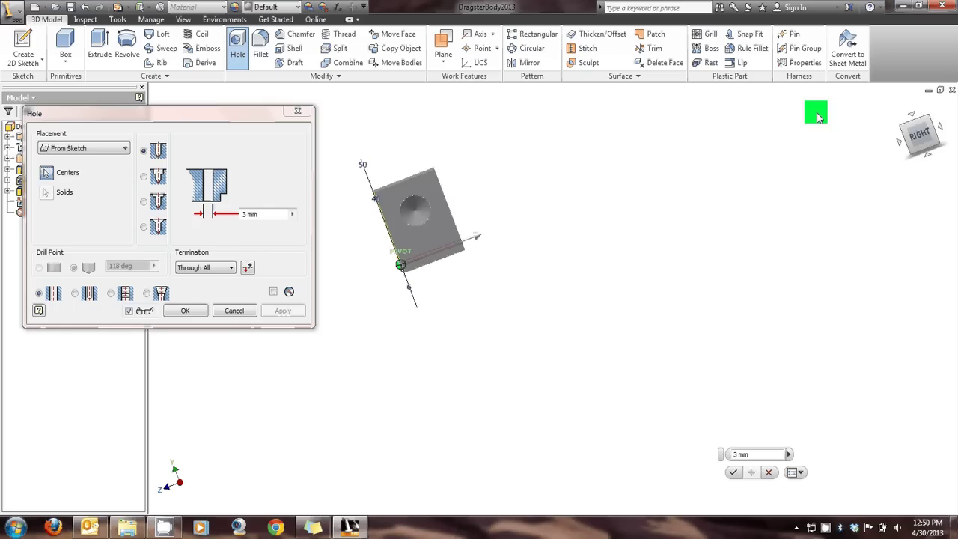
shift+middle_drag(849, 111, 931, 109)
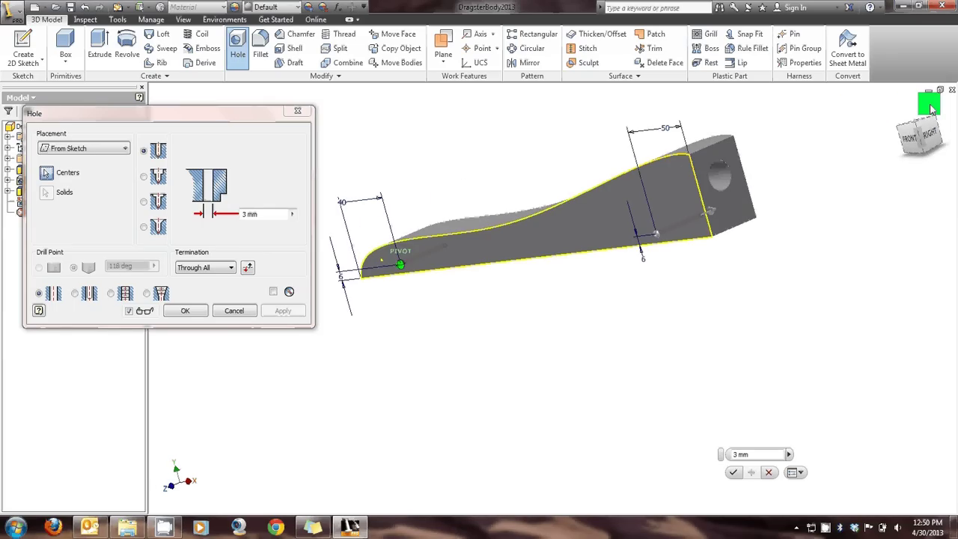
click(190, 311)
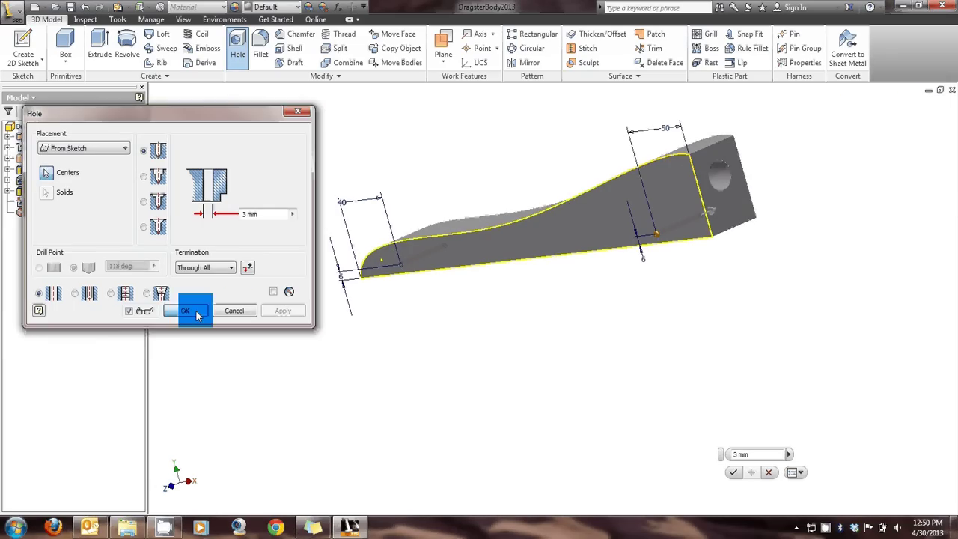
mouse_move(855, 139)
shift+middle_down()
mouse_move(168, 142)
mouse_move(186, 135)
shift+middle_up()
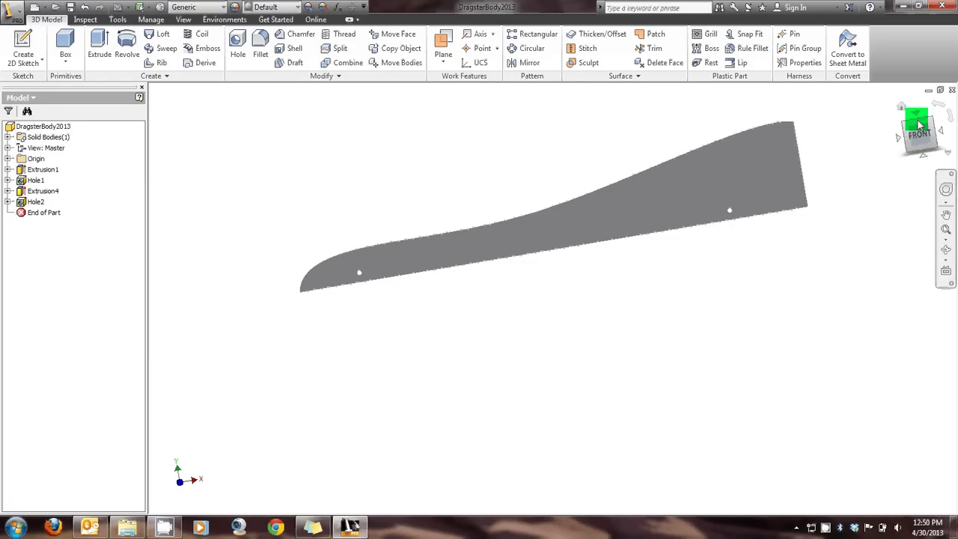
Start Sketch7 on the body's side face and draw a circle around the rear axle hole.
click(652, 195)
click(705, 187)
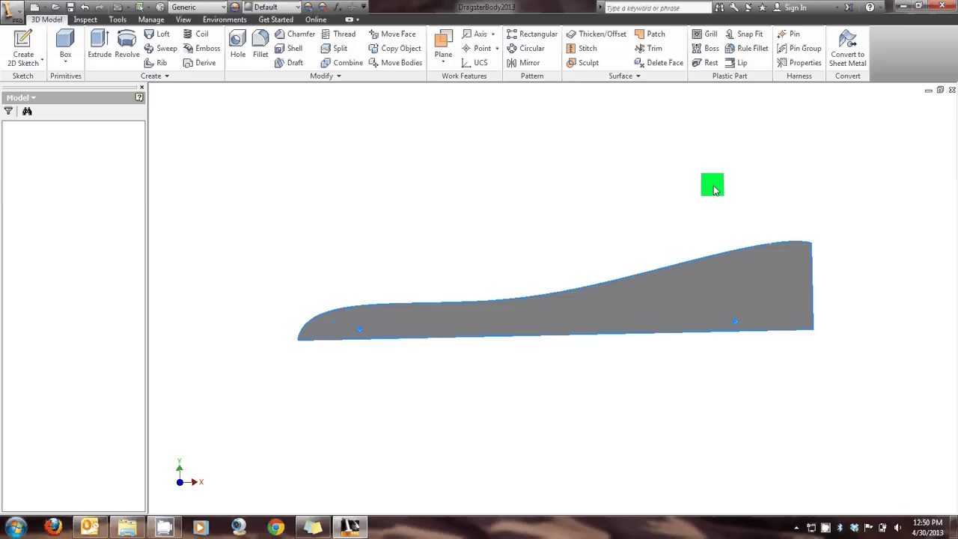
click(40, 43)
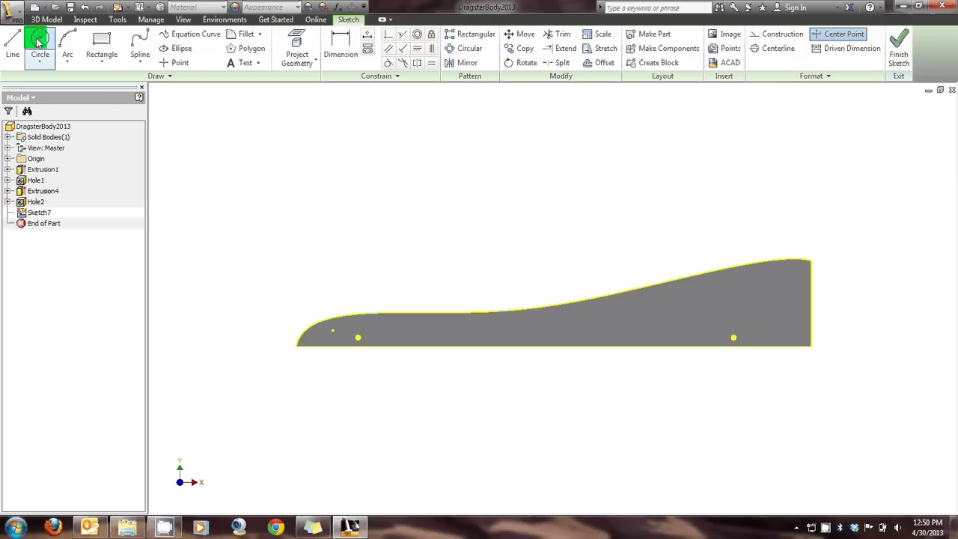
click(723, 318)
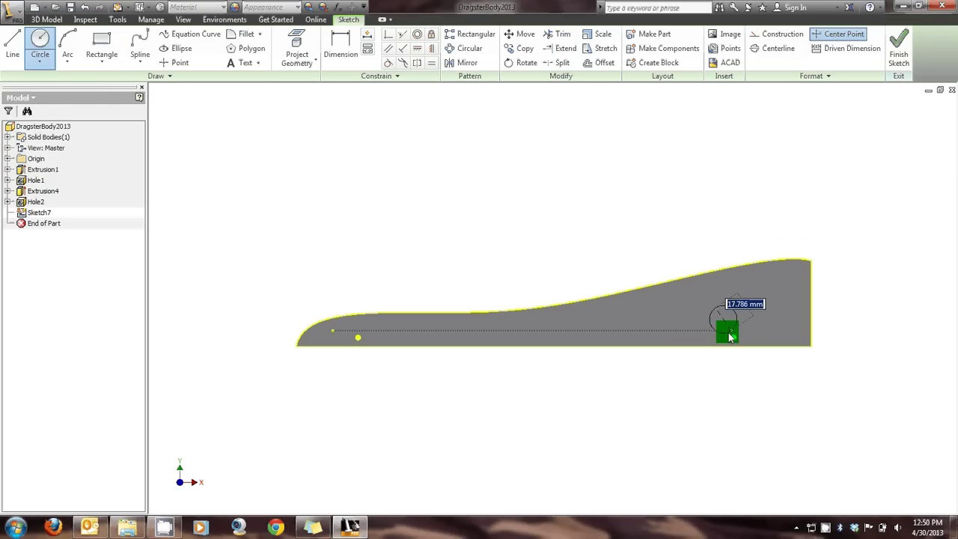
click(740, 346)
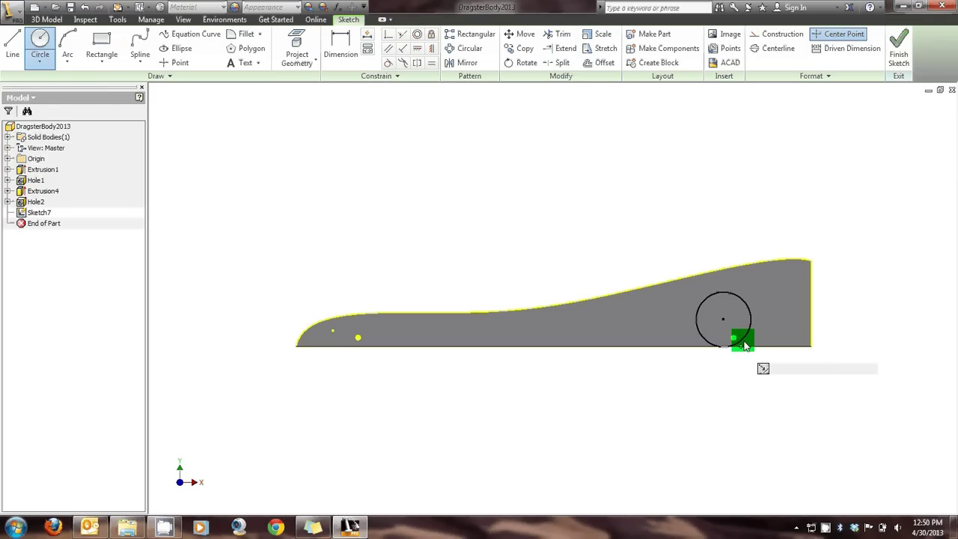
right_click(669, 237)
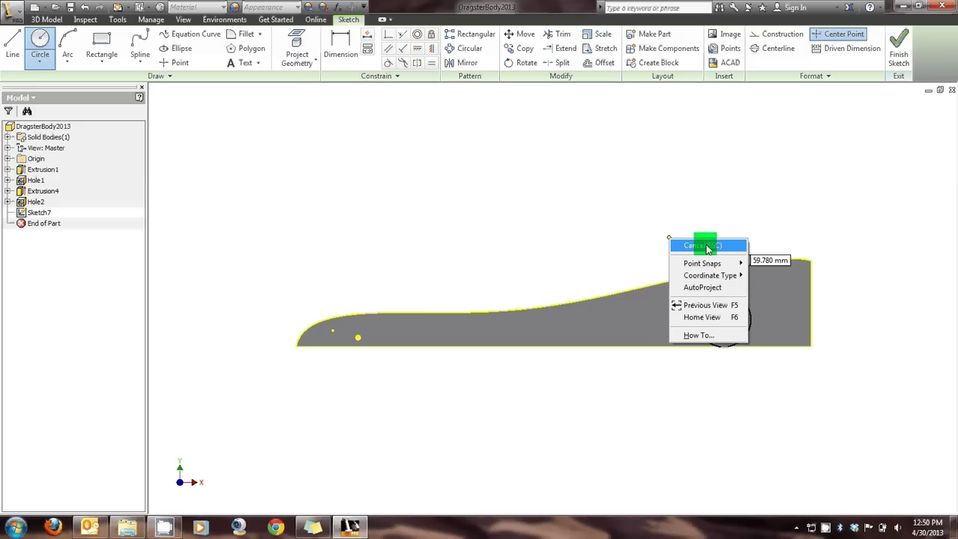
click(697, 246)
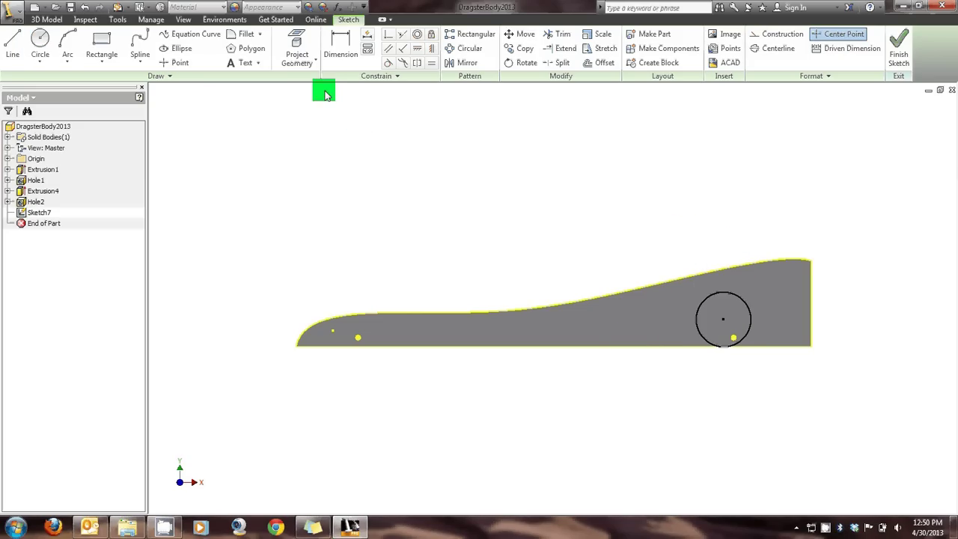
Give the wheel-well circle a 42 mm diameter dimension.
click(341, 45)
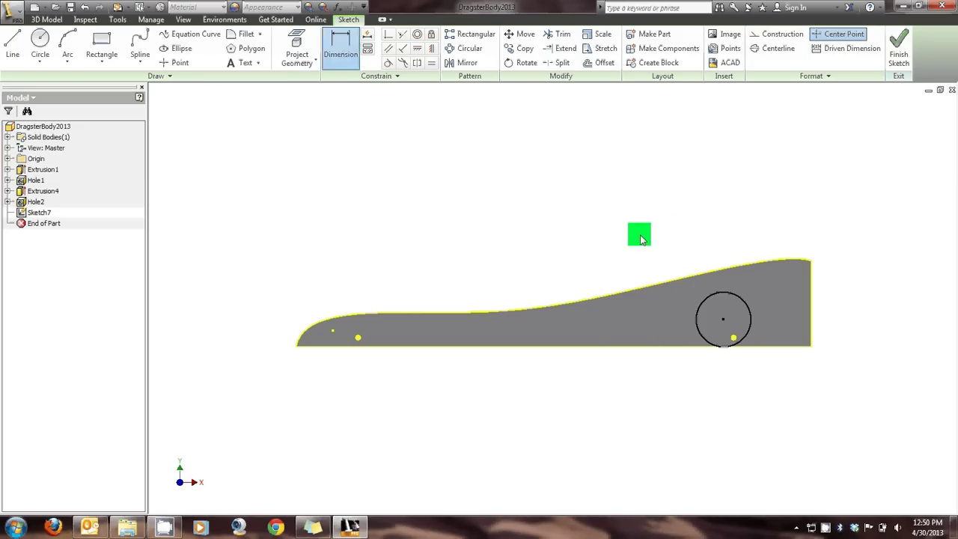
click(746, 308)
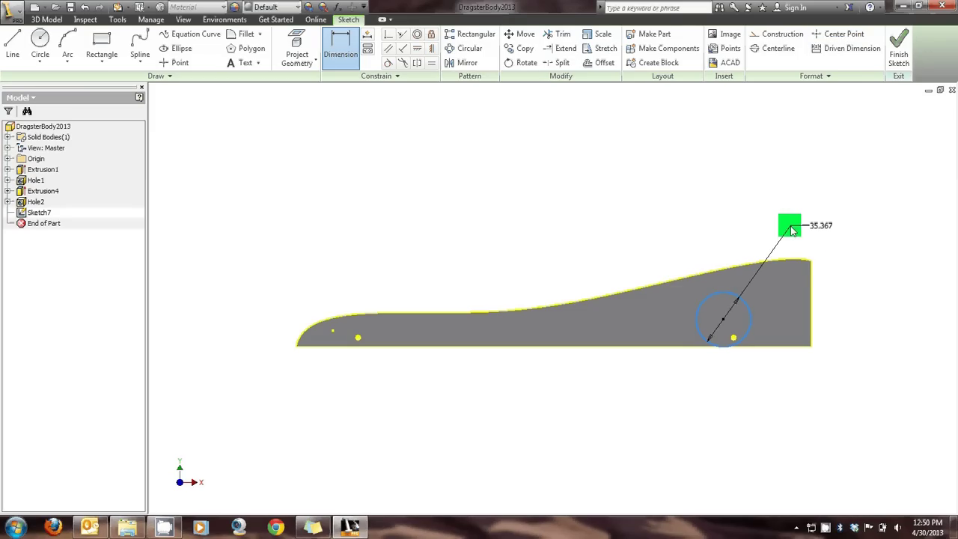
click(802, 219)
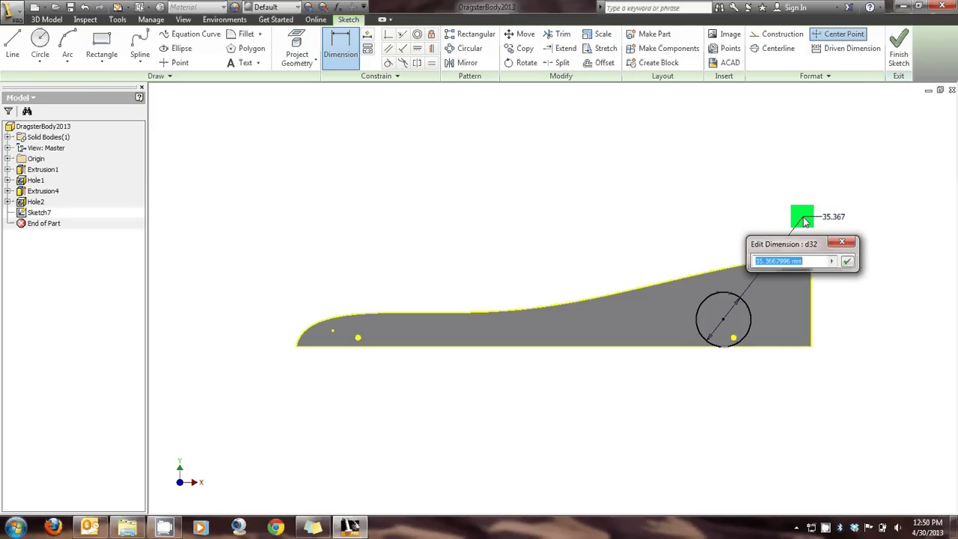
key(BackSpace)
text(40)
key(BackSpace)
text(2)
key(Return)
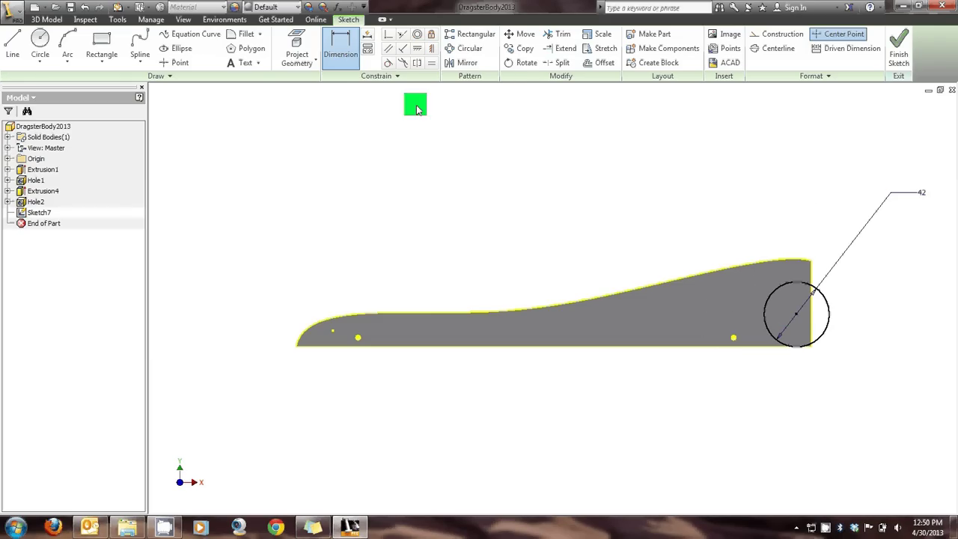
Try to make the circle tangent to the body's bottom edge, dismissing the over-constrain warnings.
click(417, 36)
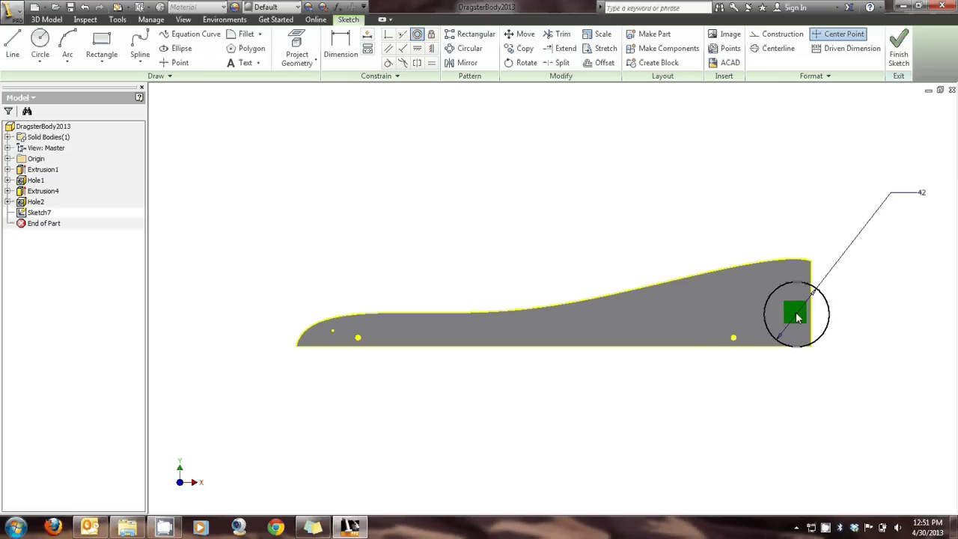
click(779, 337)
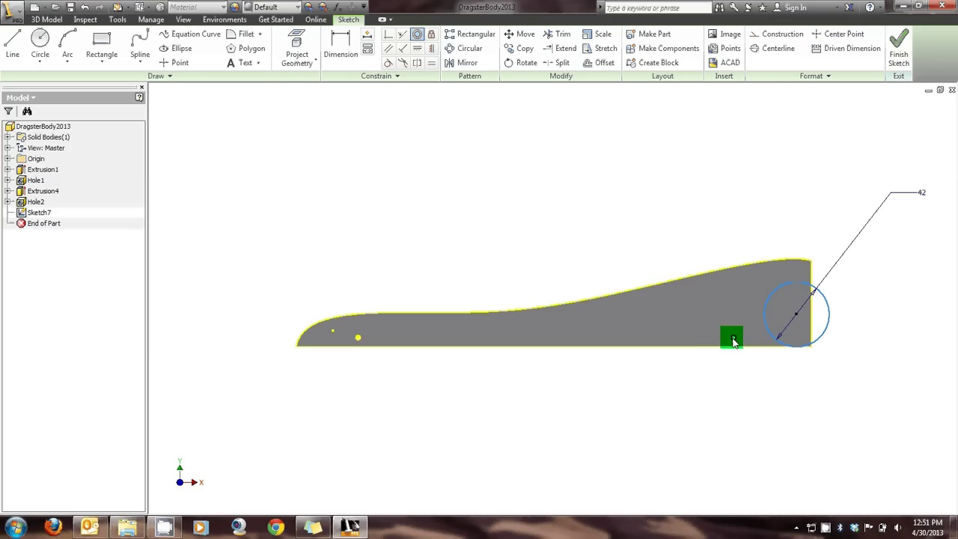
click(733, 341)
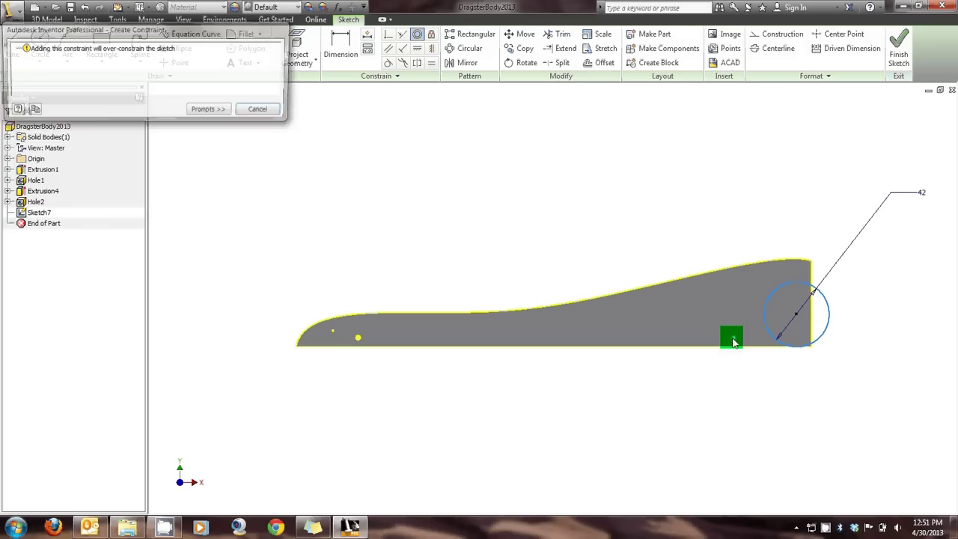
click(262, 111)
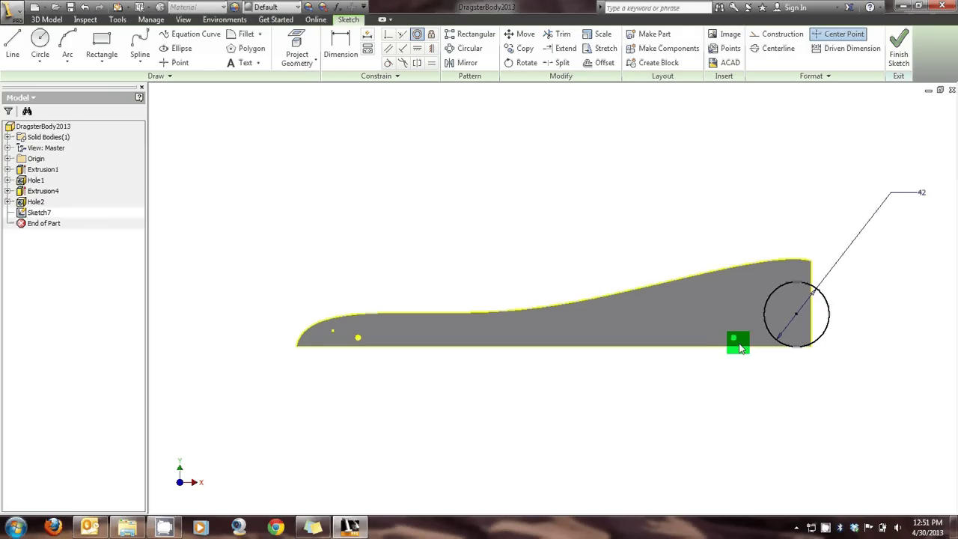
scroll(739, 347, up, 5)
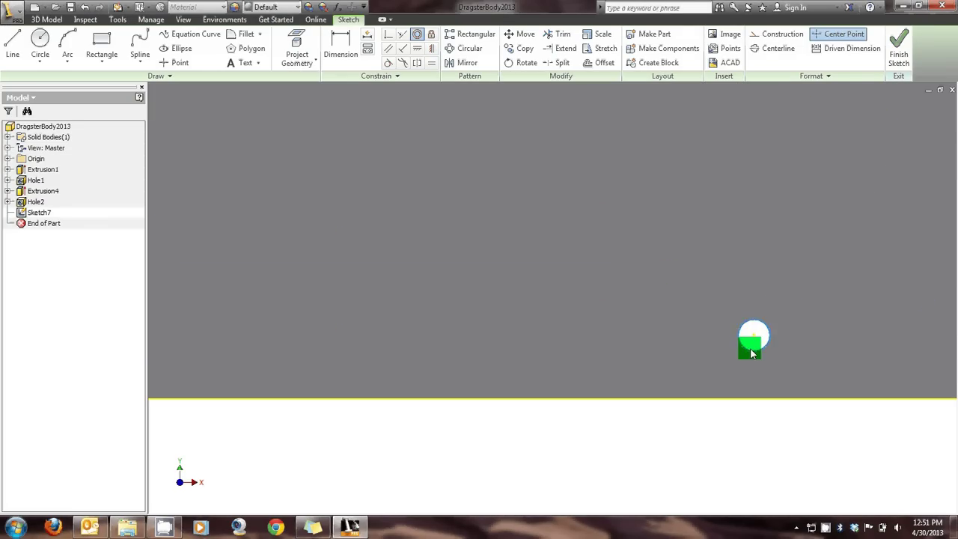
scroll(751, 348, down, 5)
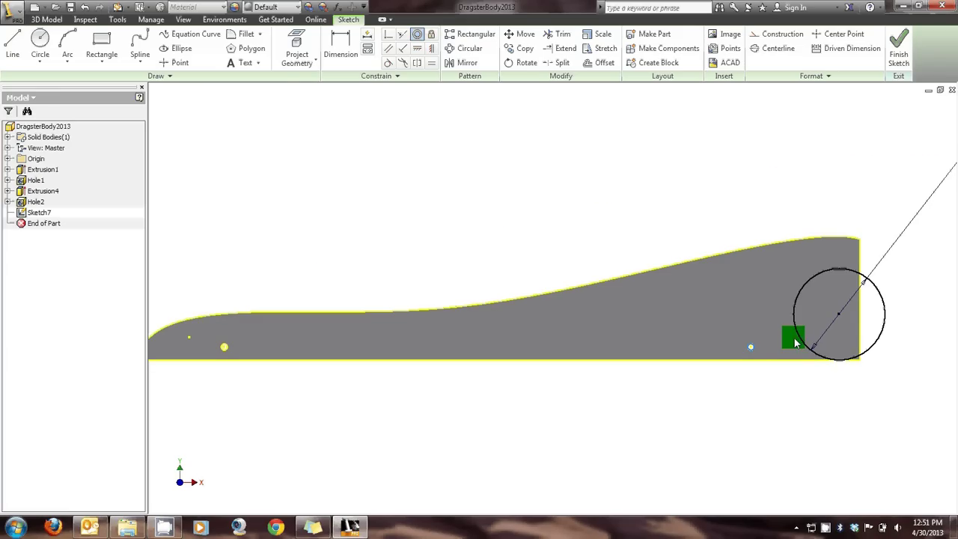
click(796, 343)
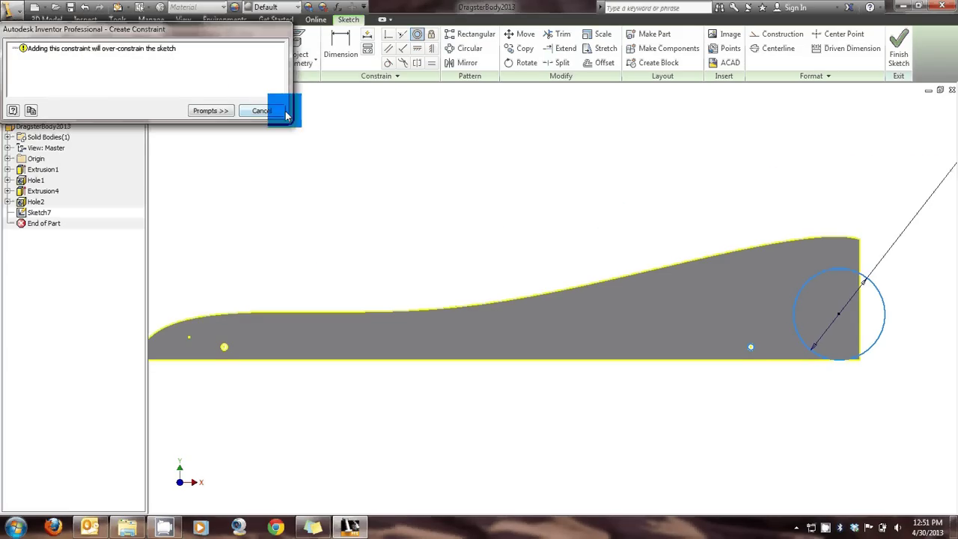
click(285, 112)
right_click(418, 124)
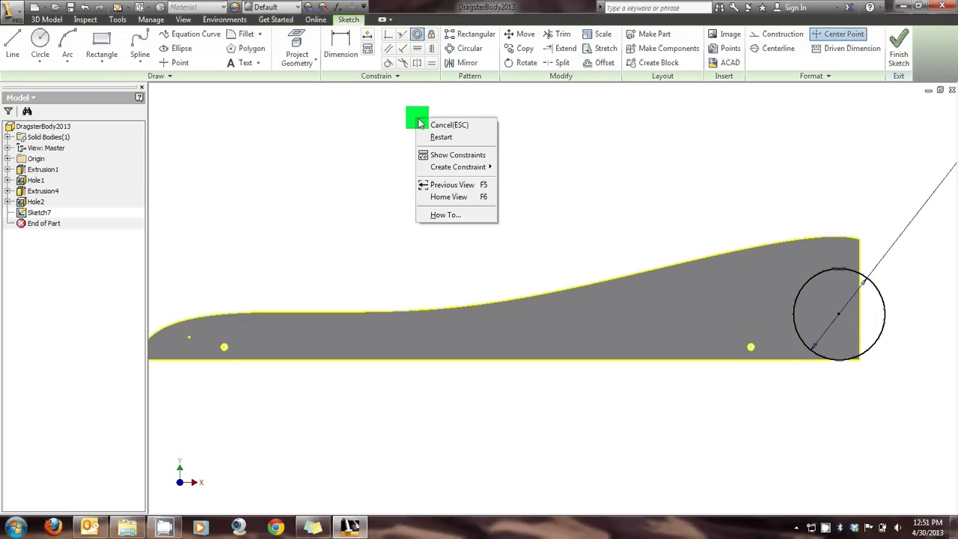
click(447, 125)
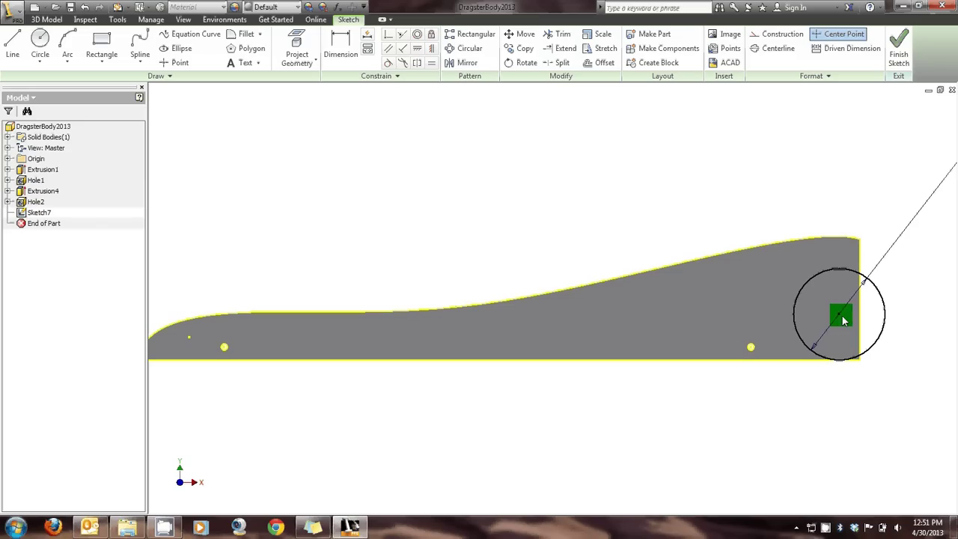
Drag the circle left along the body's bottom edge.
mouse_move(837, 317)
mouse_down()
mouse_move(723, 323)
mouse_move(710, 266)
mouse_move(744, 175)
mouse_move(676, 256)
mouse_up()
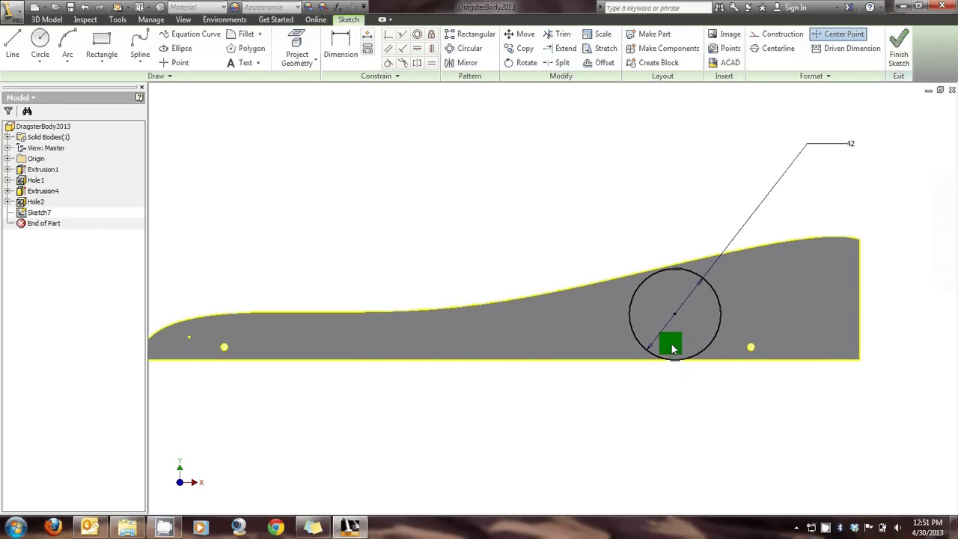
click(676, 317)
drag(675, 318, 672, 376)
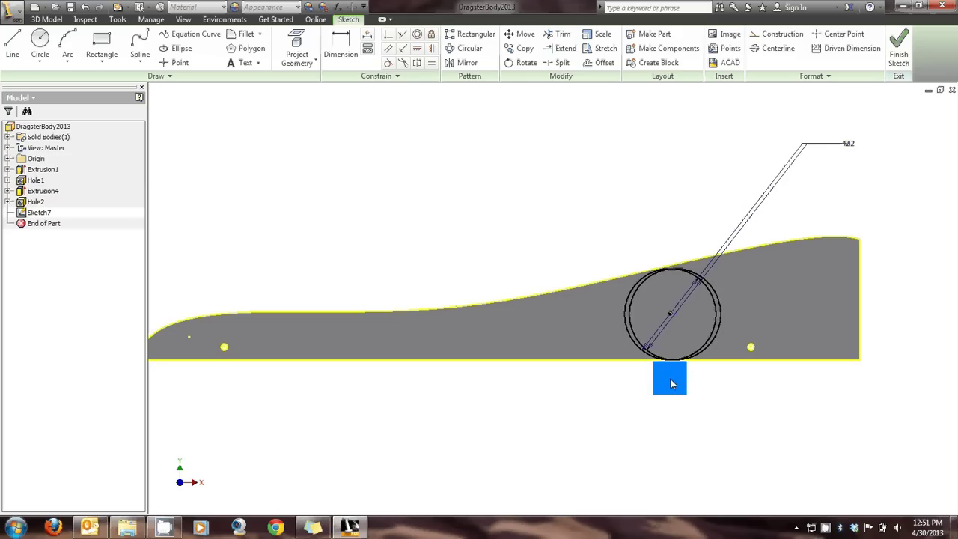
Dimension the circle centre 0 mm horizontally from the rear axle point.
click(341, 47)
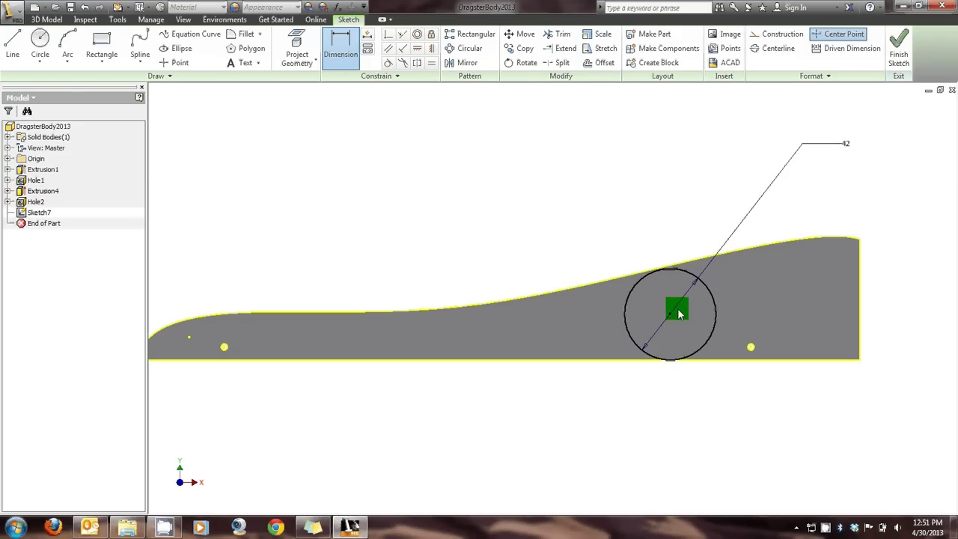
click(699, 342)
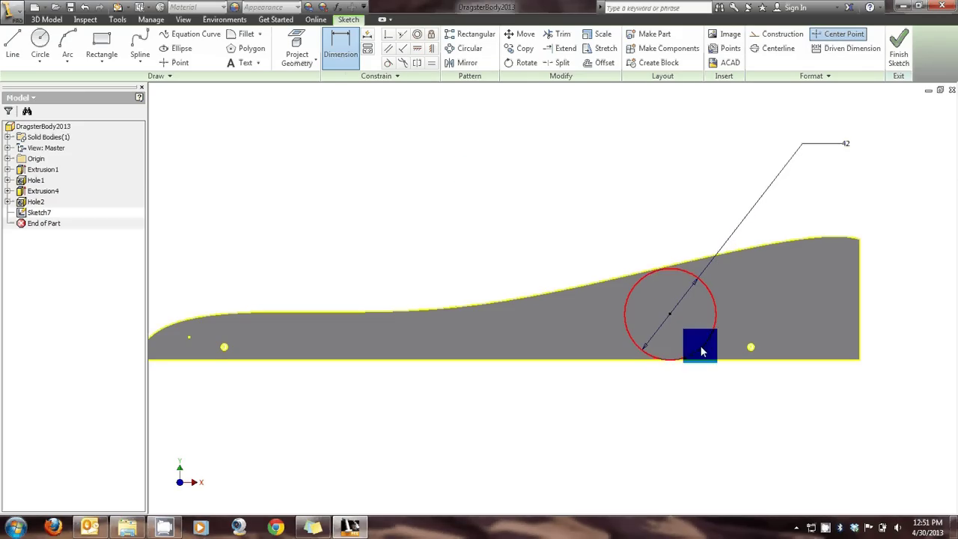
key(Escape)
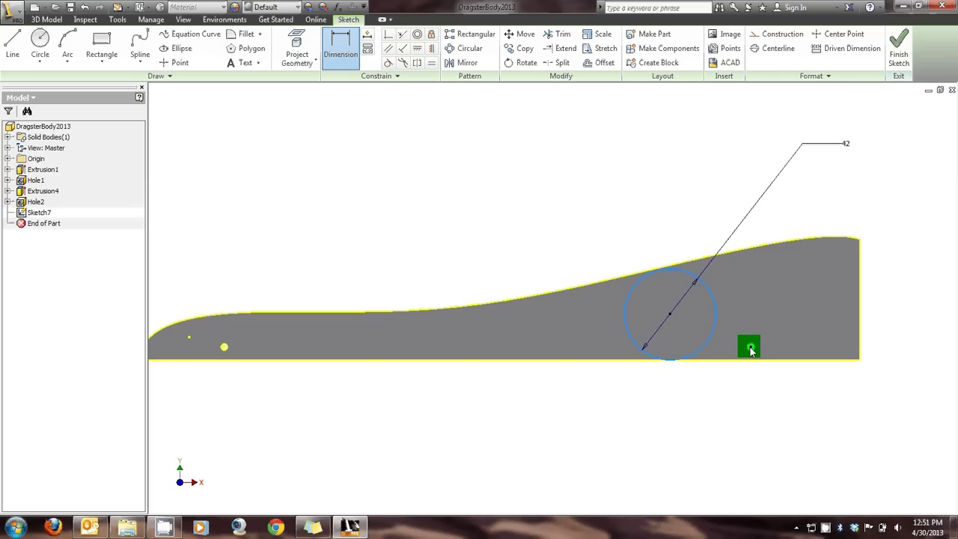
click(749, 348)
click(597, 192)
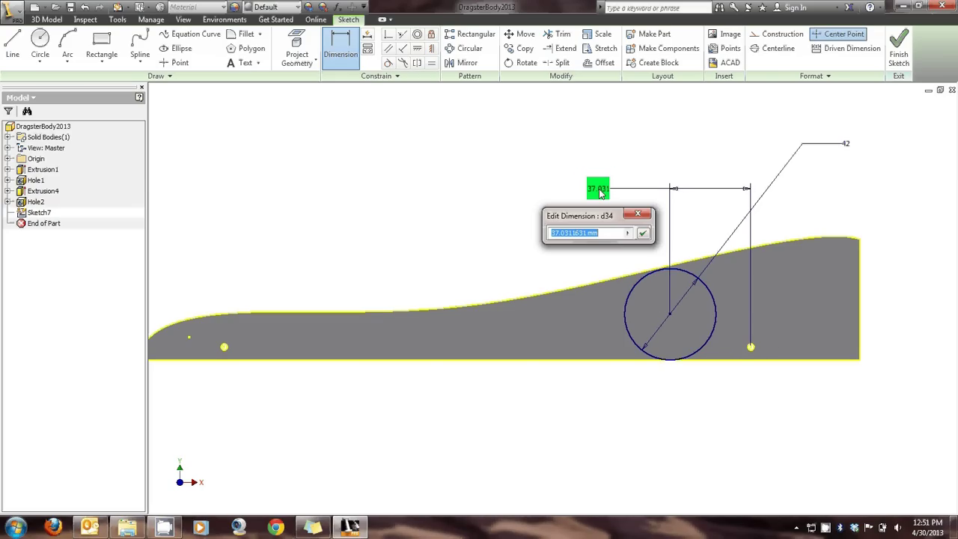
text(0)
key(Return)
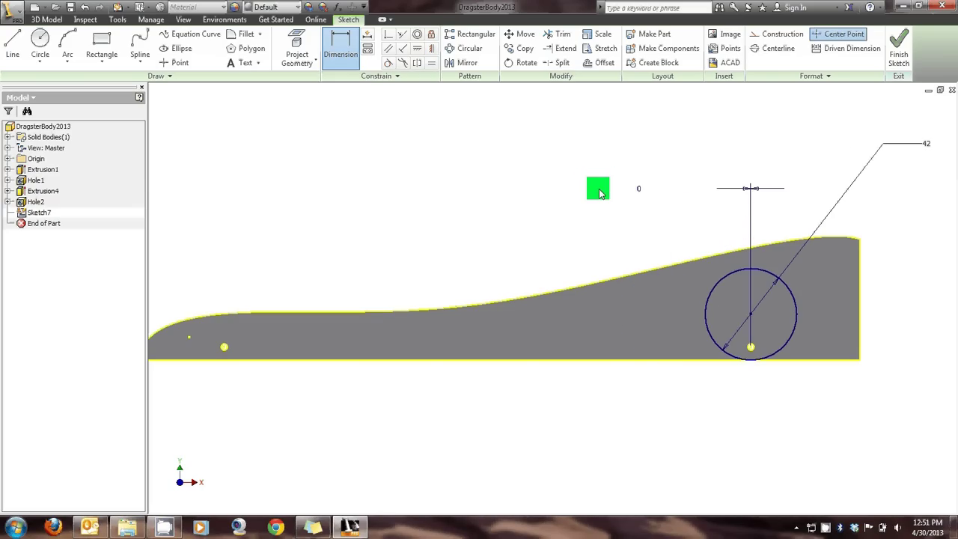
Reject an over-constraining vertical dimension, then delete the circle and its dimensions.
click(740, 273)
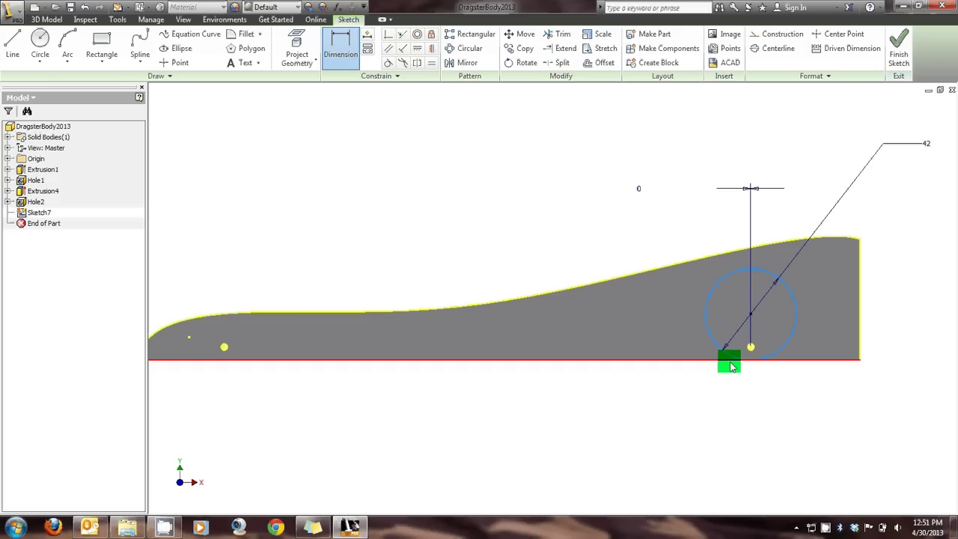
click(700, 363)
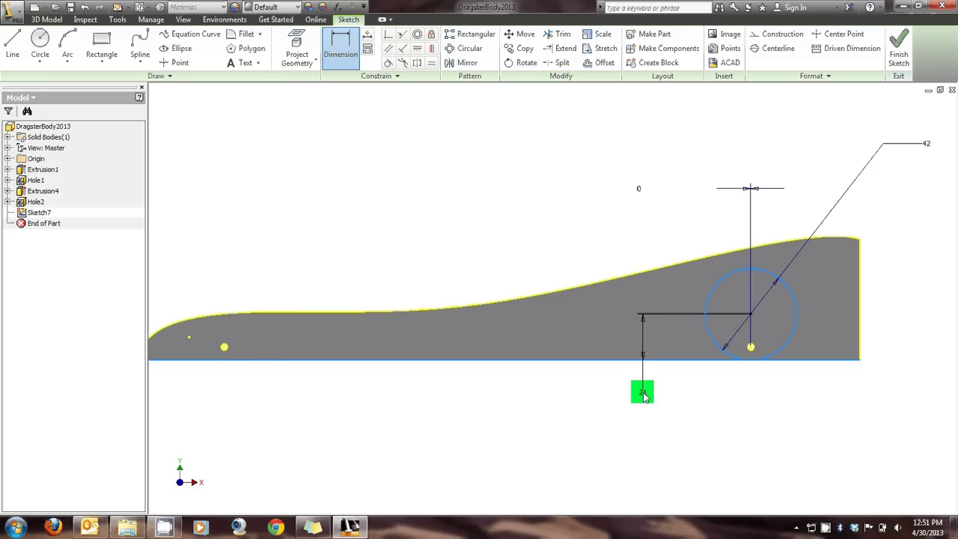
click(642, 391)
click(200, 111)
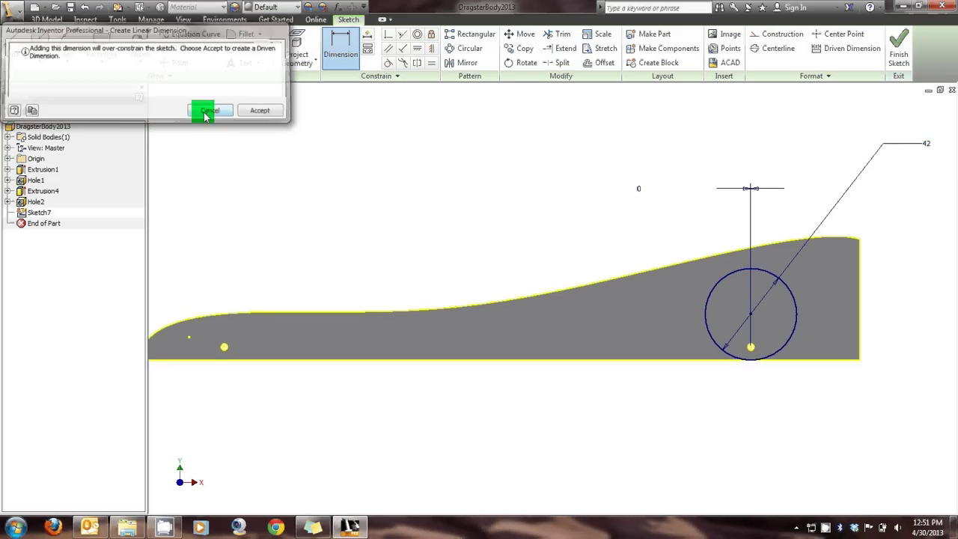
right_click(582, 167)
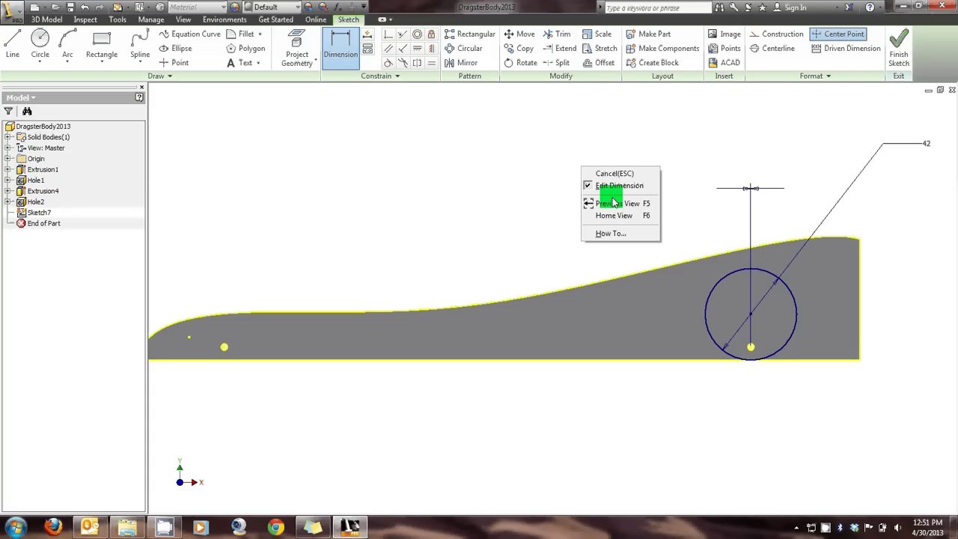
click(609, 175)
drag(677, 245, 866, 404)
key(Delete)
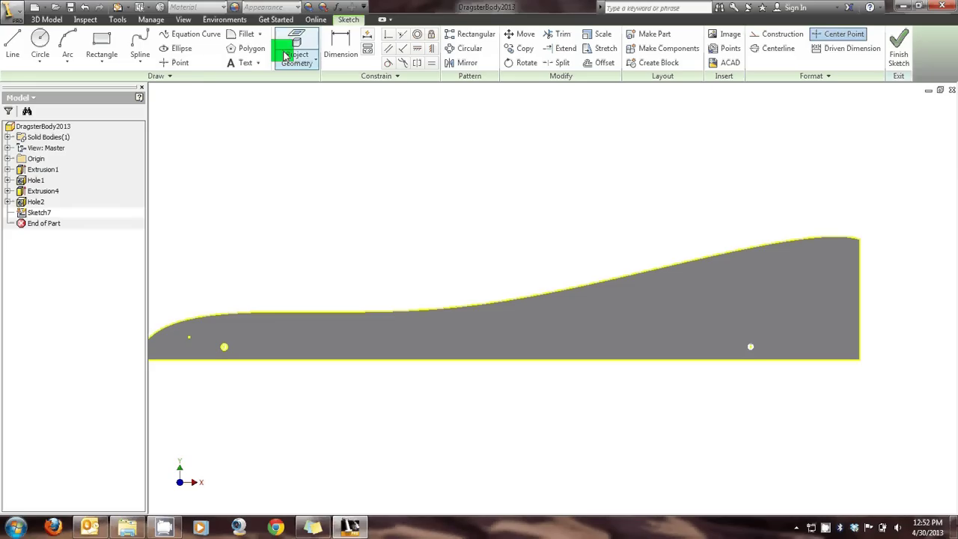
Draw a new circle above the profile and dimension it 42 mm in diameter.
click(40, 42)
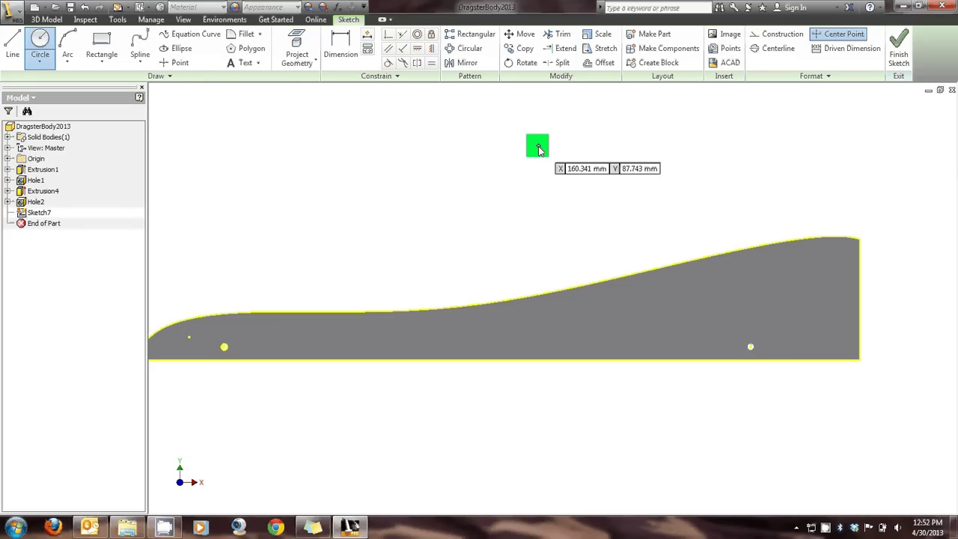
click(539, 145)
click(564, 184)
right_click(610, 191)
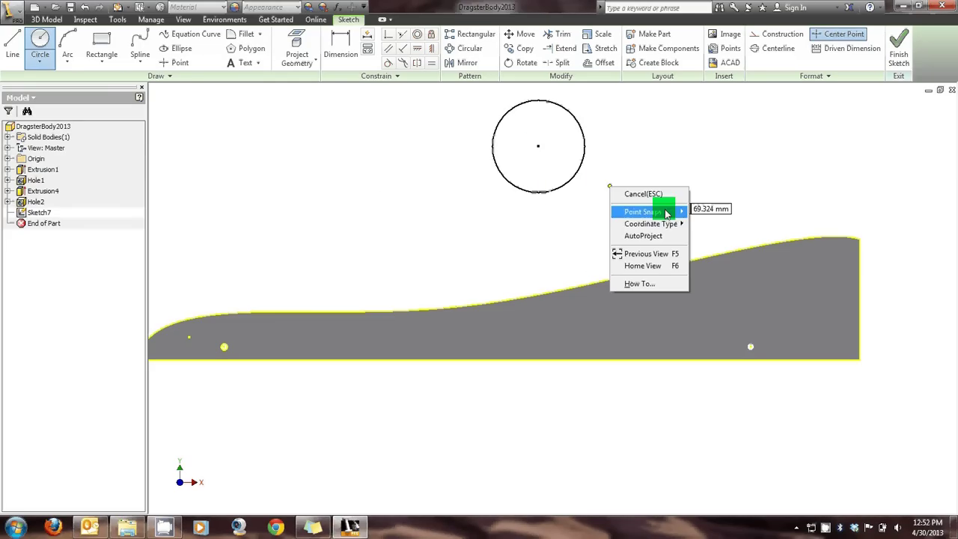
click(635, 192)
click(339, 46)
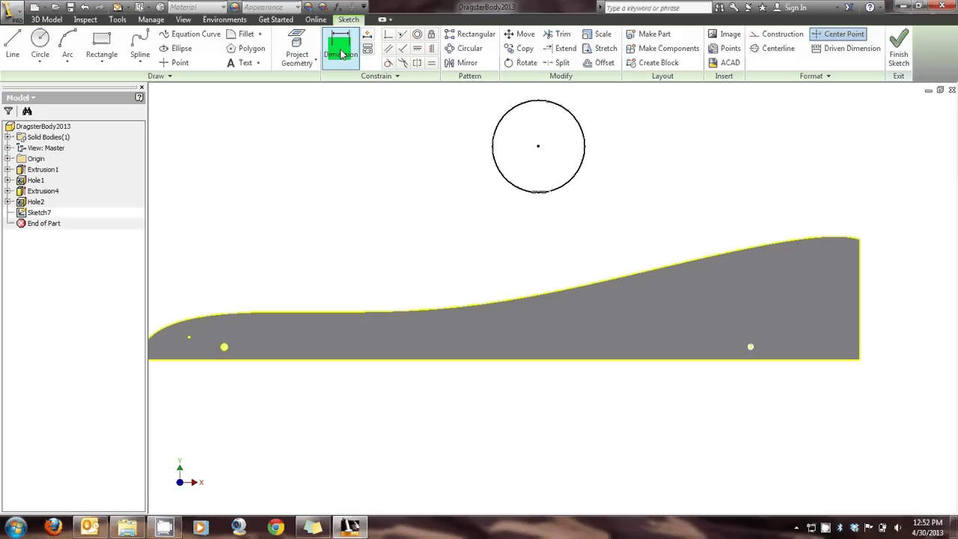
click(550, 192)
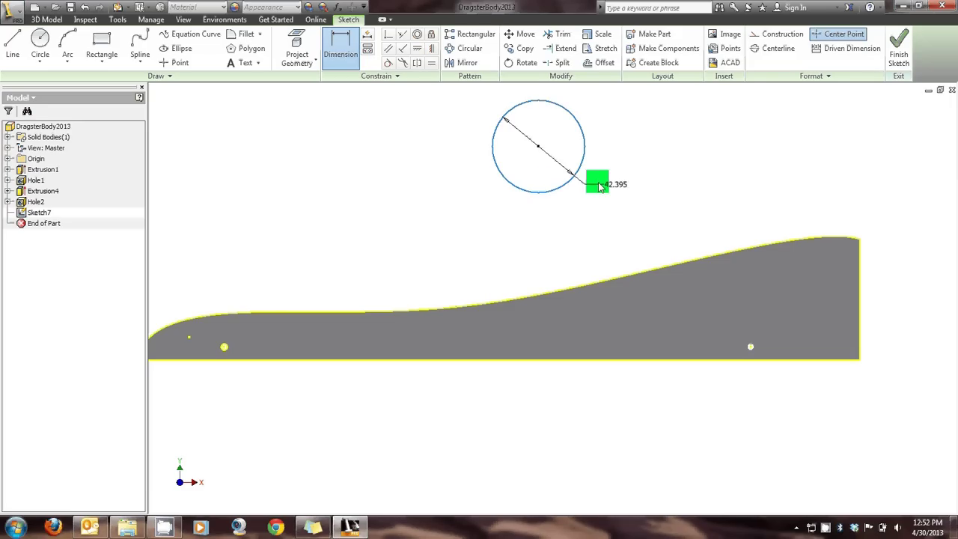
click(635, 178)
text(42)
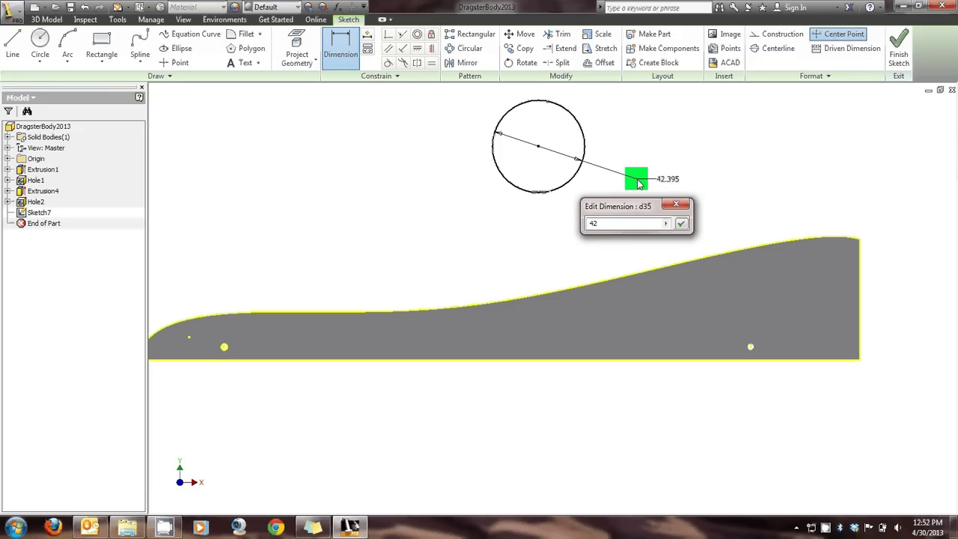
key(Return)
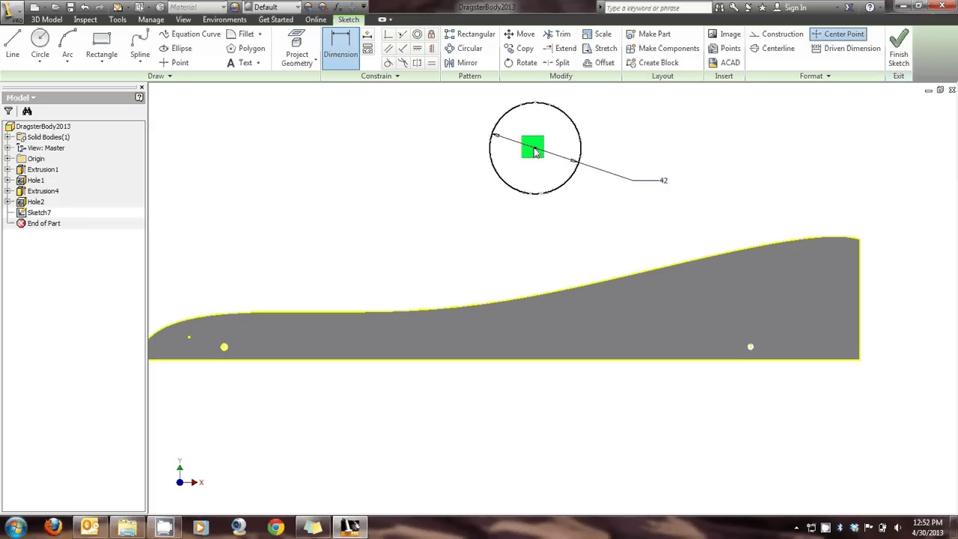
right_click(568, 217)
click(618, 227)
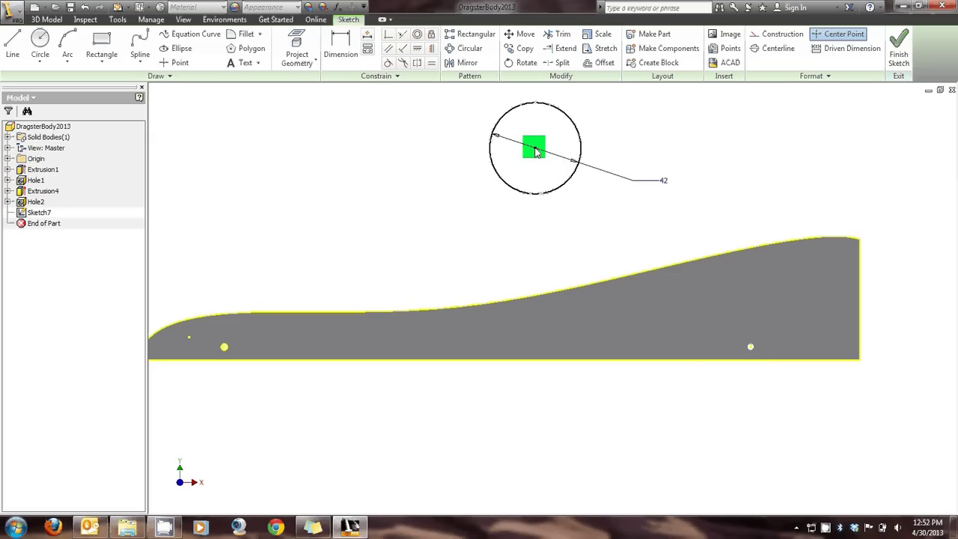
Paste the 42 mm circle onto the rear axle point and finish Sketch7.
key(ctrl+v)
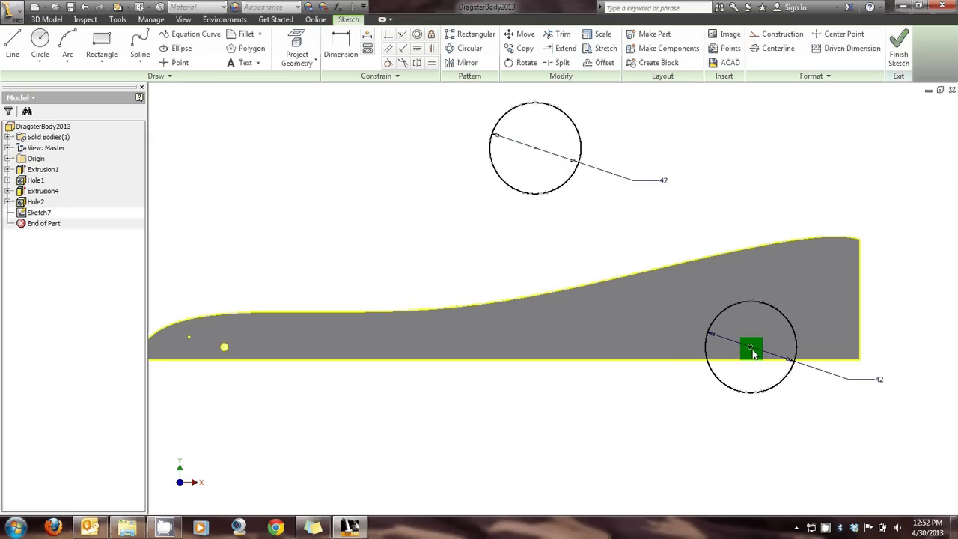
scroll(752, 351, up, 5)
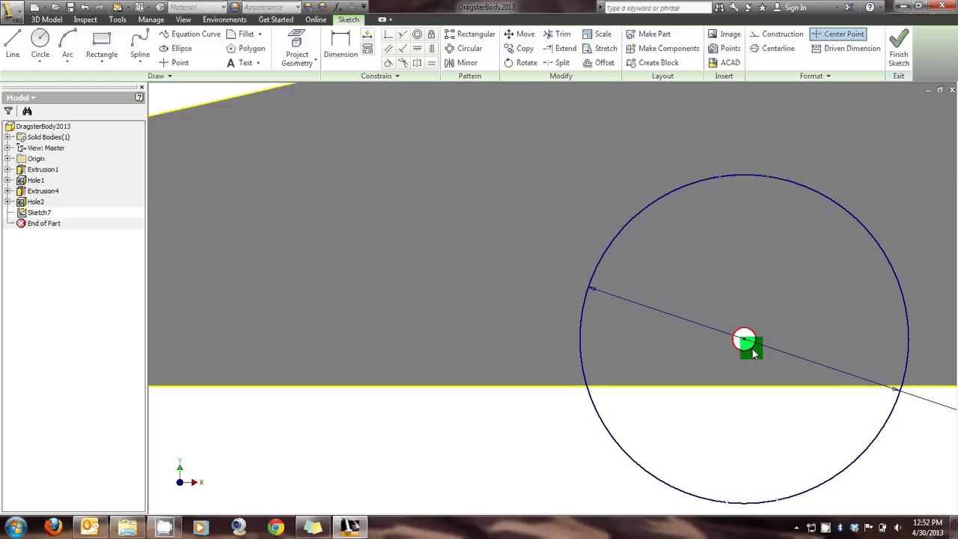
scroll(741, 343, down, 5)
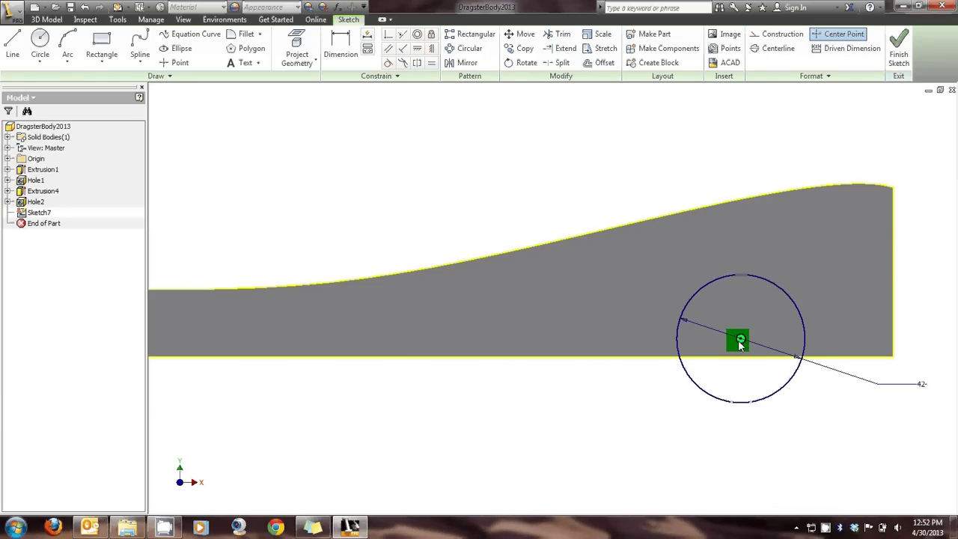
scroll(740, 342, down, 2)
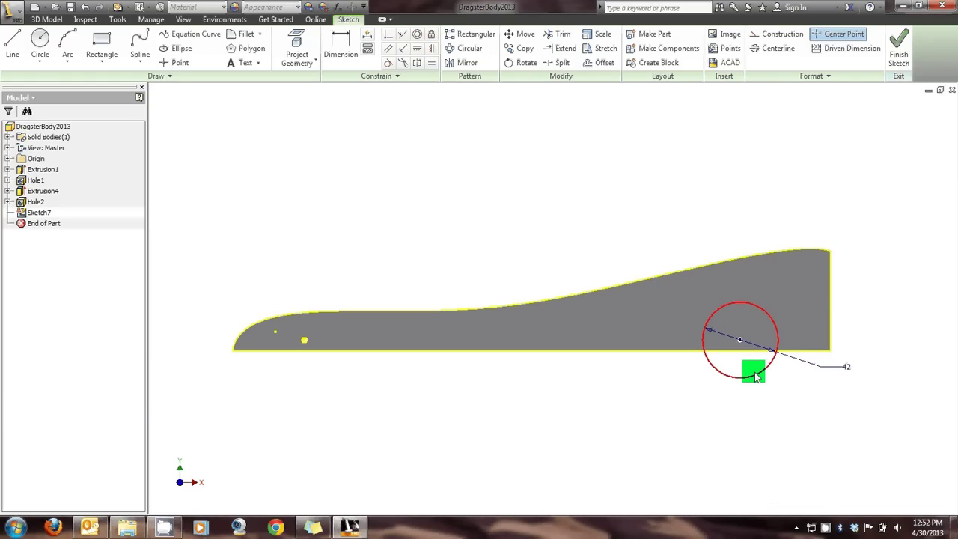
click(896, 54)
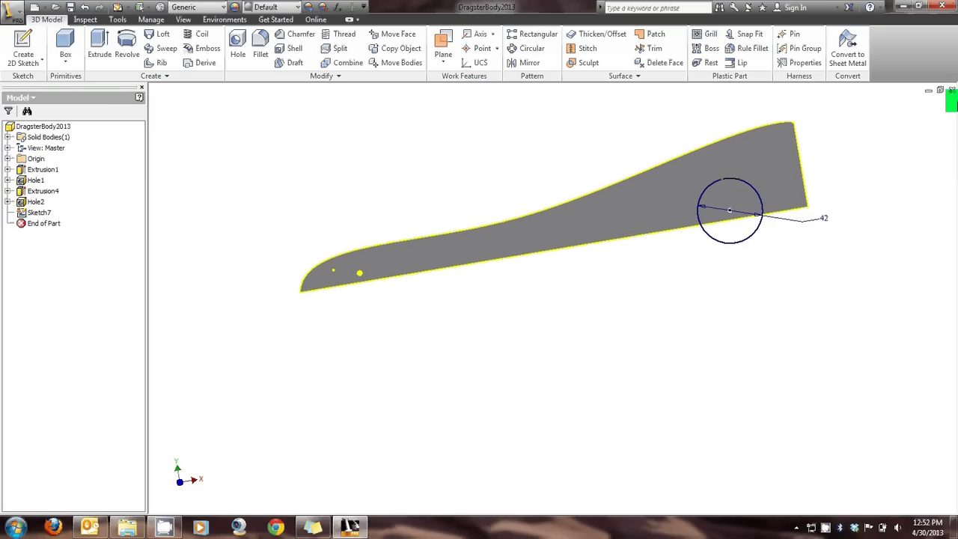
Extrude the 42 mm circle as a 5 mm deep cut, creating the rear wheel well Extrusion5.
click(913, 110)
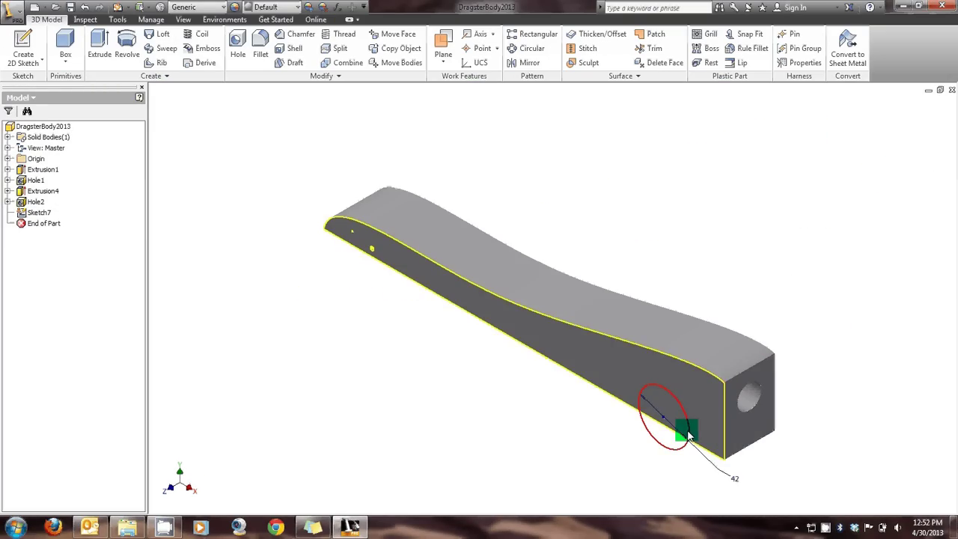
click(686, 433)
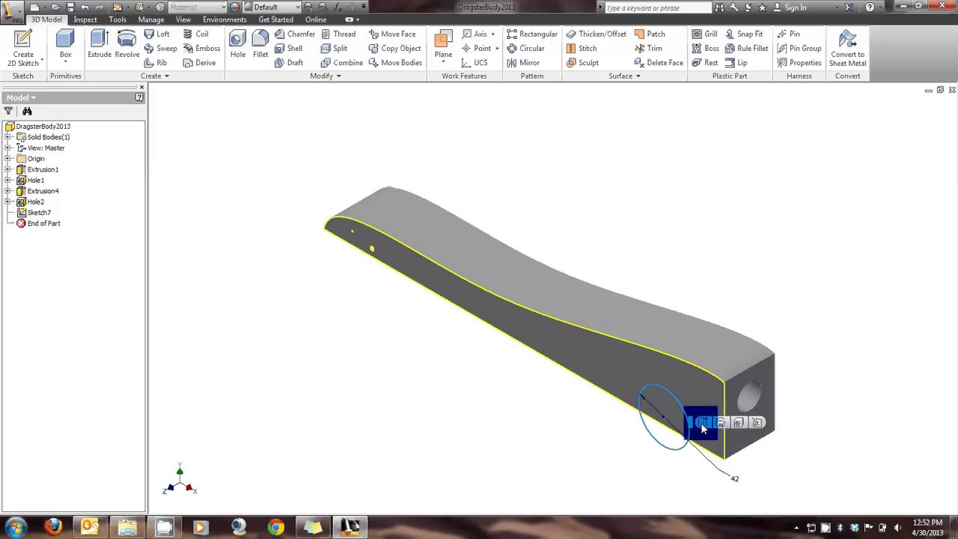
click(702, 424)
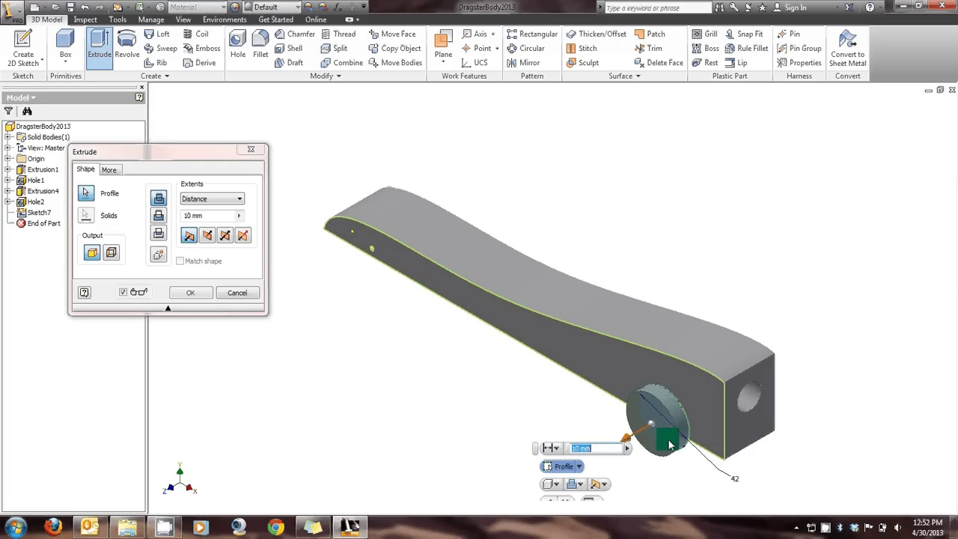
click(159, 217)
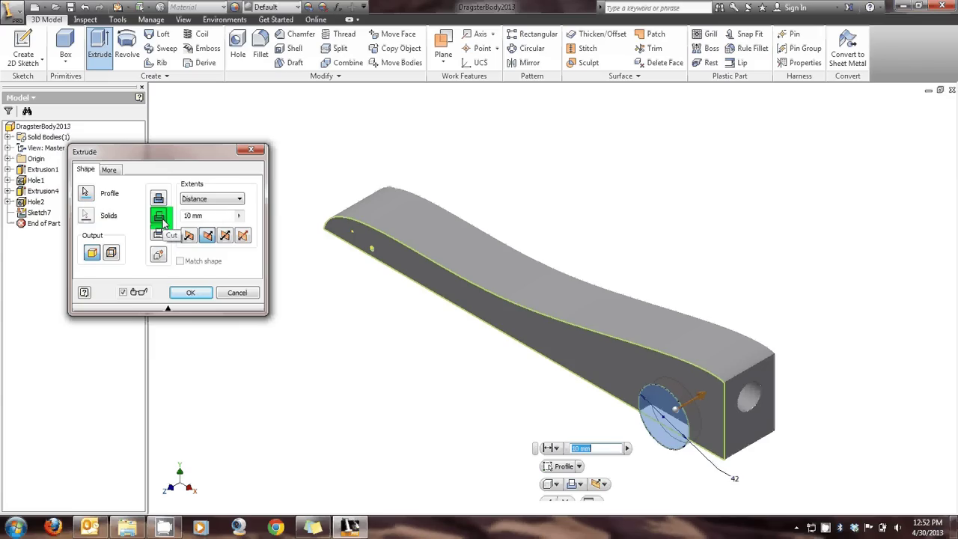
click(160, 220)
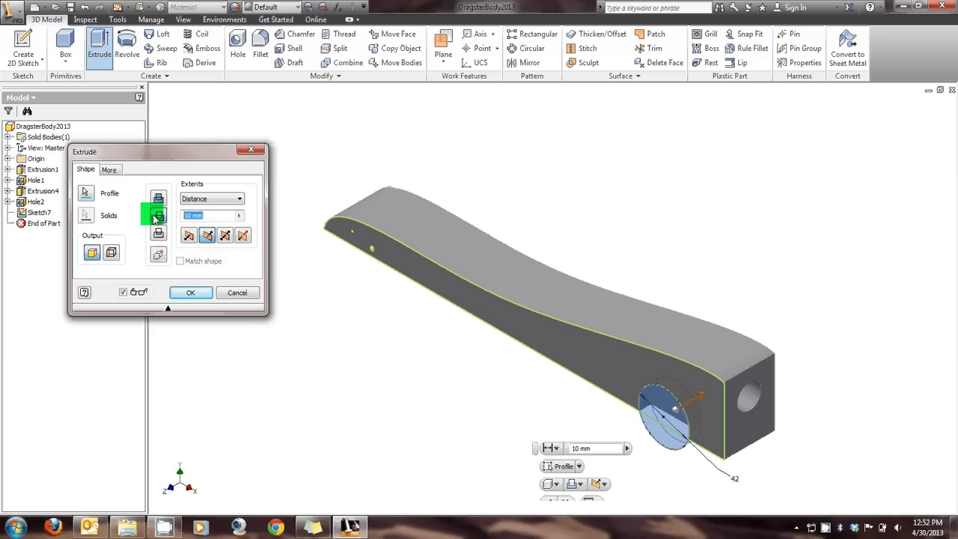
text(8)
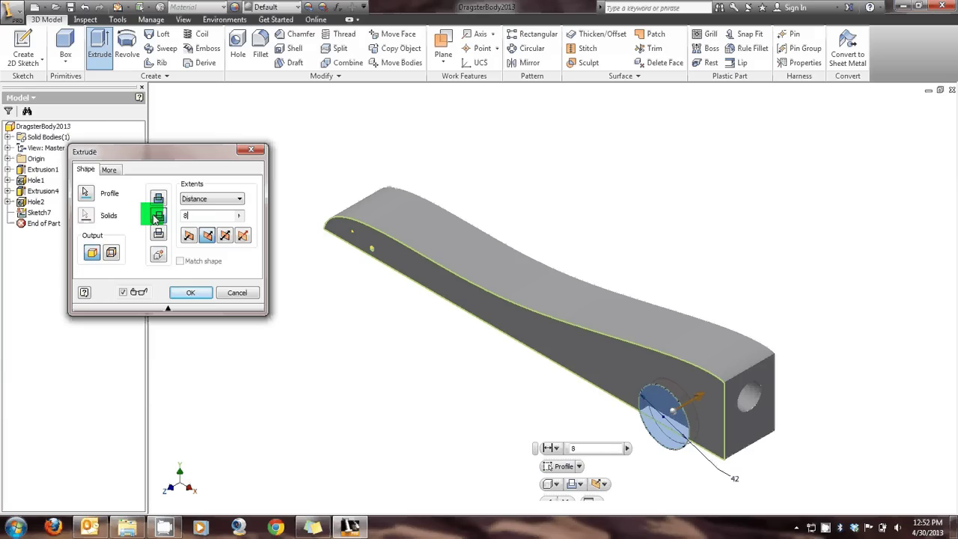
key(BackSpace)
text(5)
key(Return)
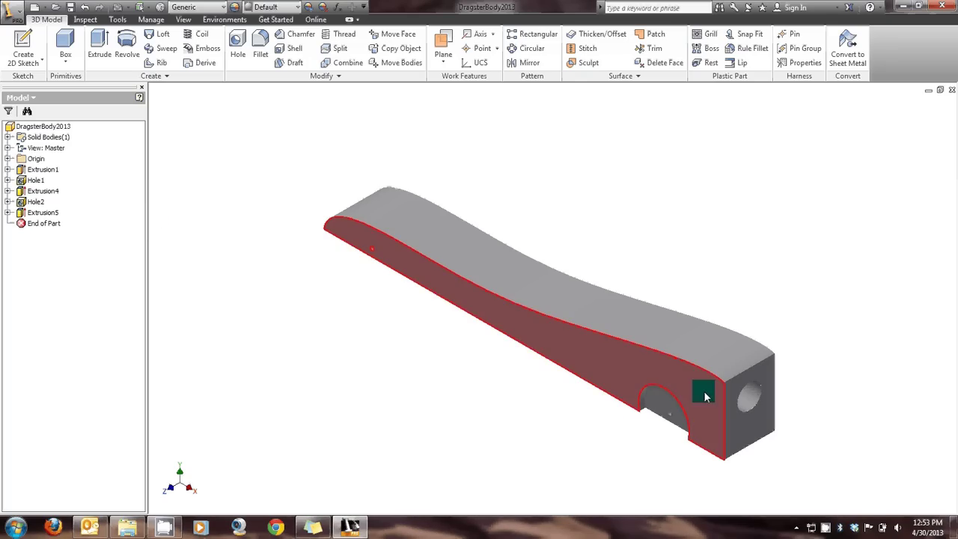
Start a sketch on the body's opposite side face and draw a circle.
mouse_move(932, 139)
mouse_down()
mouse_move(861, 169)
mouse_move(764, 153)
mouse_move(607, 198)
mouse_move(583, 329)
mouse_move(458, 389)
mouse_move(514, 384)
mouse_move(504, 381)
mouse_up()
click(447, 312)
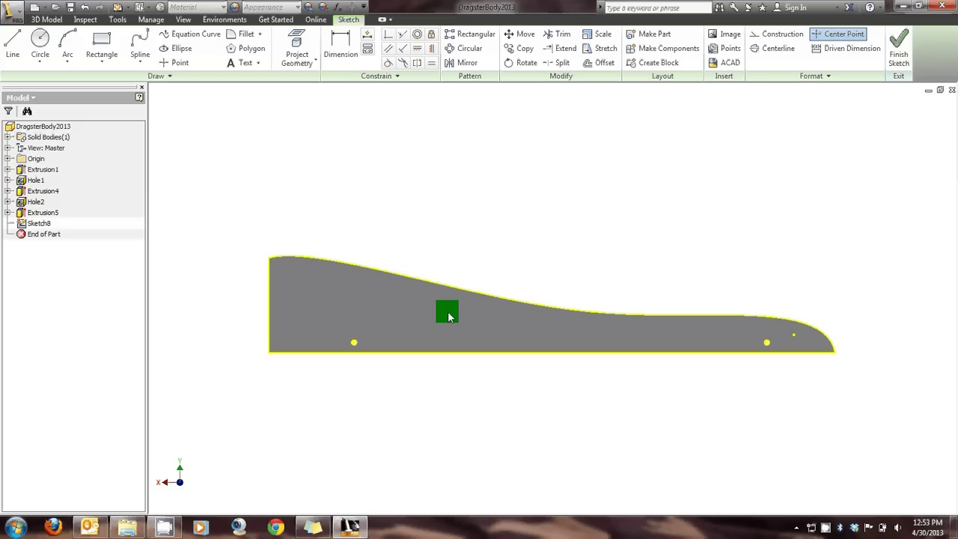
click(50, 44)
click(331, 159)
click(367, 180)
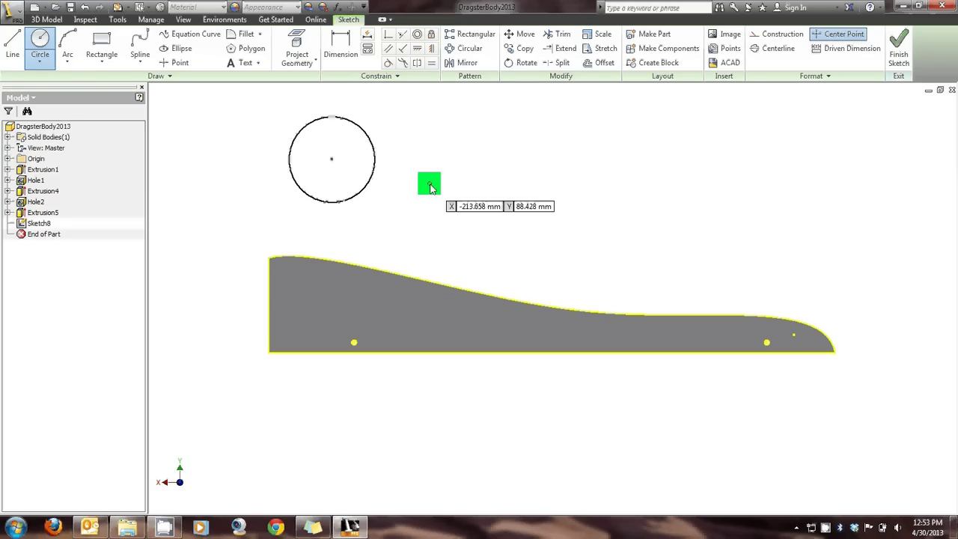
right_click(430, 187)
click(460, 188)
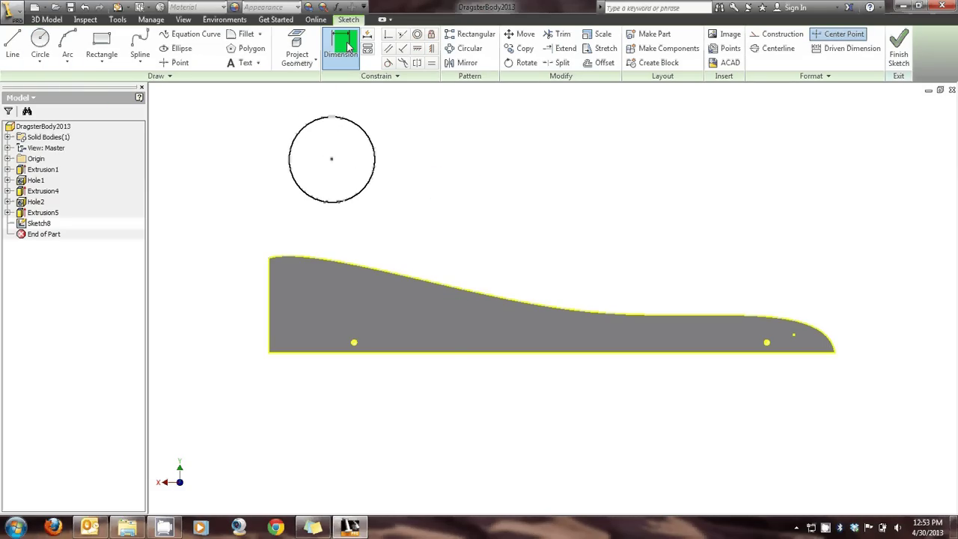
Dimension the new circle to a 42 mm diameter.
click(348, 47)
click(364, 145)
click(424, 174)
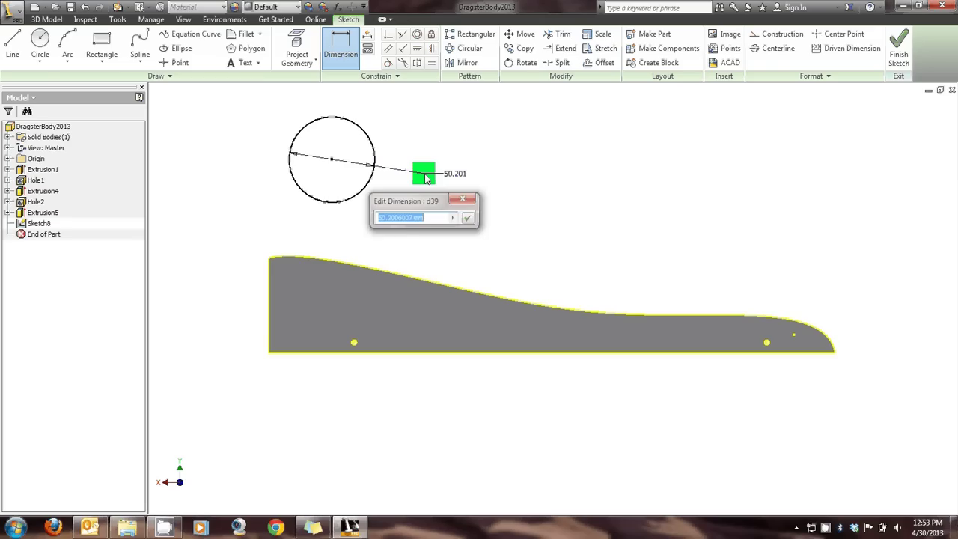
text(42)
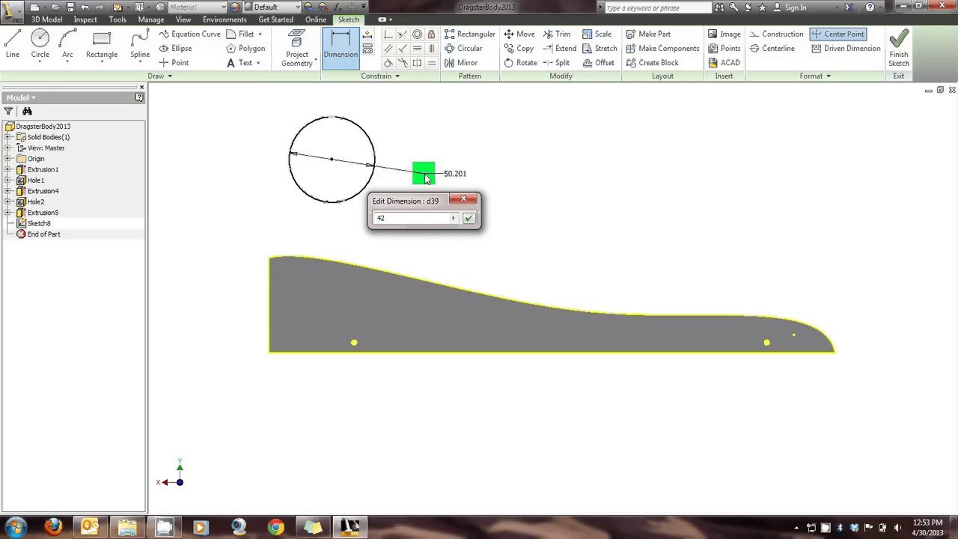
key(Return)
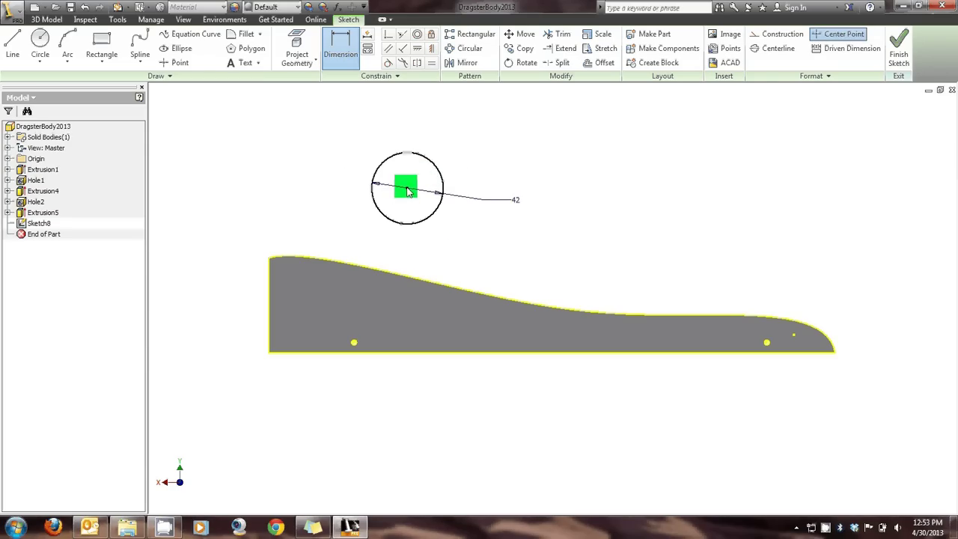
Copy the 42 mm circle onto the front axle point and finish Sketch8.
scroll(385, 225, up, 3)
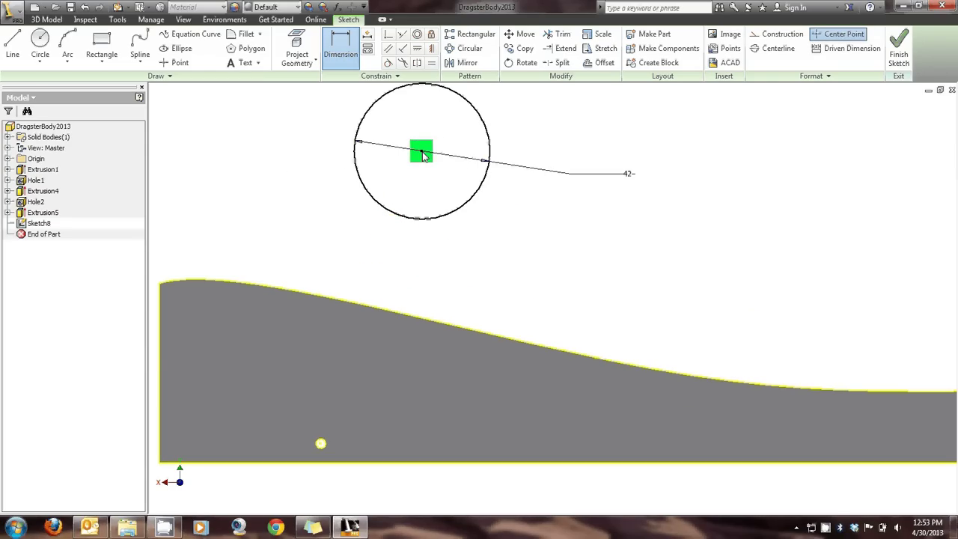
right_click(472, 227)
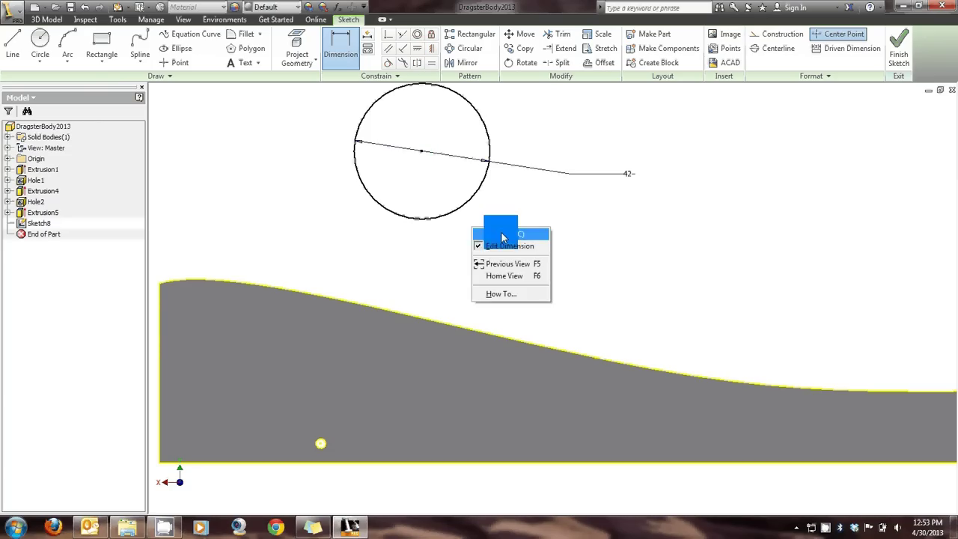
click(502, 236)
key(ctrl+v)
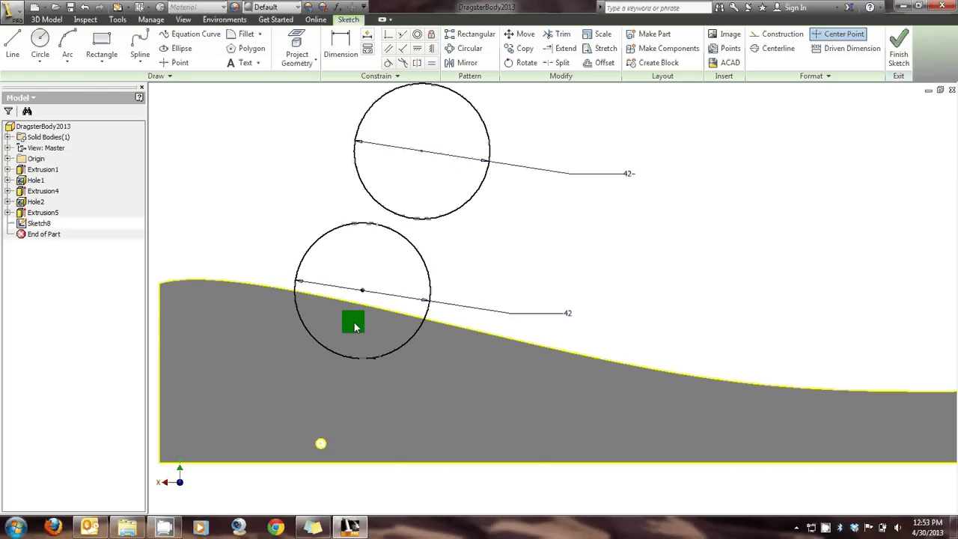
click(322, 443)
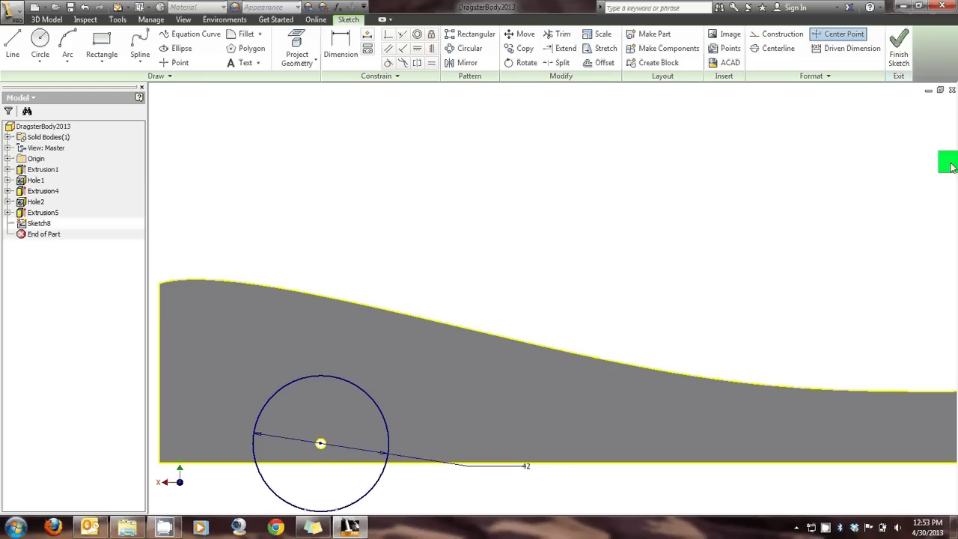
key(F6)
Cut the opposite-side circle 5 mm deep as Extrusion6, then return to the home view.
right_drag(860, 182, 720, 319)
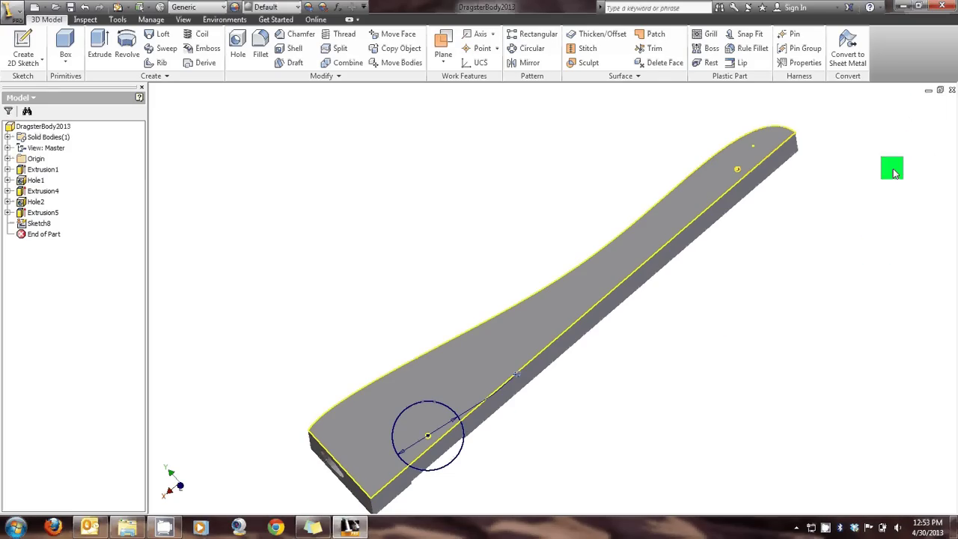
mouse_move(925, 150)
click(928, 132)
mouse_move(925, 135)
mouse_down()
mouse_move(898, 207)
mouse_move(826, 252)
mouse_move(838, 225)
mouse_up()
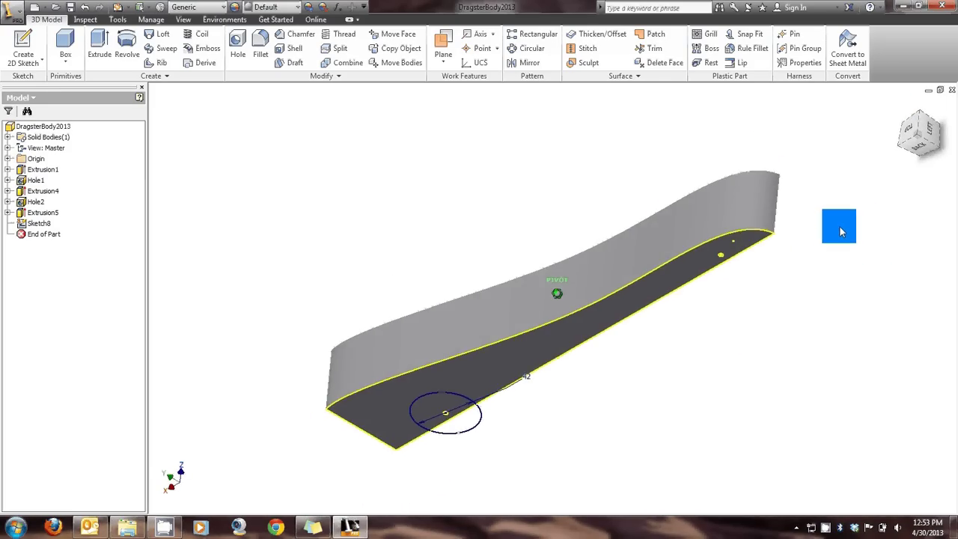
click(483, 423)
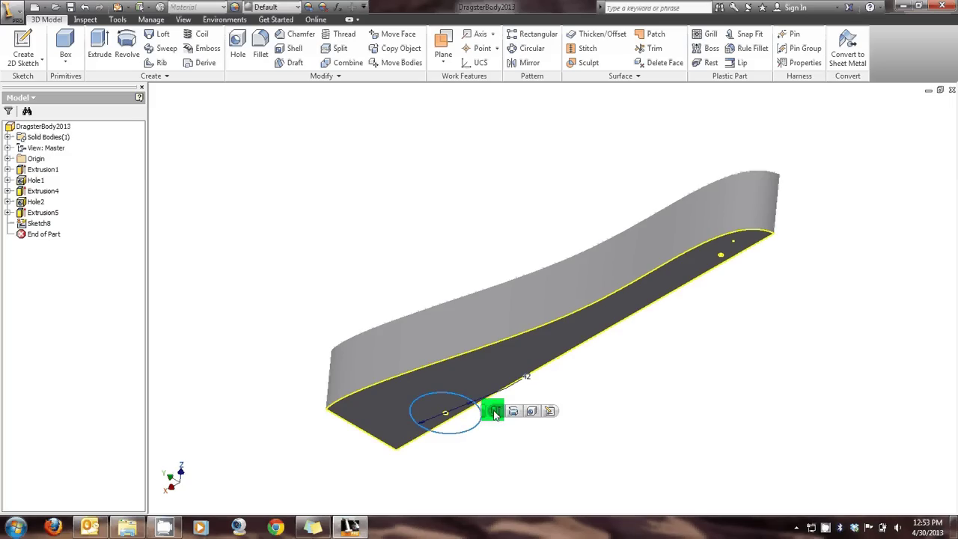
key(e)
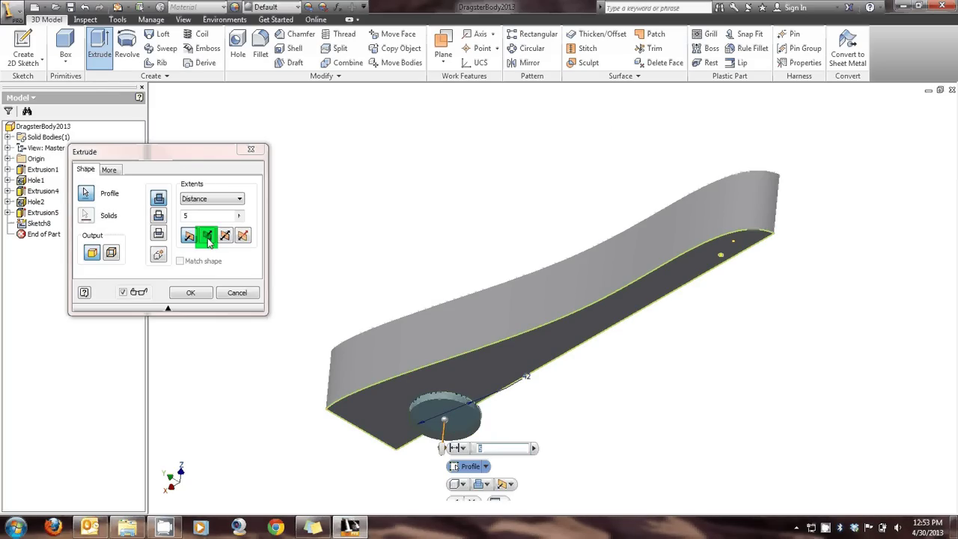
click(161, 217)
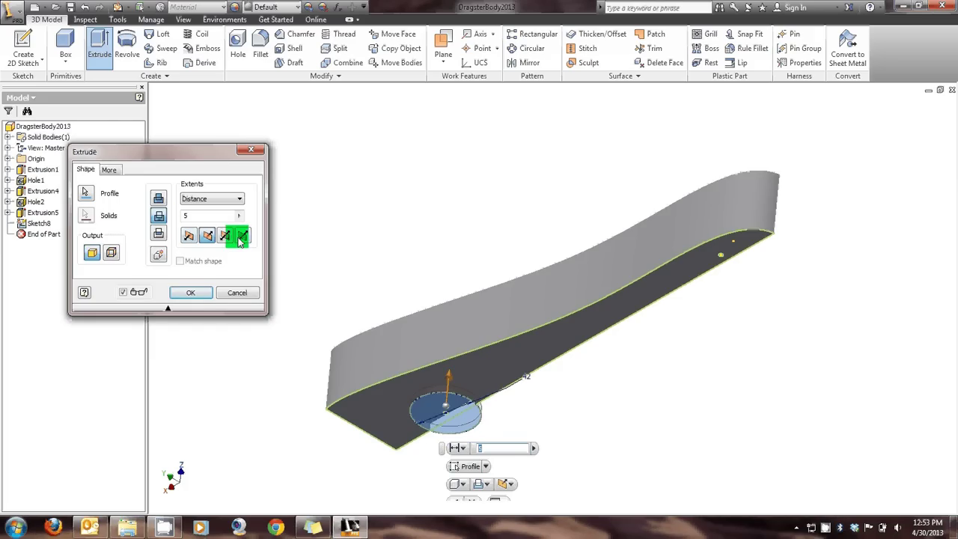
click(193, 293)
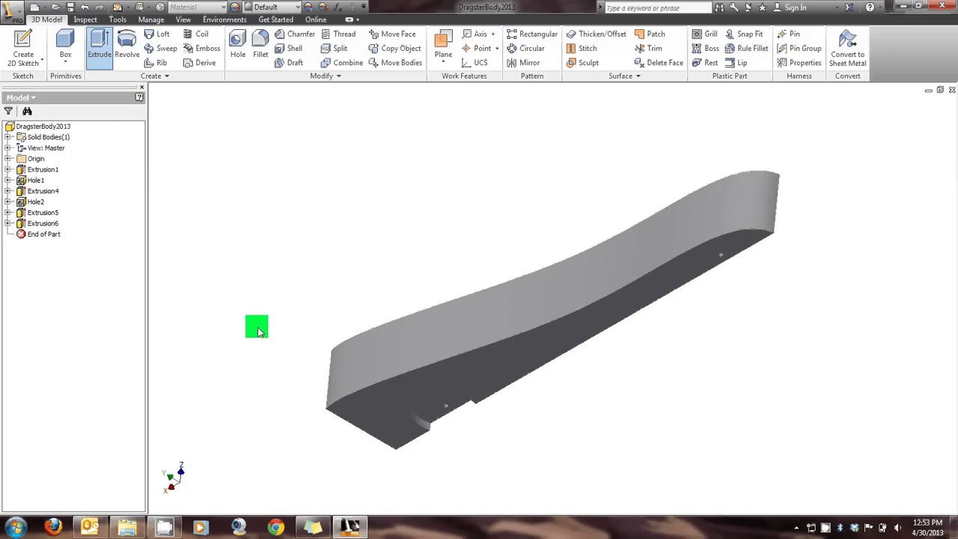
click(902, 111)
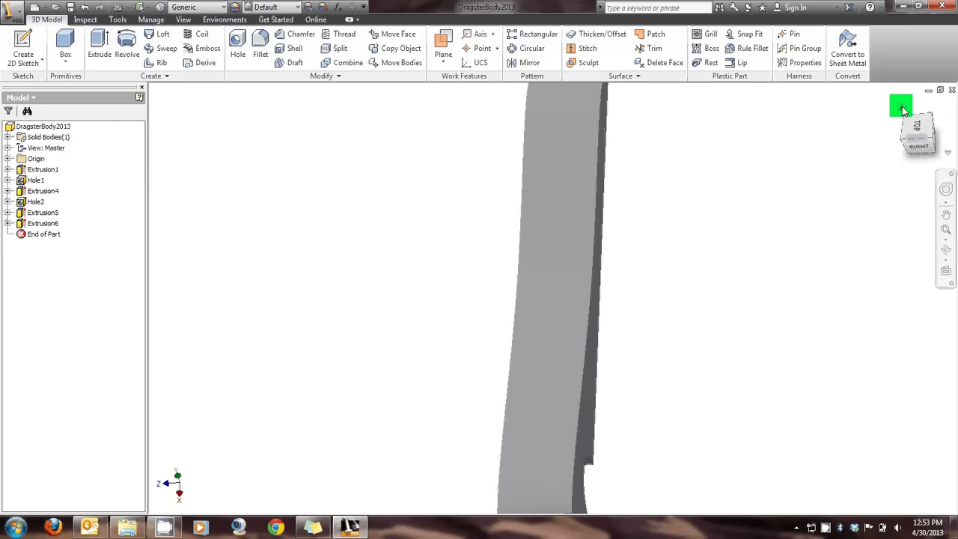
click(900, 107)
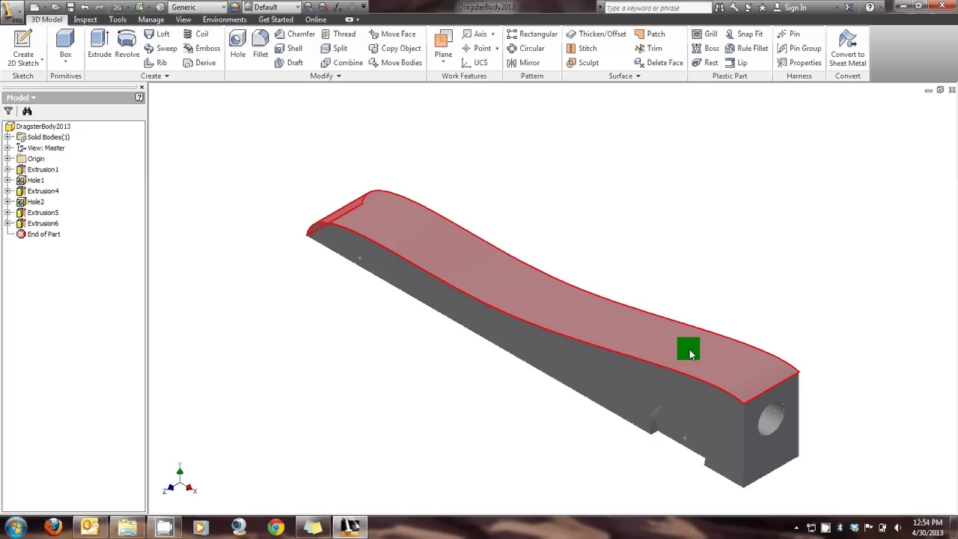
Create Work Plane1 offset 49.5 mm from the XZ Plane and select it.
mouse_move(932, 154)
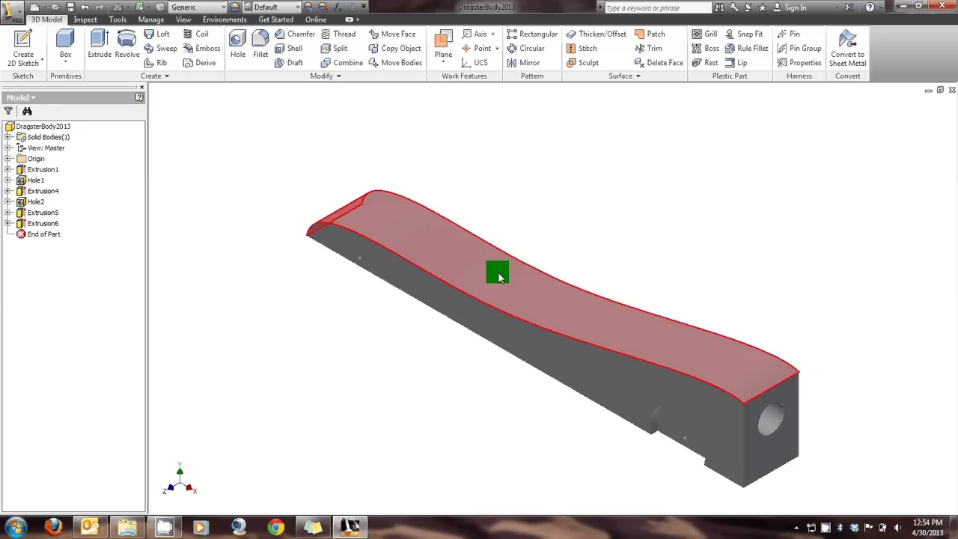
click(442, 67)
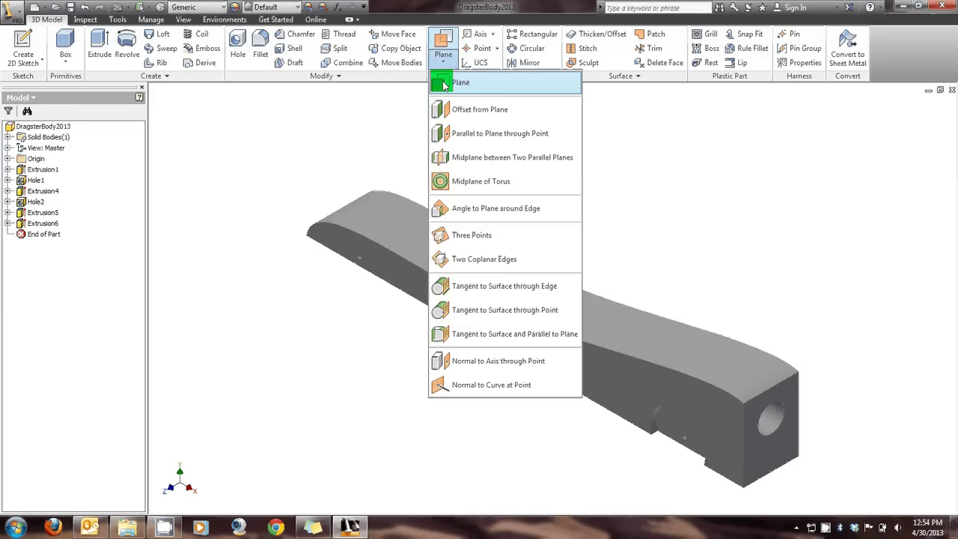
click(453, 83)
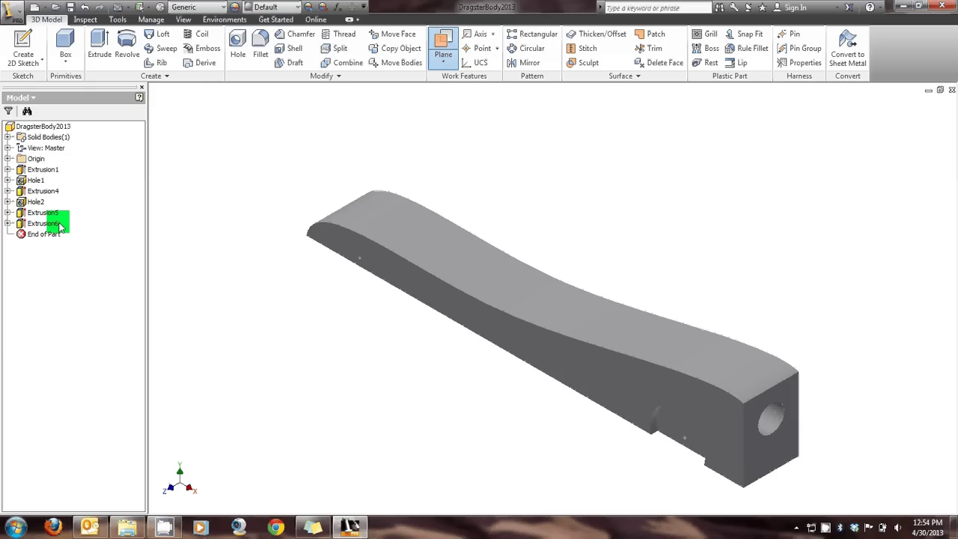
click(9, 159)
click(41, 191)
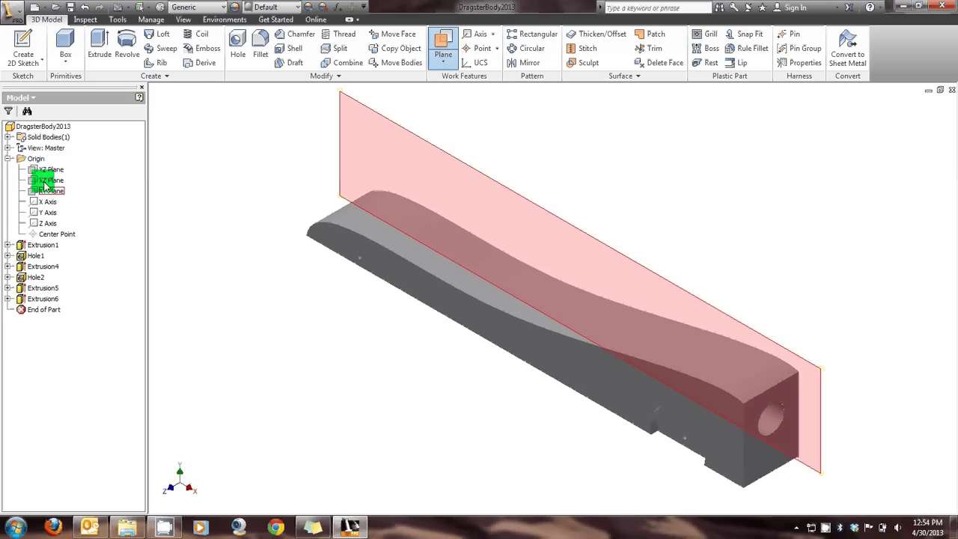
click(50, 182)
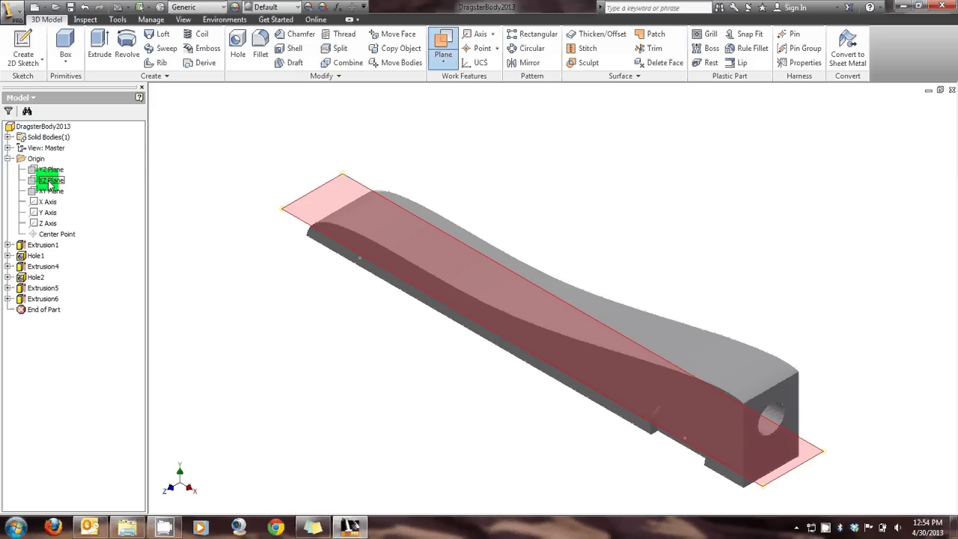
click(284, 212)
drag(290, 202, 310, 137)
click(406, 198)
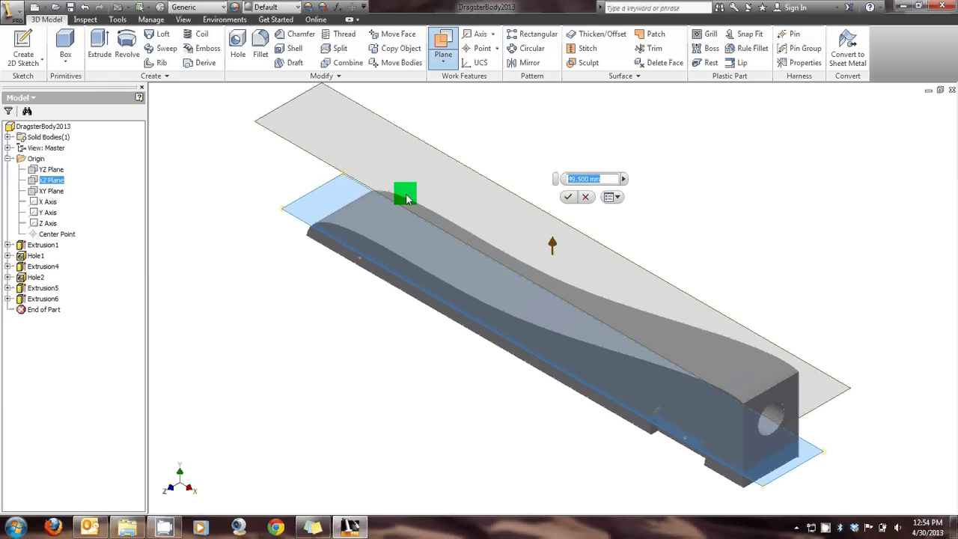
click(570, 197)
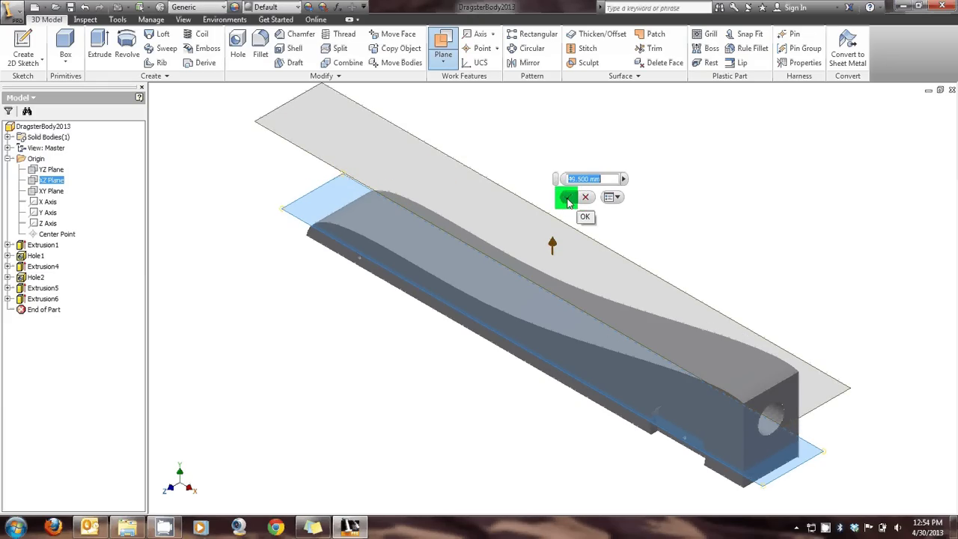
click(567, 198)
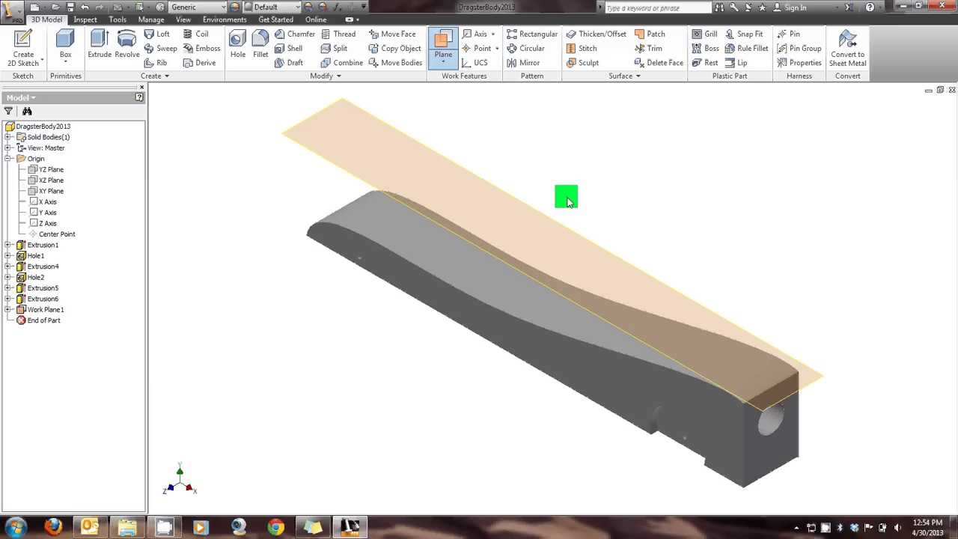
click(460, 236)
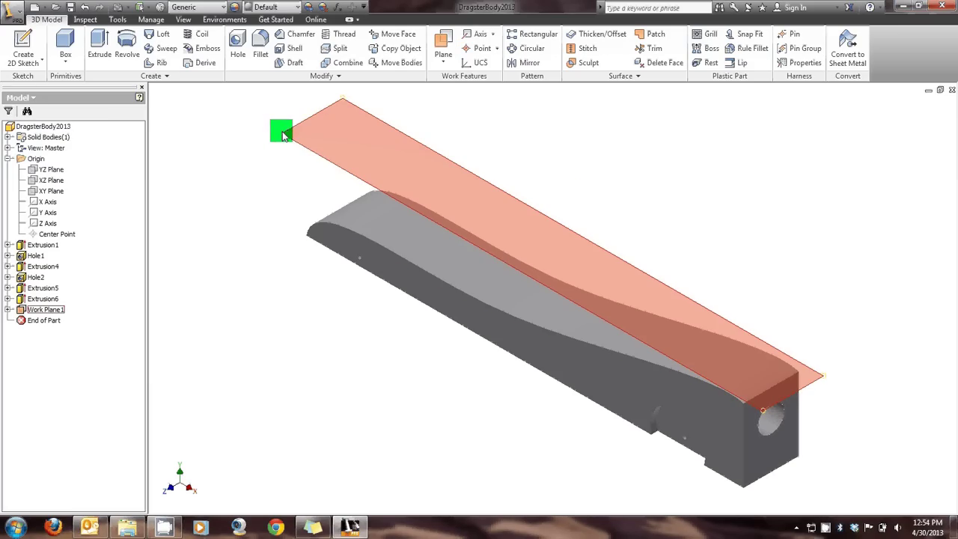
click(316, 123)
Start Sketch9 on Work Plane1 and draw a long two-point rectangle along the body.
key(s)
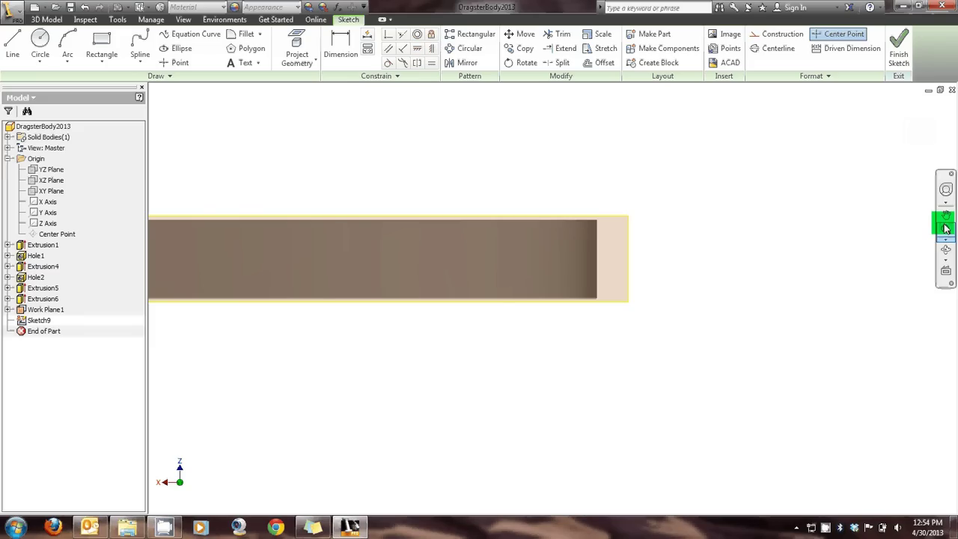
click(497, 322)
middle_drag(497, 321, 602, 337)
click(343, 277)
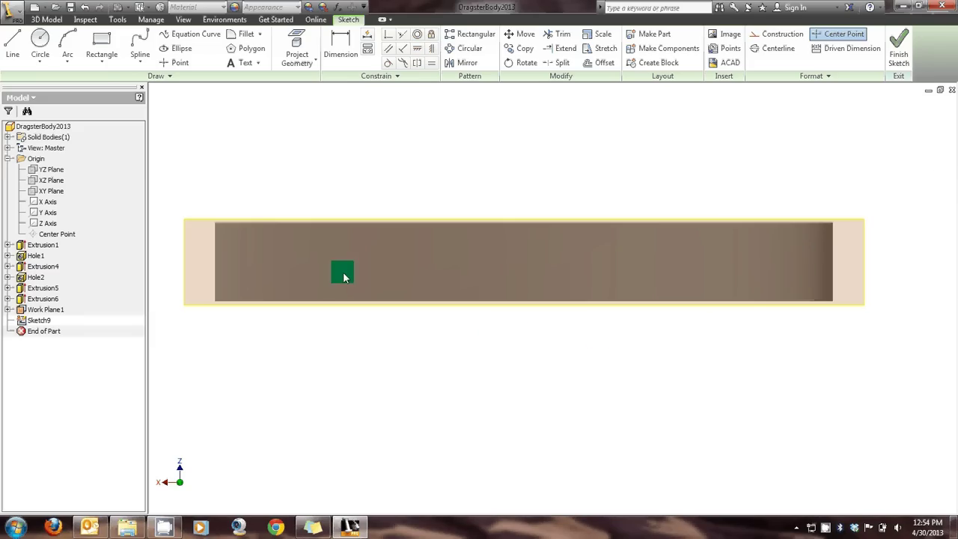
click(96, 74)
click(111, 44)
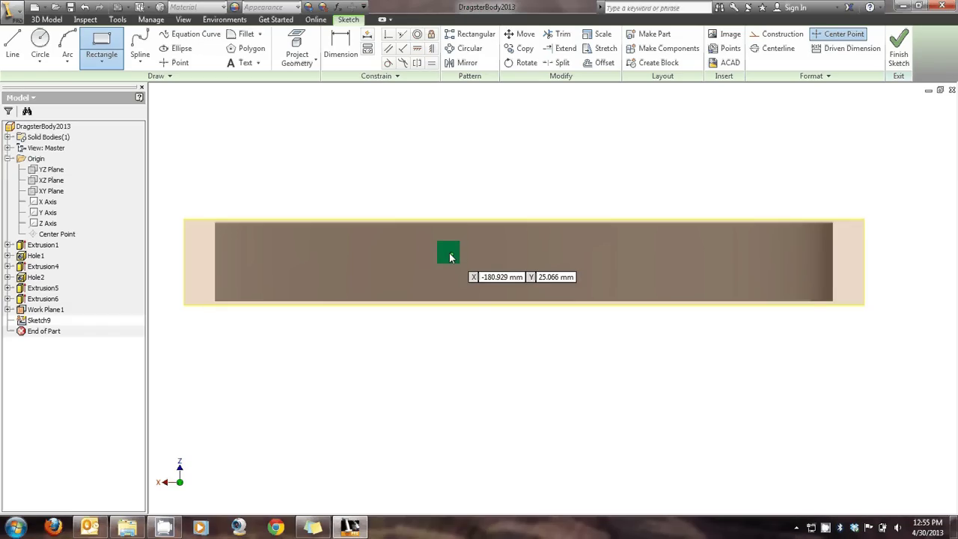
mouse_move(450, 257)
mouse_down()
mouse_move(764, 295)
mouse_move(758, 282)
mouse_up()
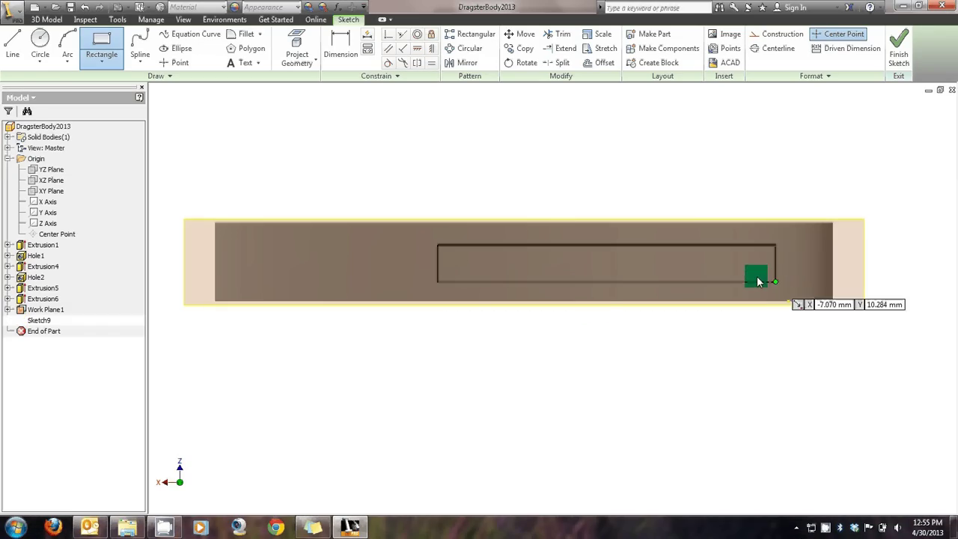
right_click(425, 135)
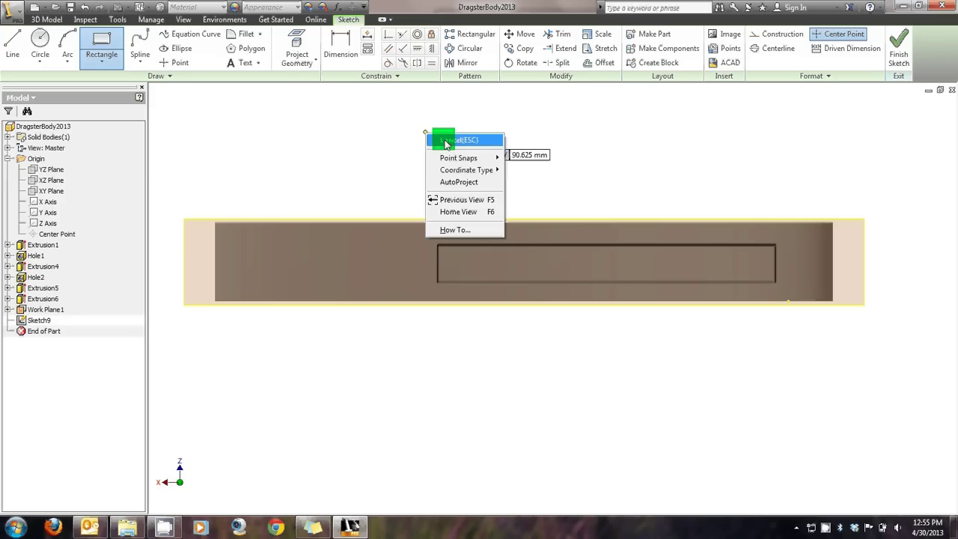
click(446, 141)
Dimension the rectangle's length to 181.25 mm.
key(d)
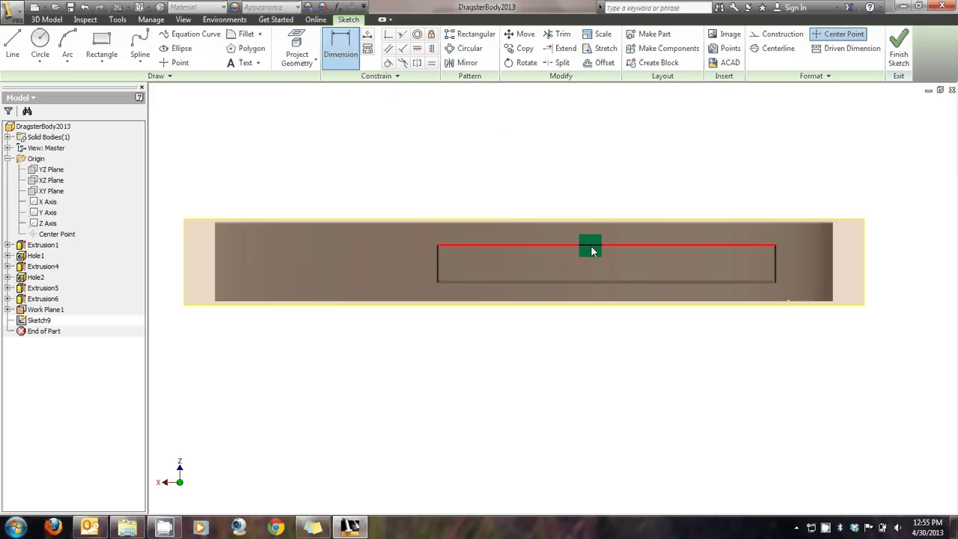
click(592, 245)
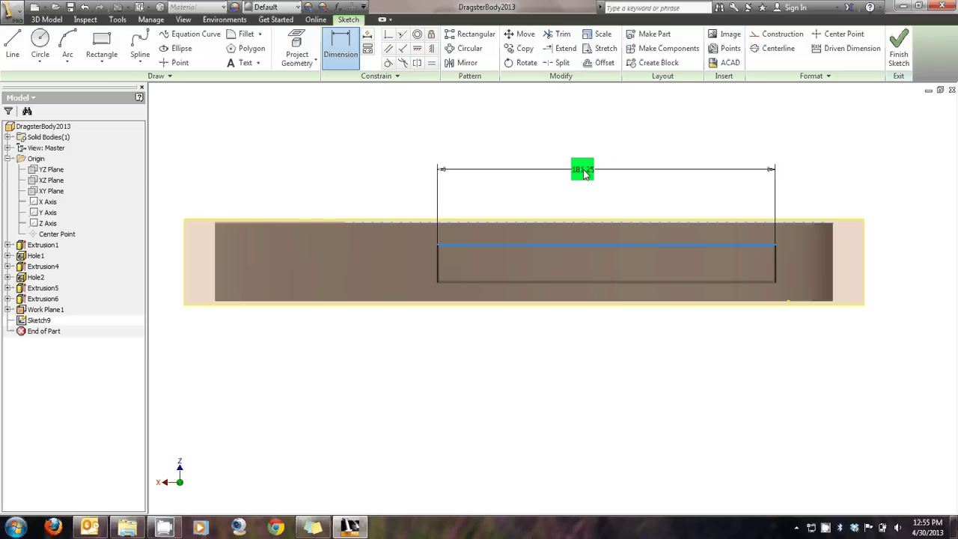
click(591, 167)
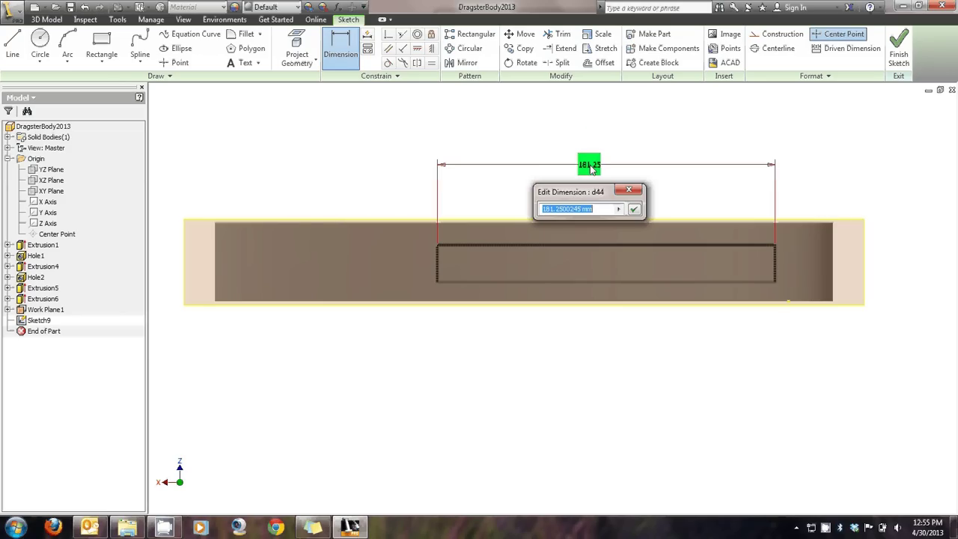
click(635, 213)
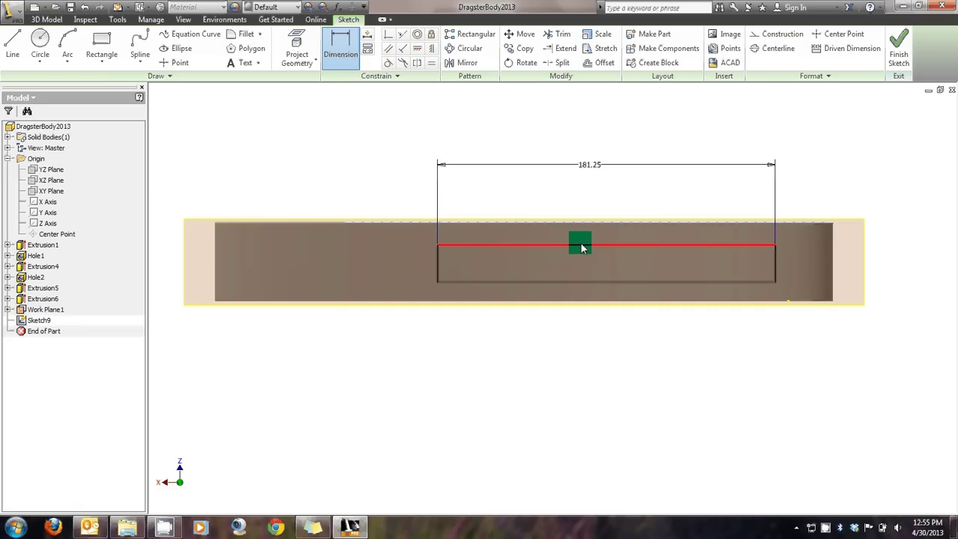
click(580, 243)
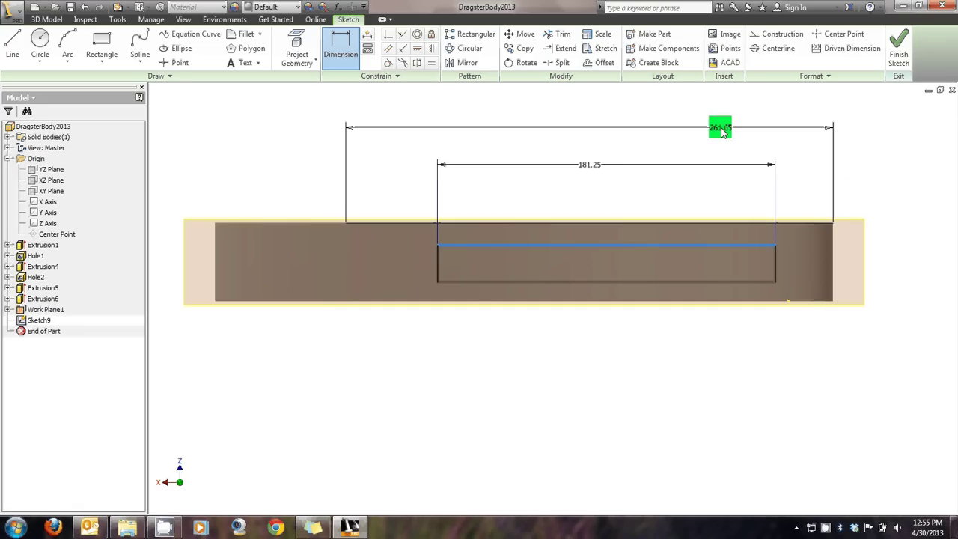
click(722, 131)
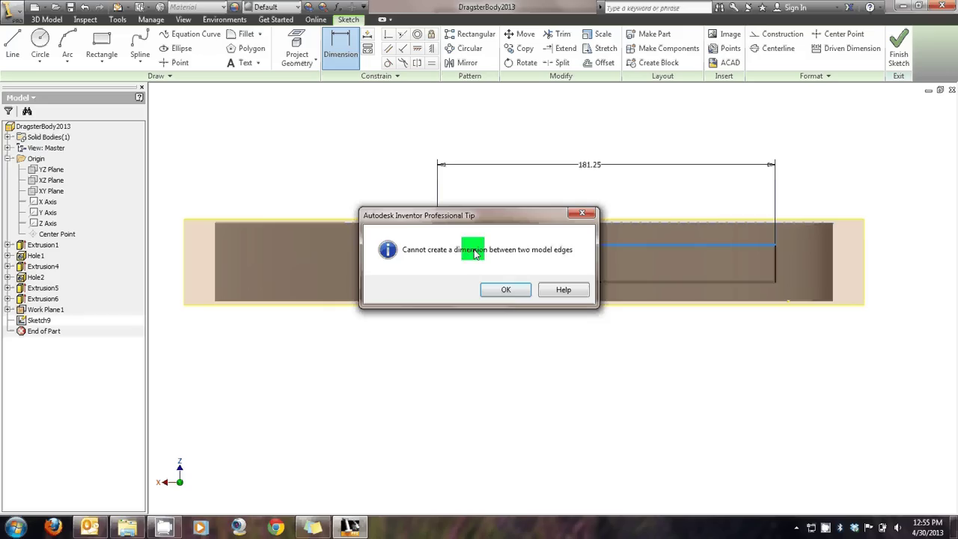
click(511, 293)
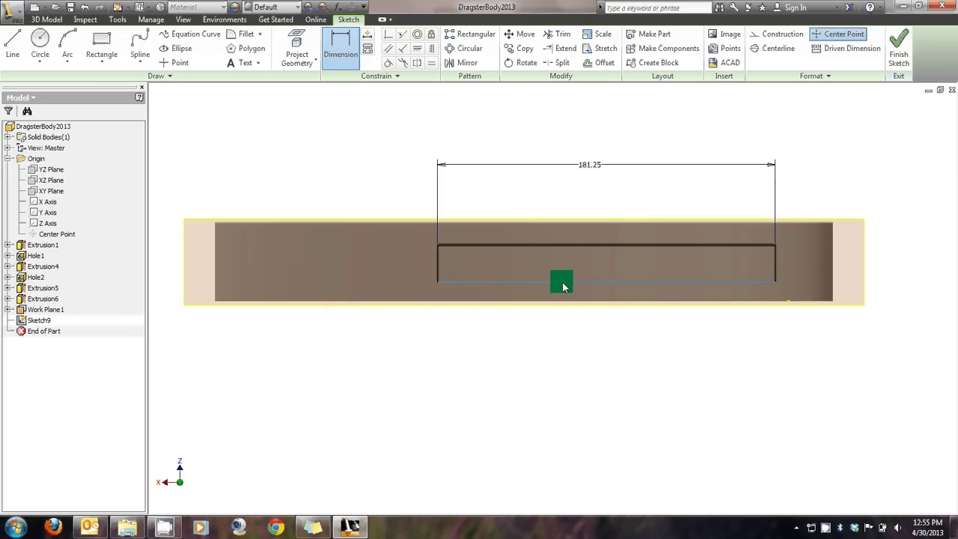
Dimension the rectangle 13 mm from the body's bottom edge.
click(562, 283)
click(561, 300)
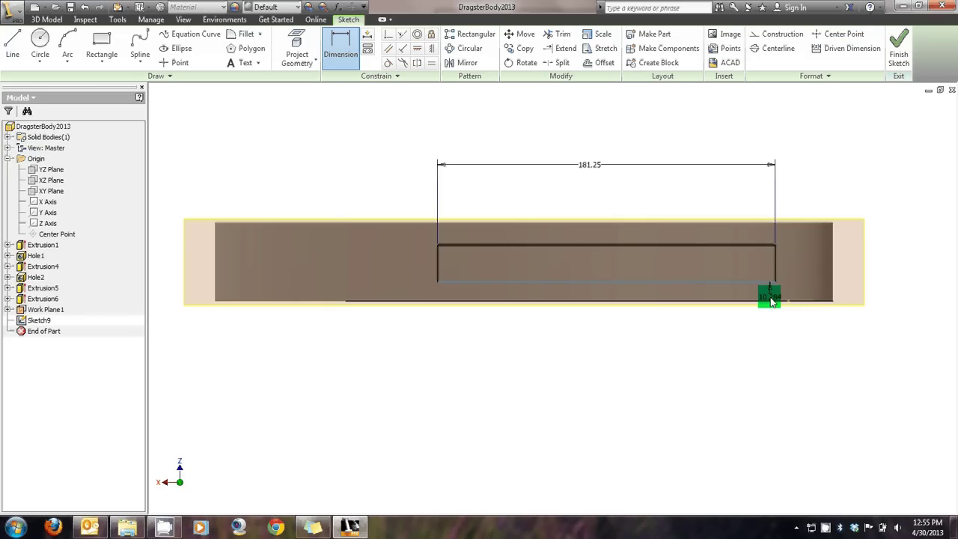
click(789, 338)
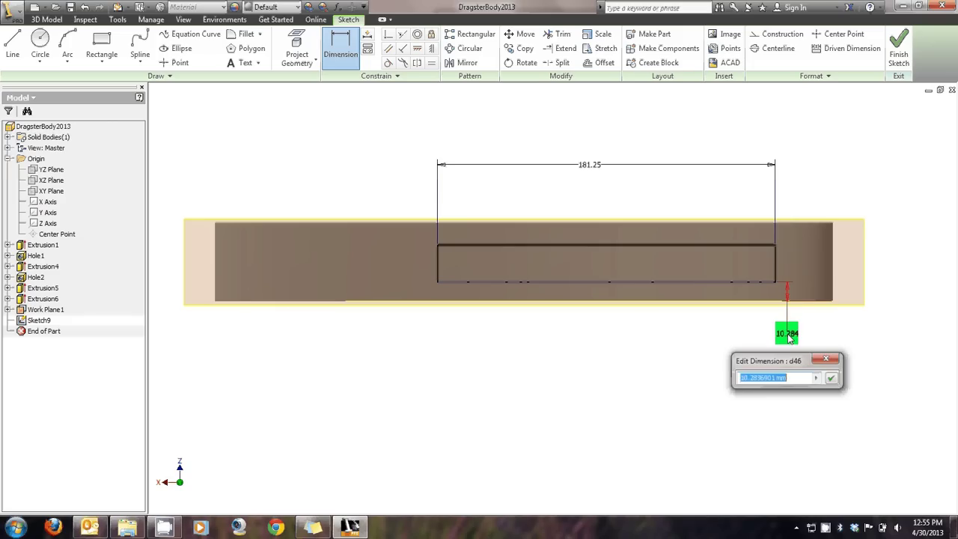
click(763, 389)
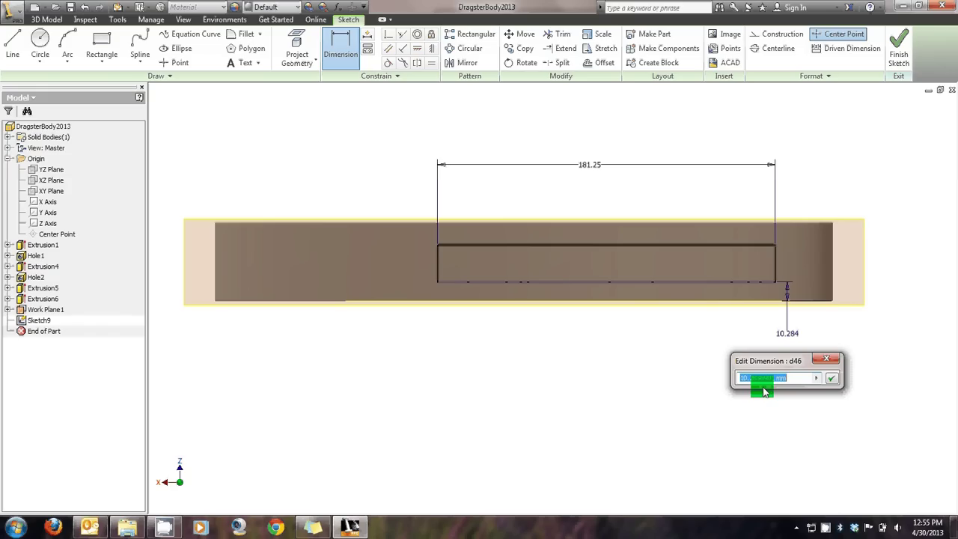
text(13)
key(Return)
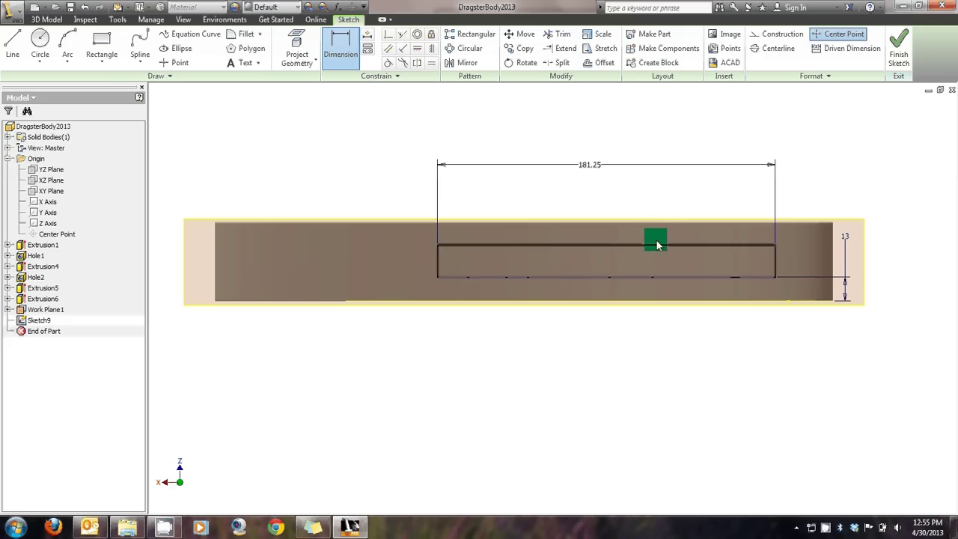
click(660, 229)
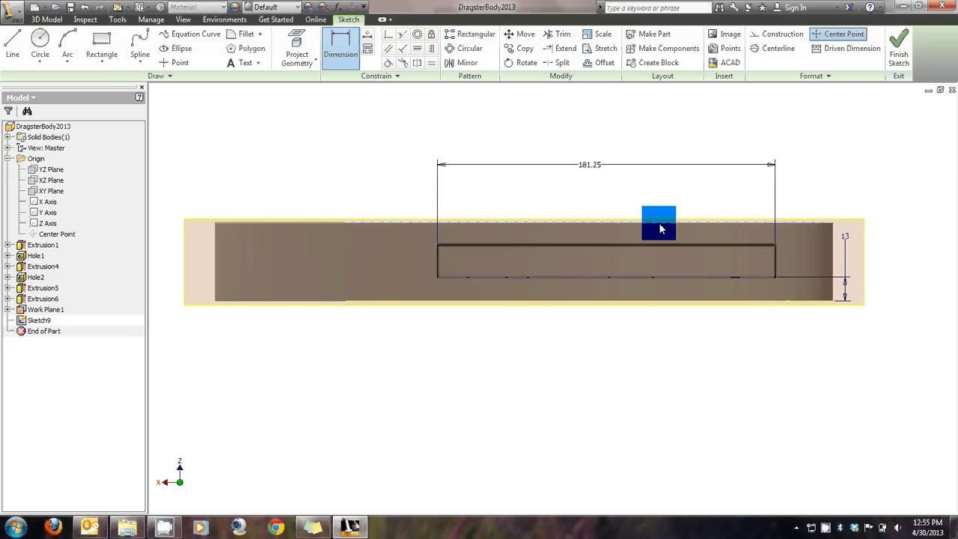
click(661, 247)
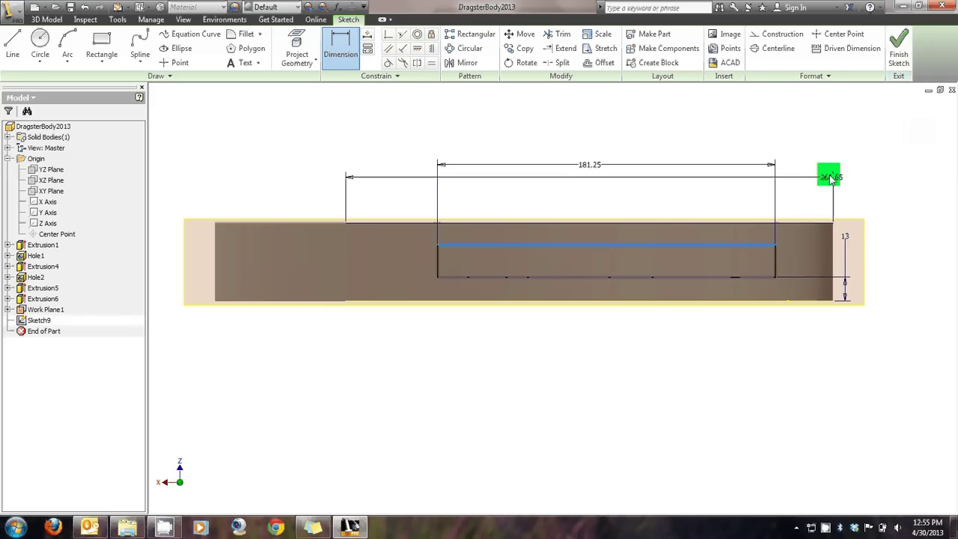
Cancel the pending dimension and attempt a dimension on the body's left end, dismissing the error.
right_click(829, 175)
click(850, 186)
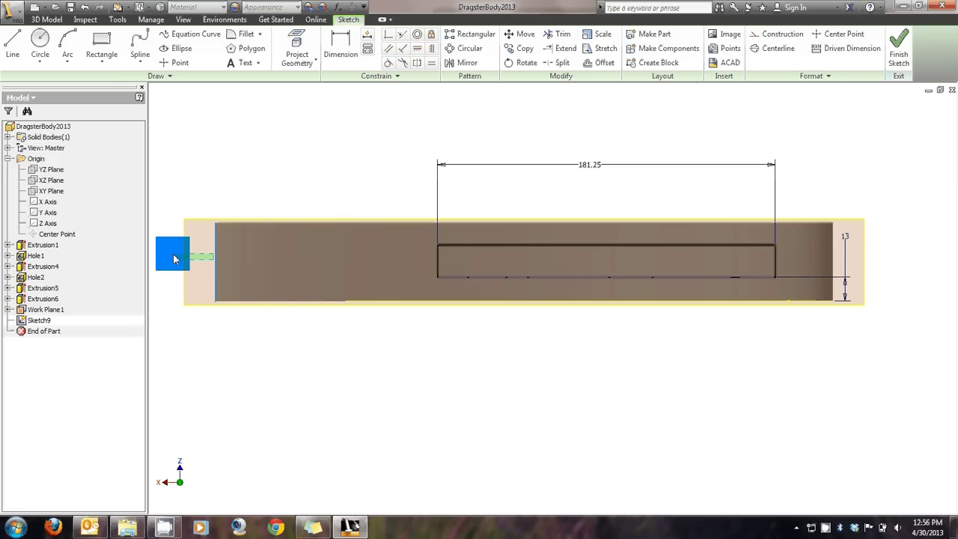
click(229, 223)
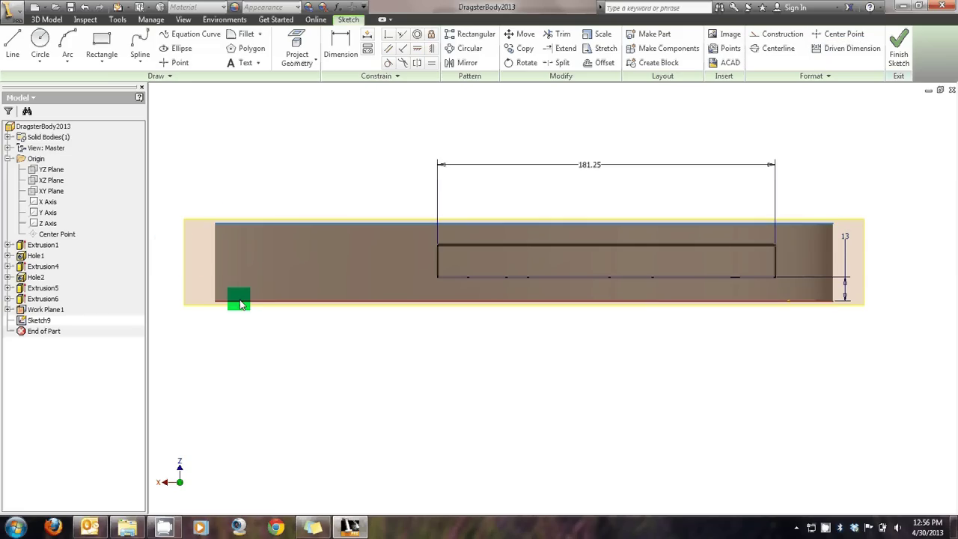
click(240, 303)
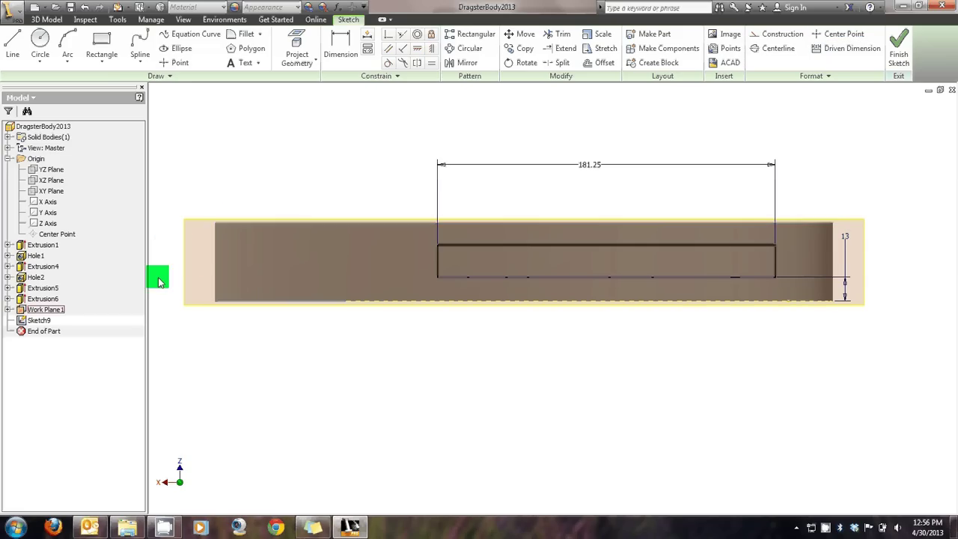
click(216, 266)
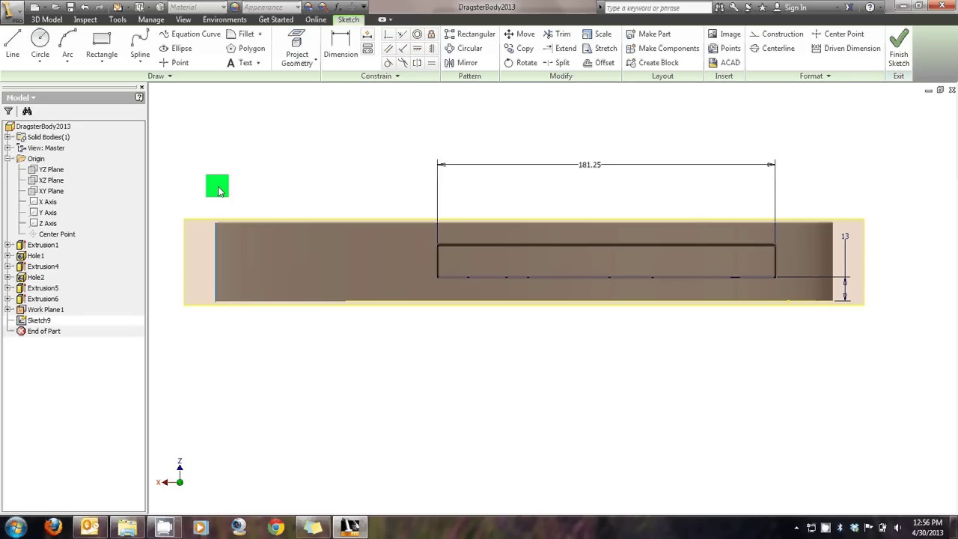
key(d)
click(313, 67)
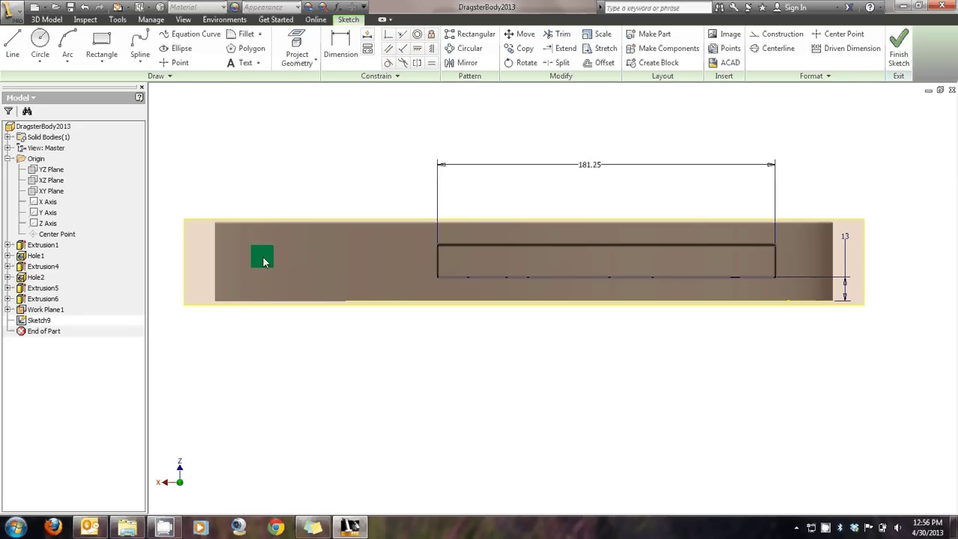
key(d)
click(211, 264)
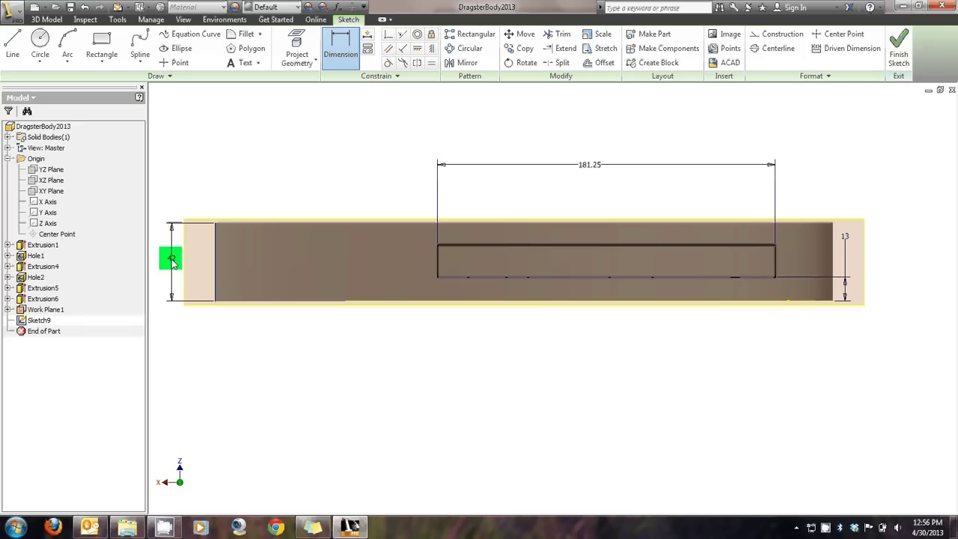
click(171, 259)
click(506, 290)
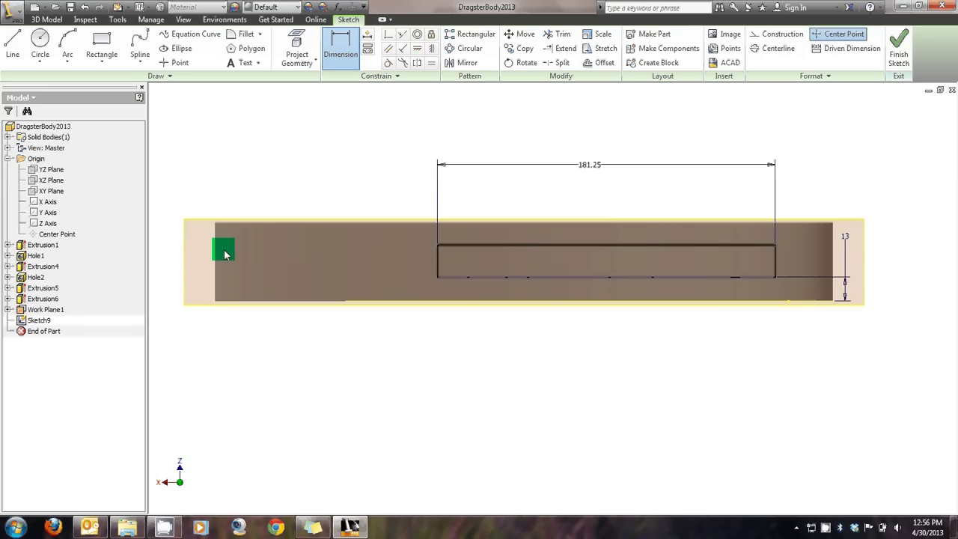
Try dimensioning the rectangle to the part's end and left edge, dismissing the cannot-dimension warnings.
click(544, 249)
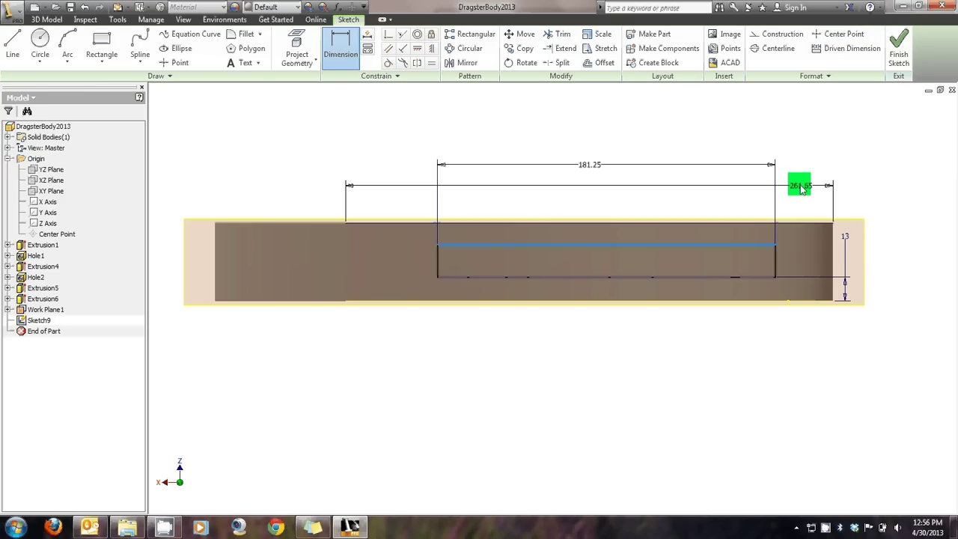
click(800, 189)
click(524, 288)
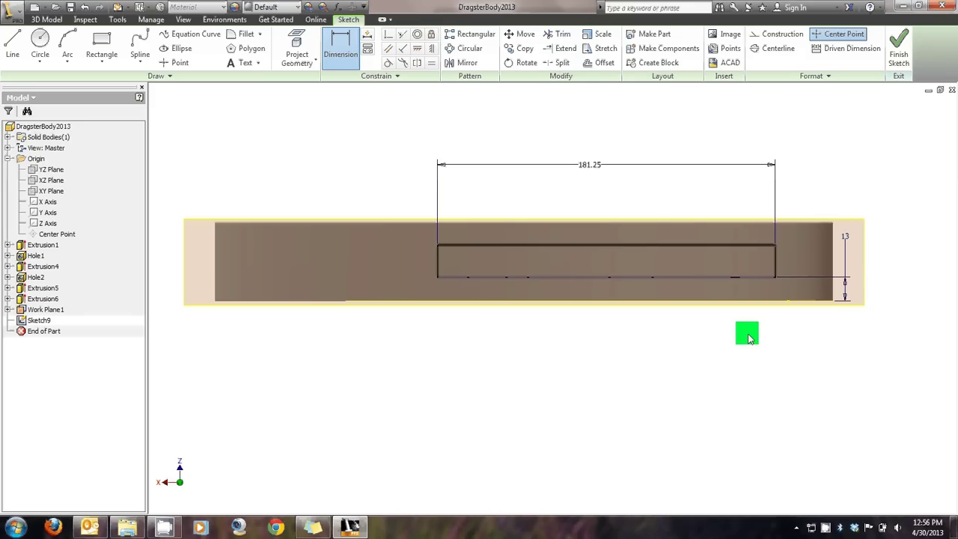
click(216, 277)
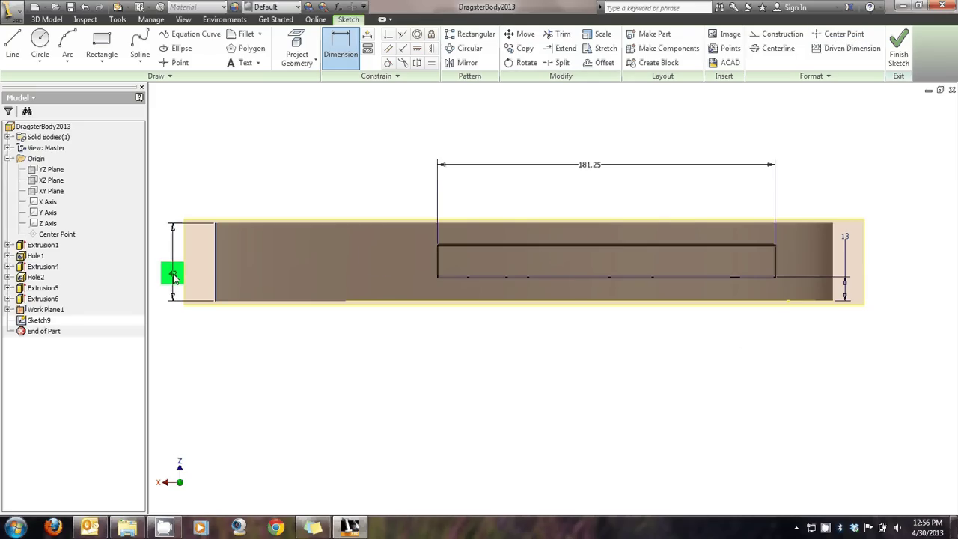
click(173, 277)
key(Return)
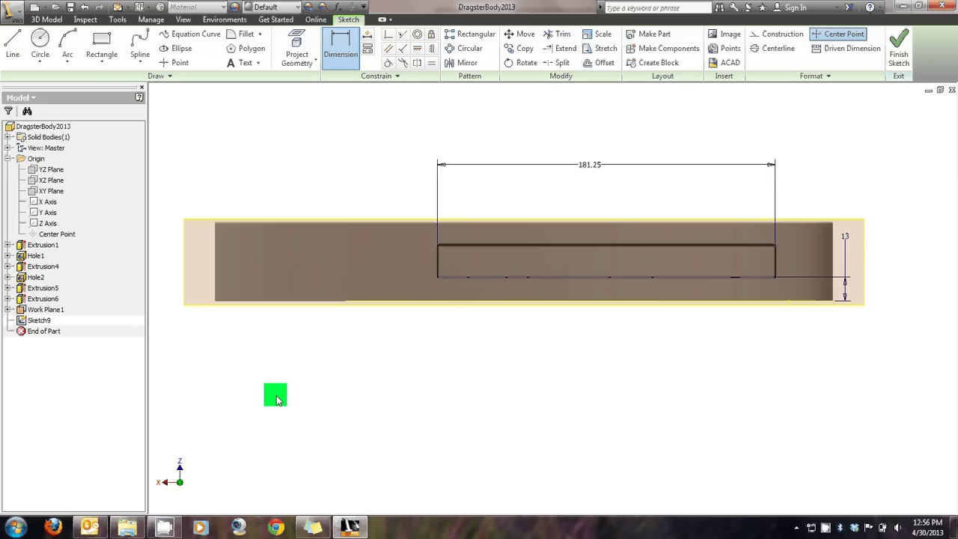
Dimension the rectangle's short left edge to a height of 16.
click(438, 262)
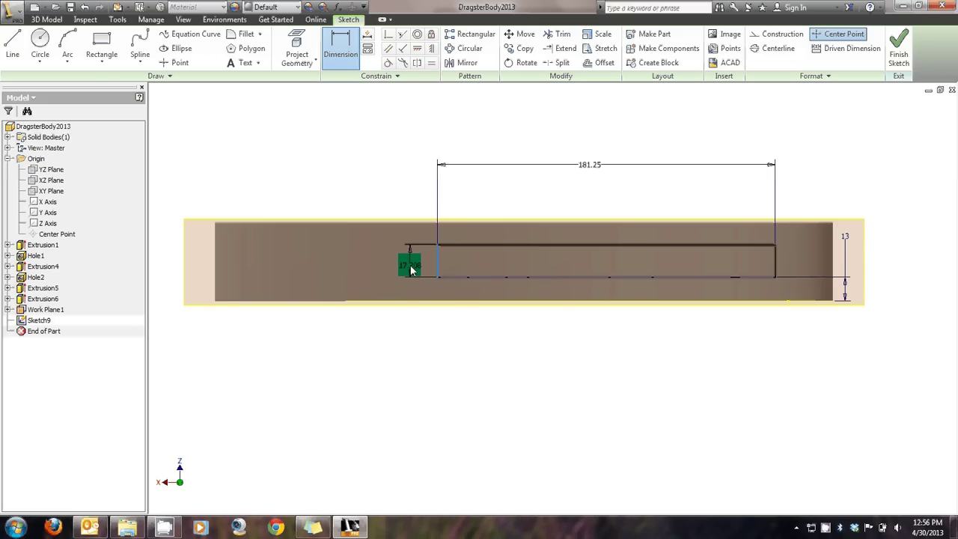
click(410, 270)
text(1)
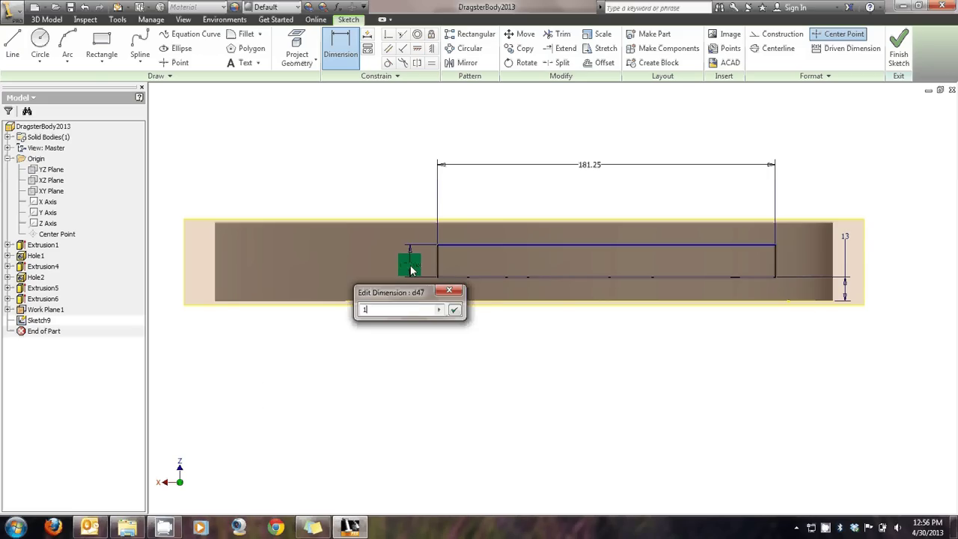
text(6)
key(Return)
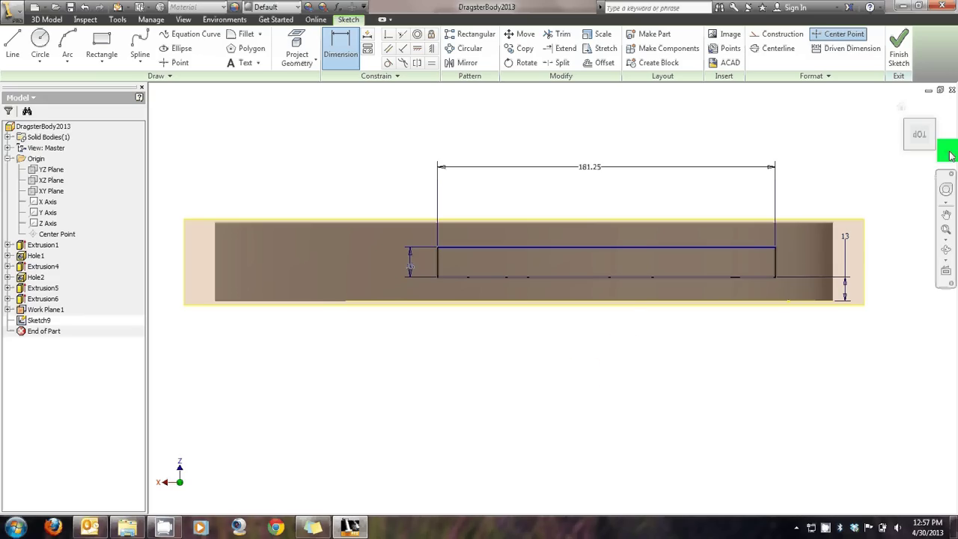
Stop dimensioning and change the rectangle's 181.25 length dimension to 160.
click(921, 150)
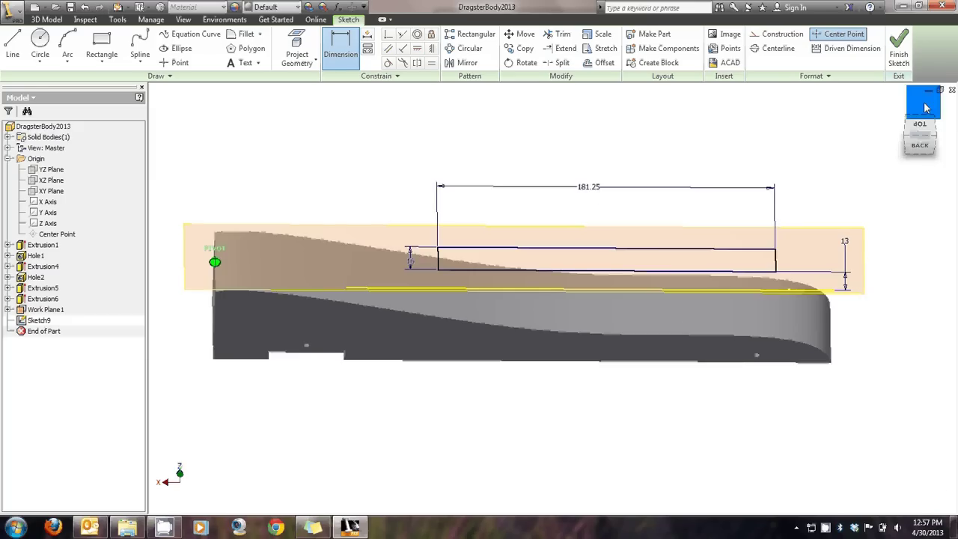
click(919, 105)
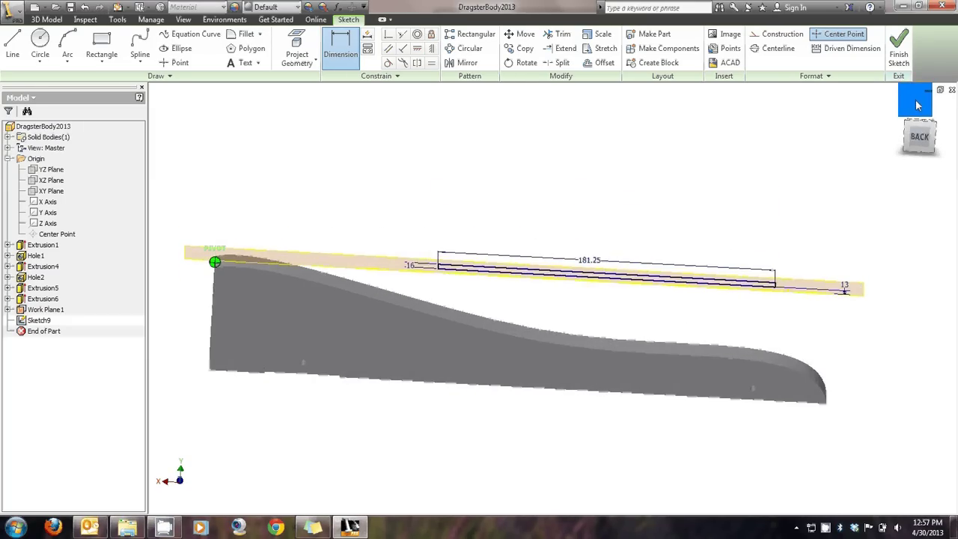
drag(919, 102, 889, 178)
click(889, 178)
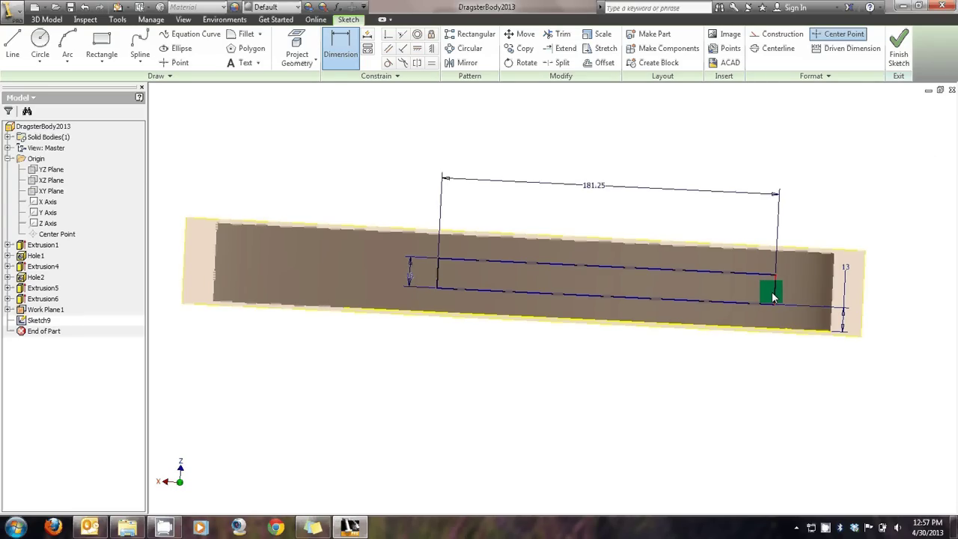
right_click(618, 144)
click(632, 153)
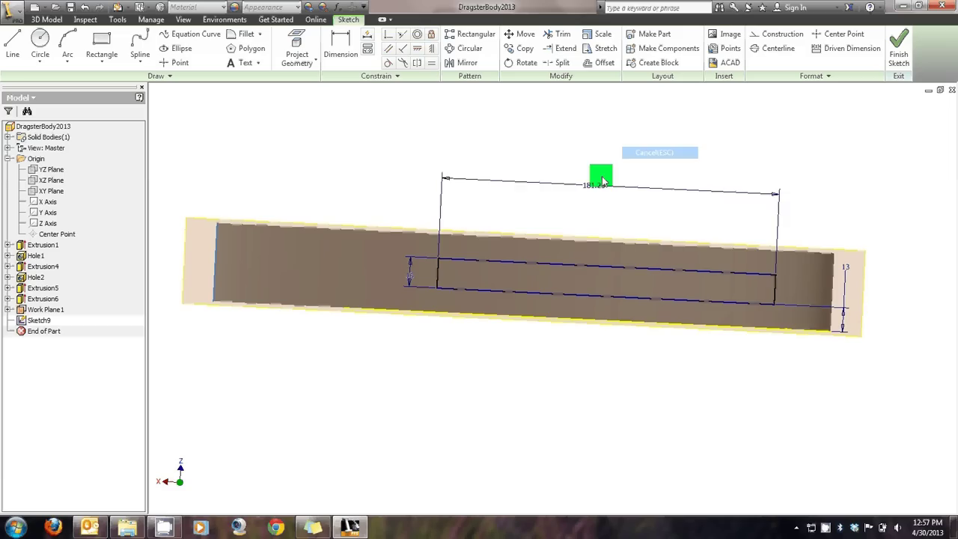
double_click(591, 188)
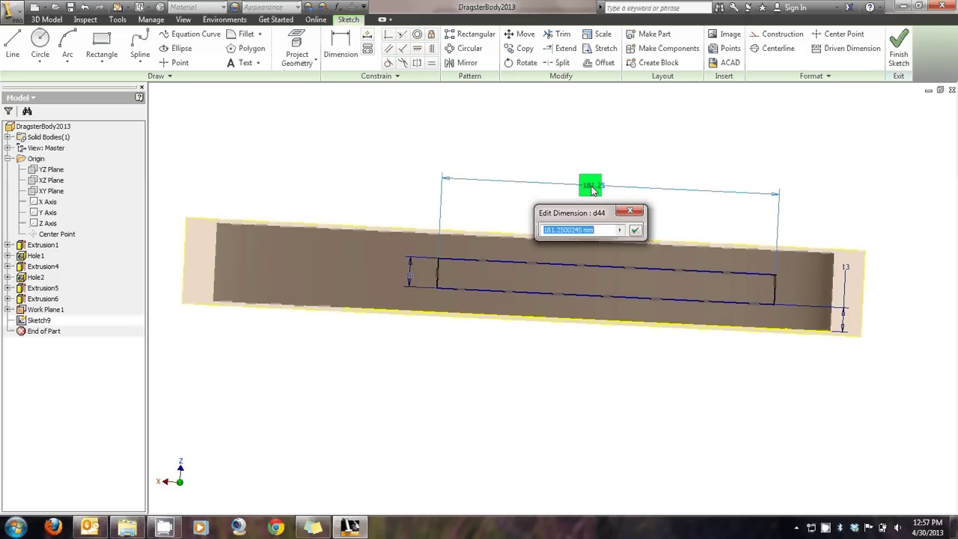
text(160)
key(Return)
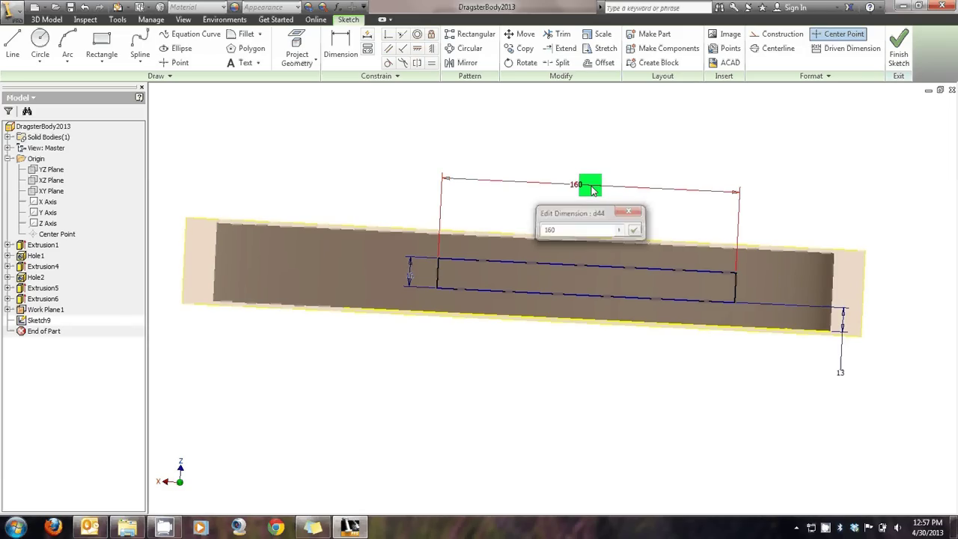
Drag the 160-long rectangle further left along the body.
mouse_move(914, 134)
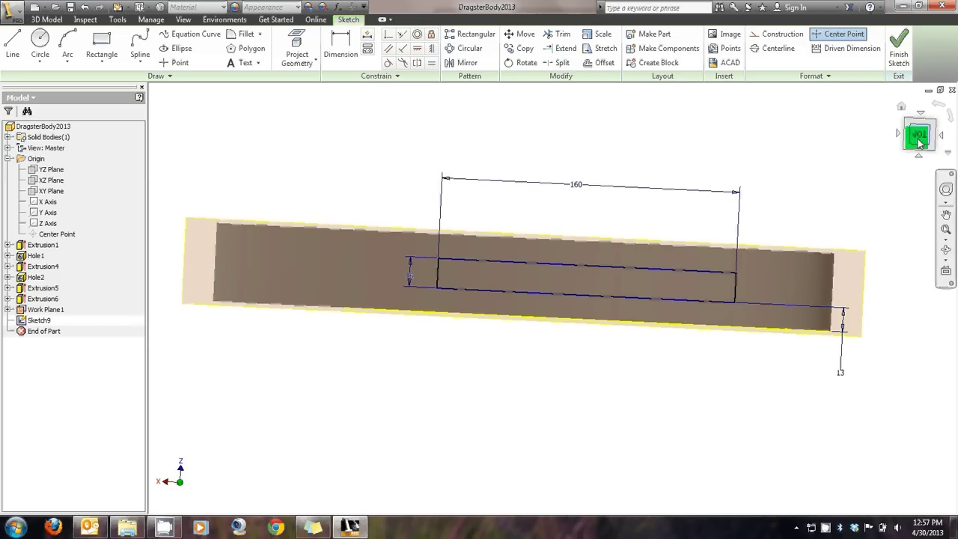
mouse_move(918, 142)
mouse_down()
mouse_move(915, 99)
mouse_move(922, 490)
mouse_up()
mouse_move(920, 486)
shift+middle_down()
mouse_move(906, 514)
mouse_move(905, 90)
shift+middle_up()
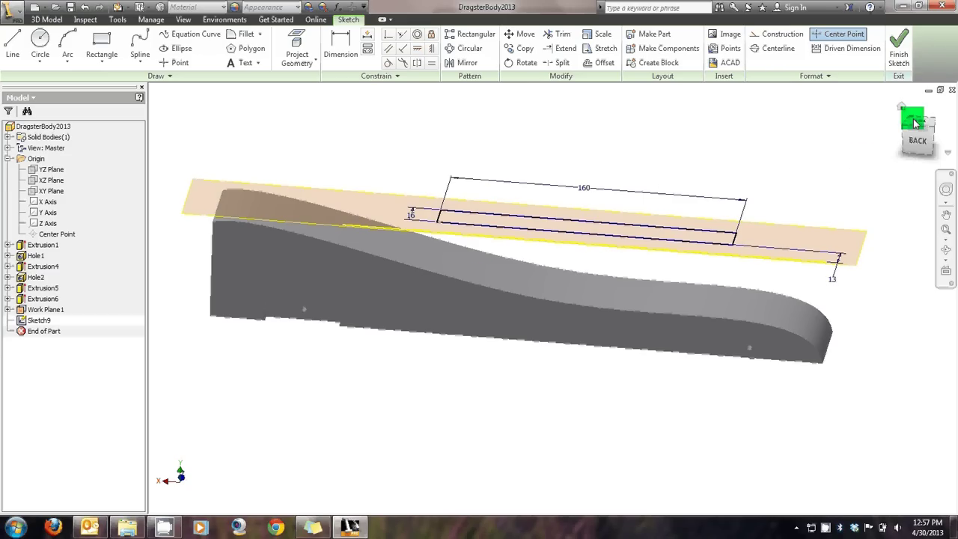
click(915, 123)
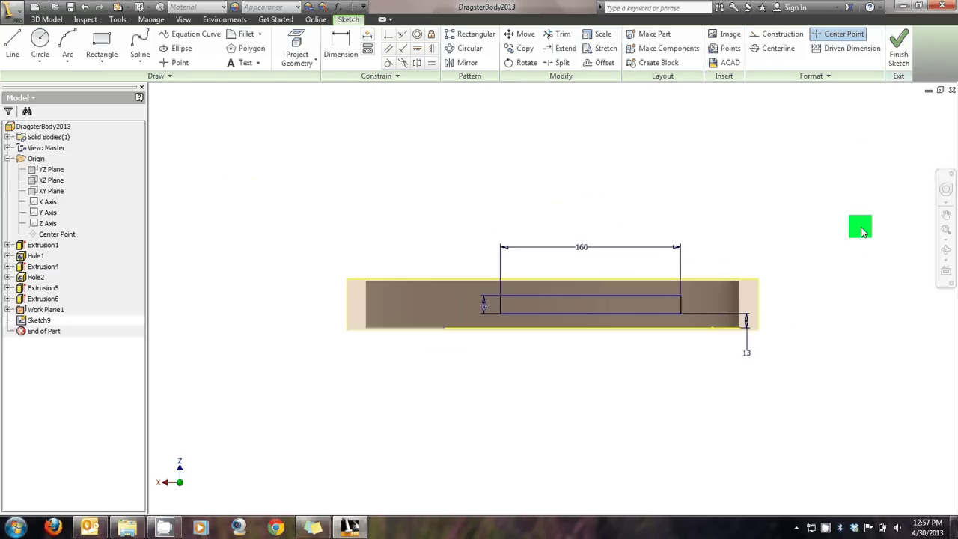
scroll(580, 305, up, 3)
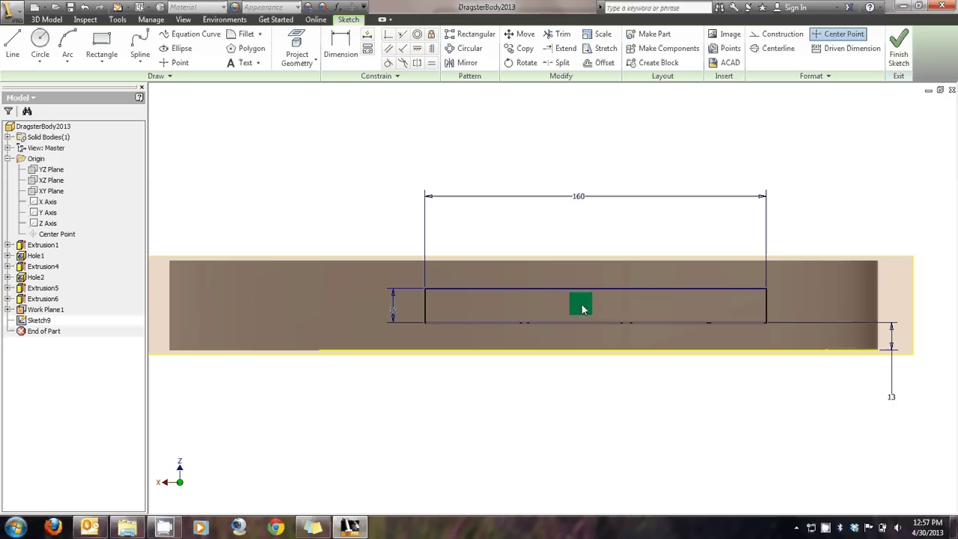
click(454, 289)
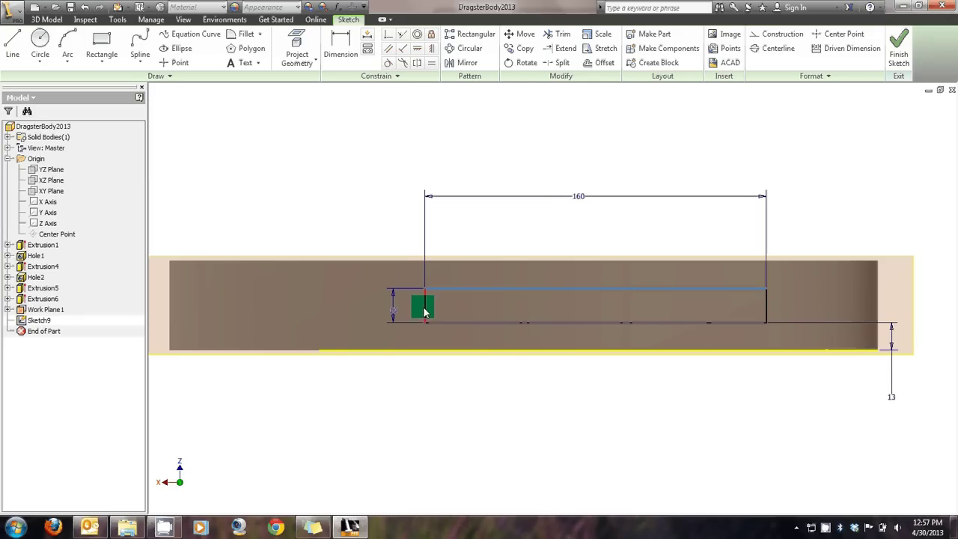
mouse_move(424, 312)
mouse_down()
mouse_move(399, 312)
mouse_move(406, 314)
mouse_up()
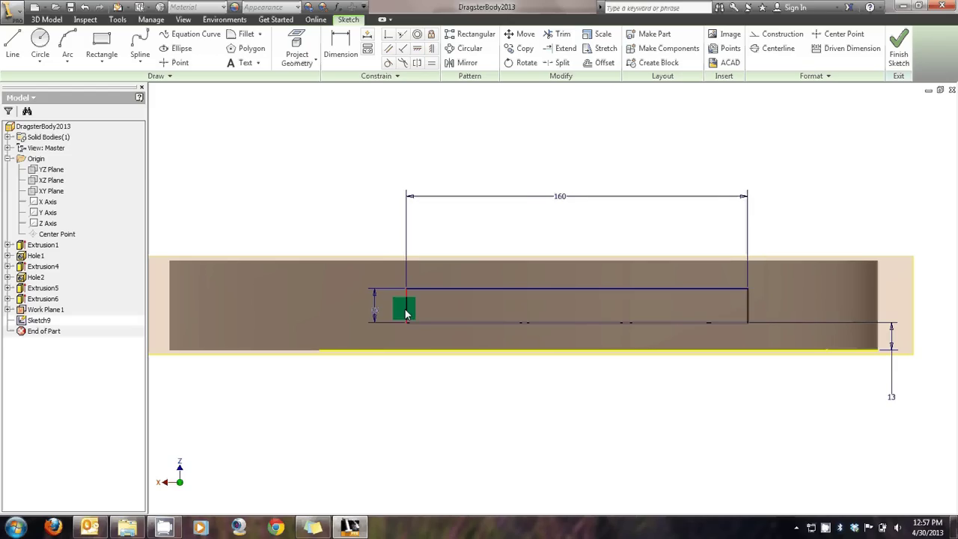
Finish Sketch9 and extrude its rectangle as a Cut with All extents, creating Extrusion7.
click(904, 66)
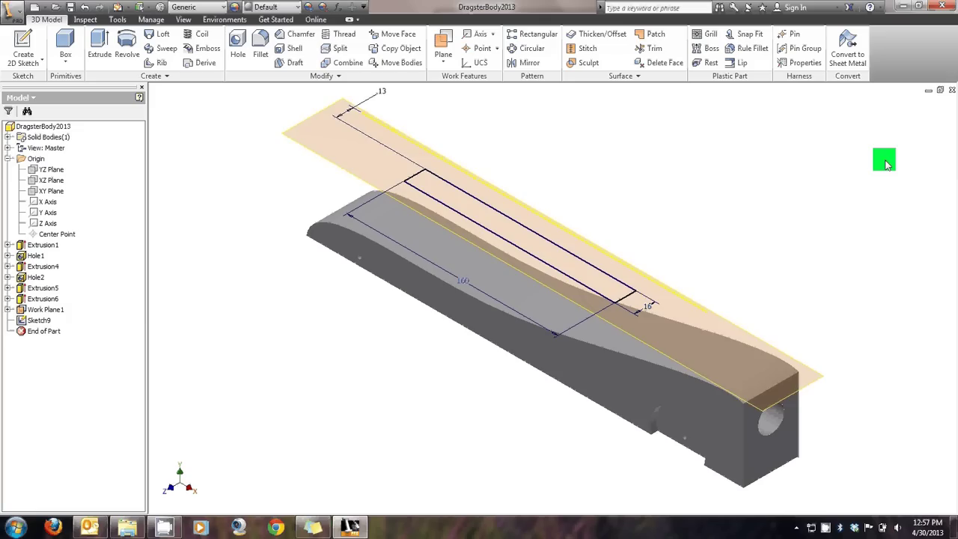
click(528, 255)
click(534, 243)
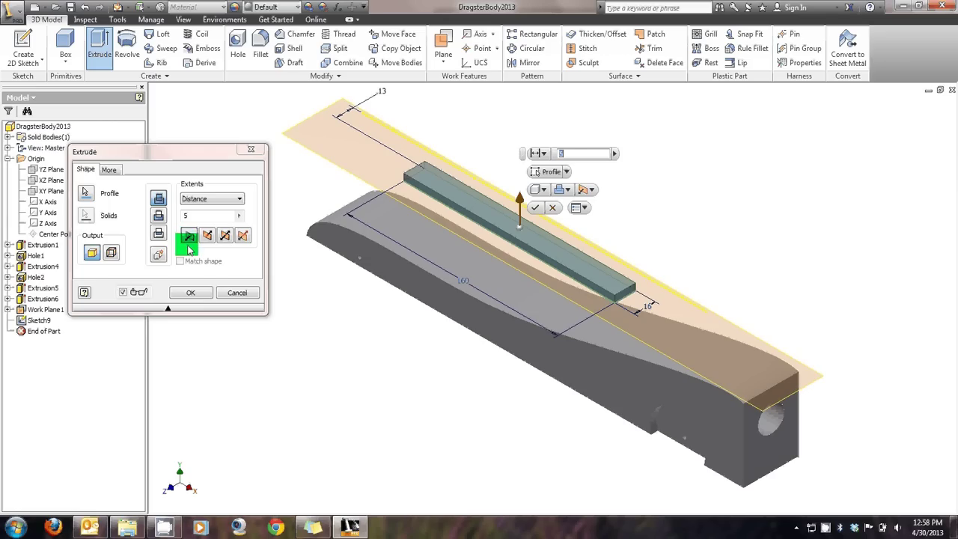
click(159, 217)
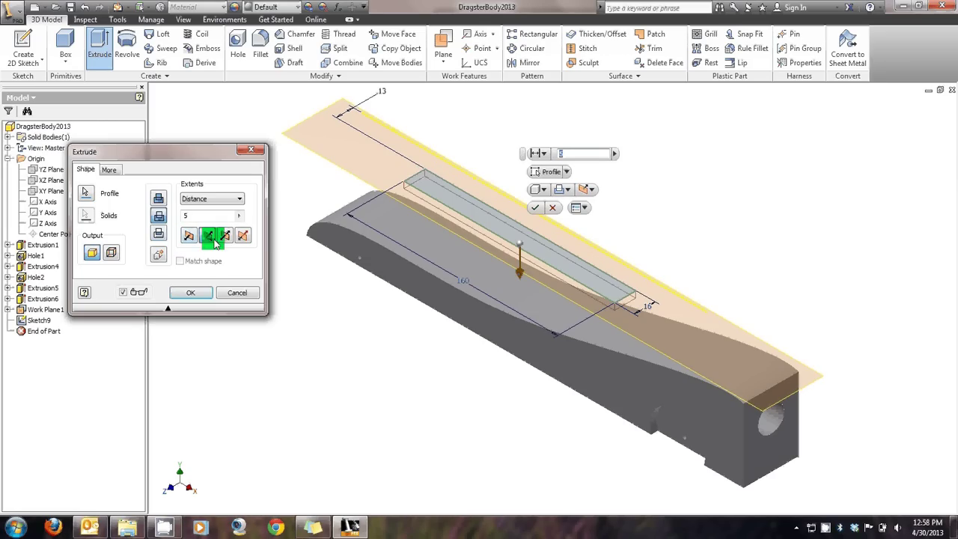
click(213, 198)
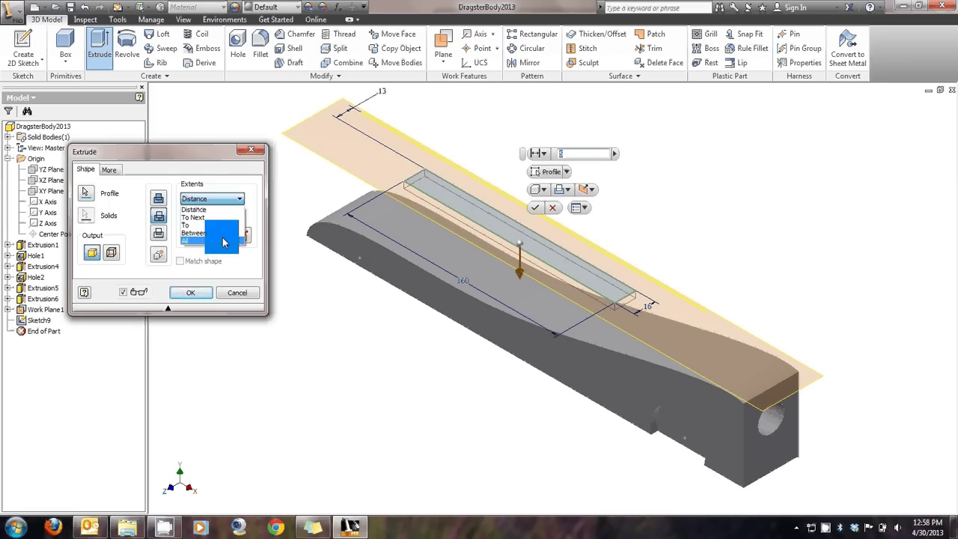
click(221, 240)
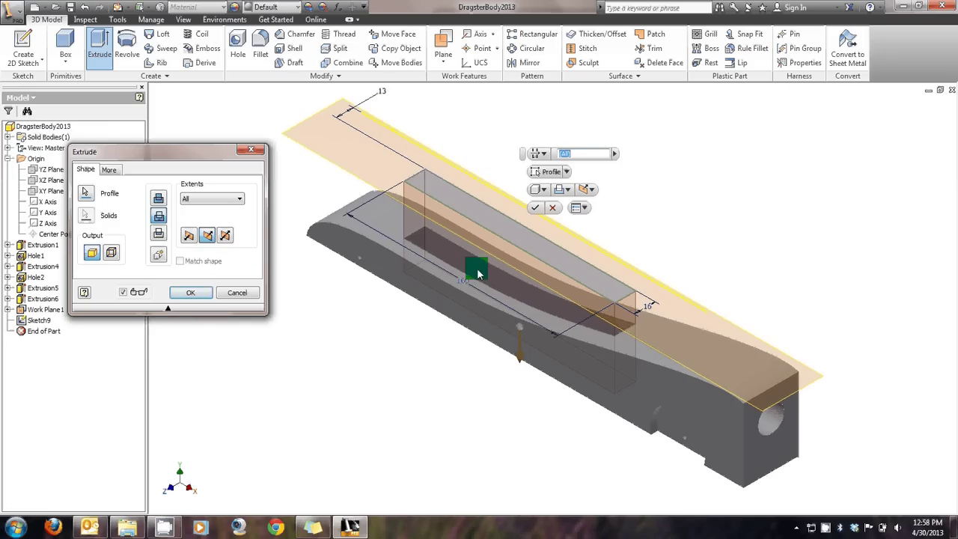
click(193, 292)
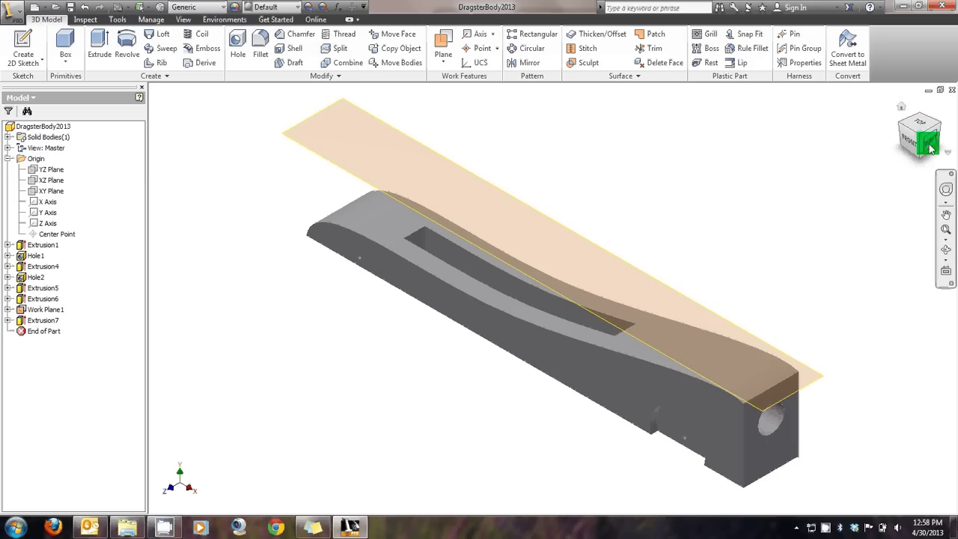
Turn off Work Plane1's visibility and return the body to the Home isometric view.
right_click(39, 312)
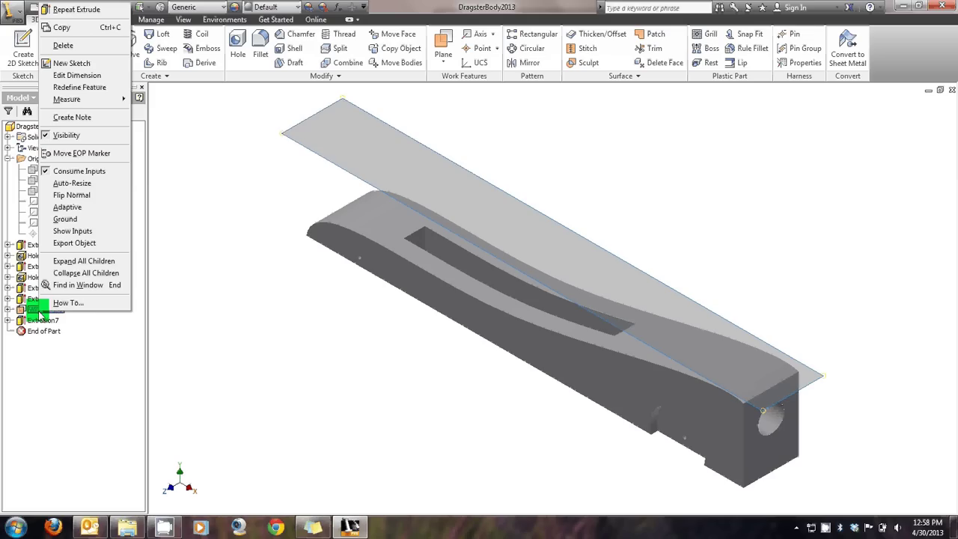
click(67, 135)
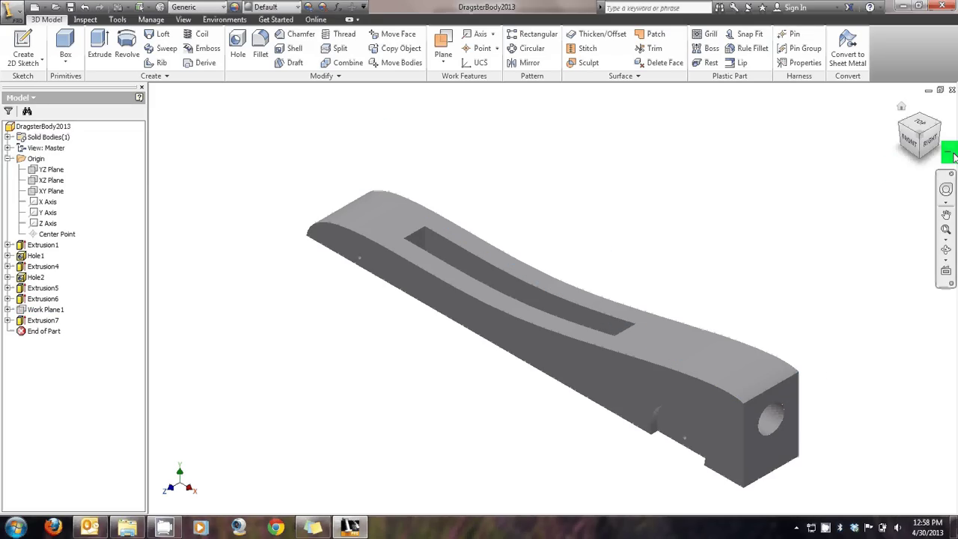
mouse_move(952, 154)
mouse_down()
mouse_move(925, 146)
mouse_move(871, 175)
mouse_move(907, 178)
mouse_move(184, 85)
mouse_move(235, 509)
mouse_move(254, 506)
mouse_move(160, 111)
mouse_move(187, 94)
mouse_move(154, 91)
mouse_move(225, 492)
mouse_move(285, 504)
mouse_move(245, 462)
mouse_move(242, 507)
mouse_move(940, 83)
mouse_move(918, 114)
mouse_move(785, 482)
mouse_move(826, 447)
mouse_move(857, 449)
mouse_move(729, 424)
mouse_move(678, 440)
mouse_move(681, 469)
mouse_move(522, 417)
mouse_move(554, 372)
mouse_move(535, 481)
mouse_move(577, 111)
mouse_move(809, 176)
mouse_move(889, 240)
mouse_move(829, 194)
mouse_move(935, 160)
mouse_move(904, 150)
mouse_move(902, 133)
mouse_up()
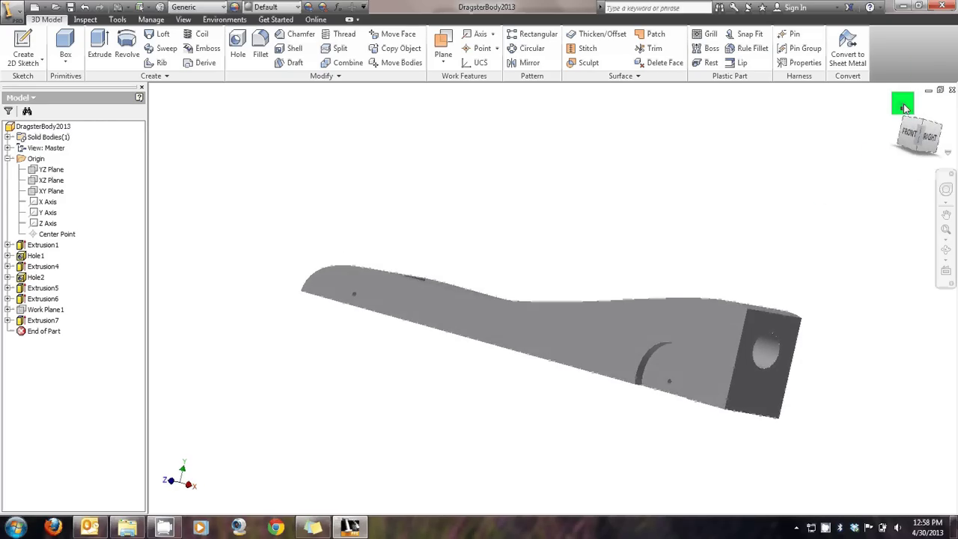
click(907, 105)
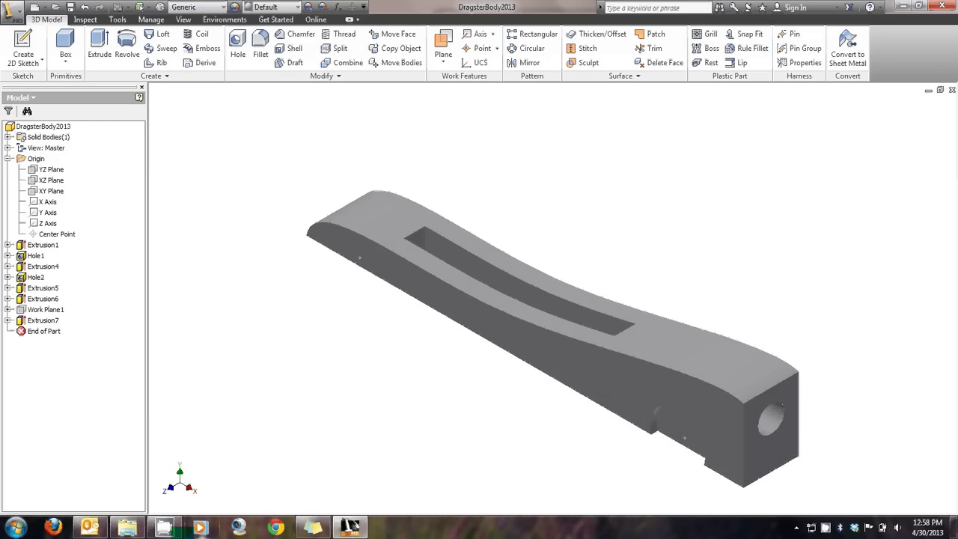